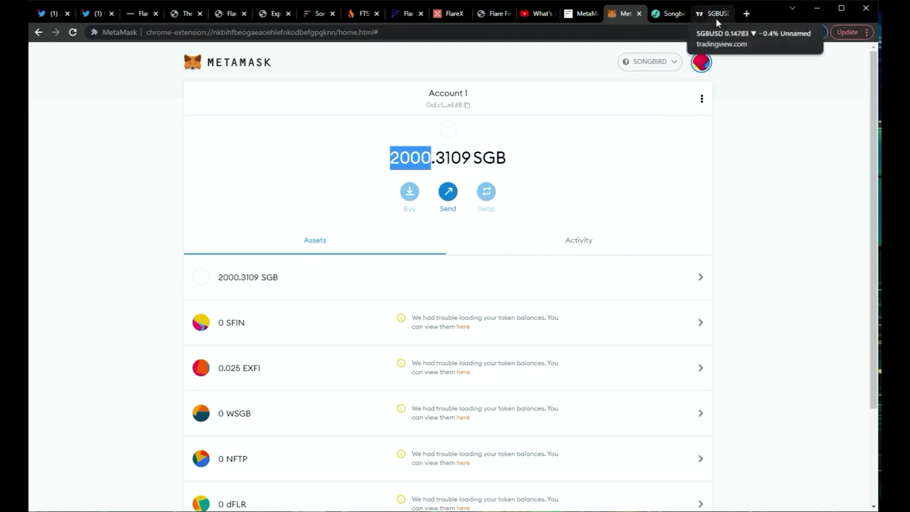
Review the Flare Network documentation's instructions for connecting MetaMask to Songbird, including the custom RPC values
left_click(581, 14)
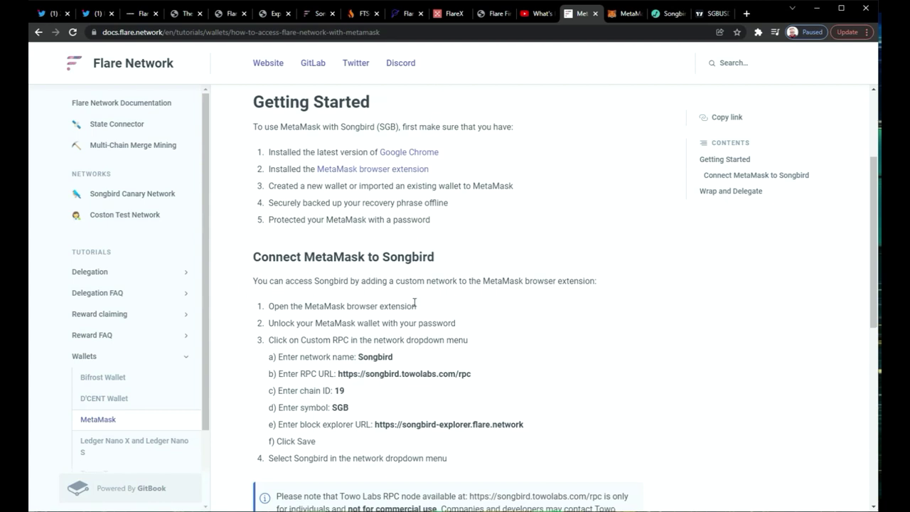
scroll(415, 305, "down", 1)
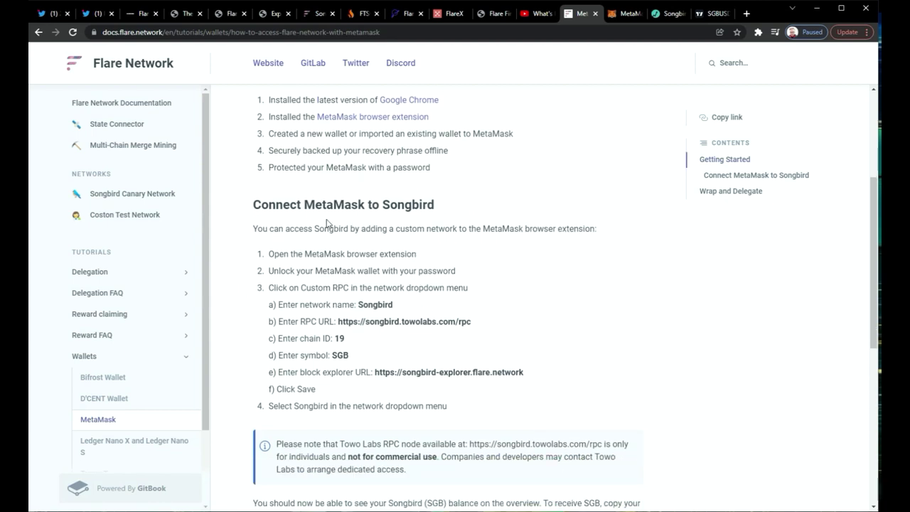
scroll(431, 313, "down", 1)
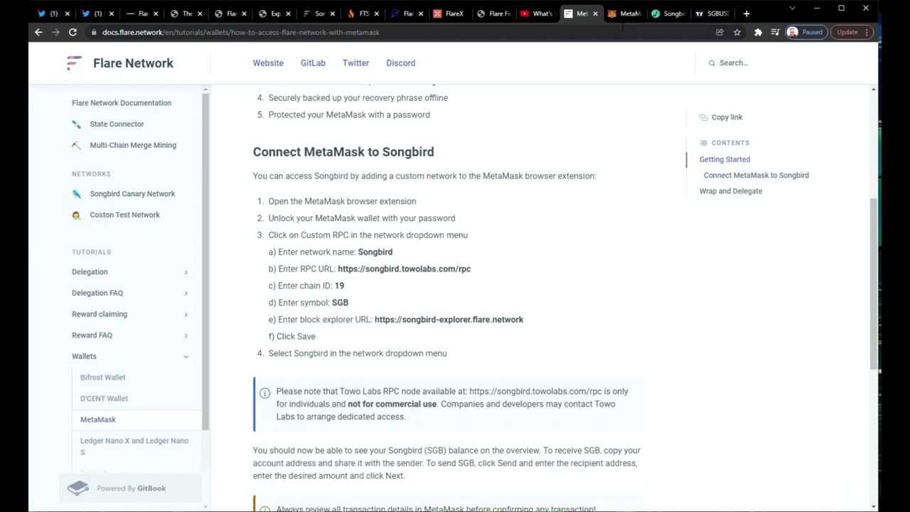
scroll(495, 333, "down", 2)
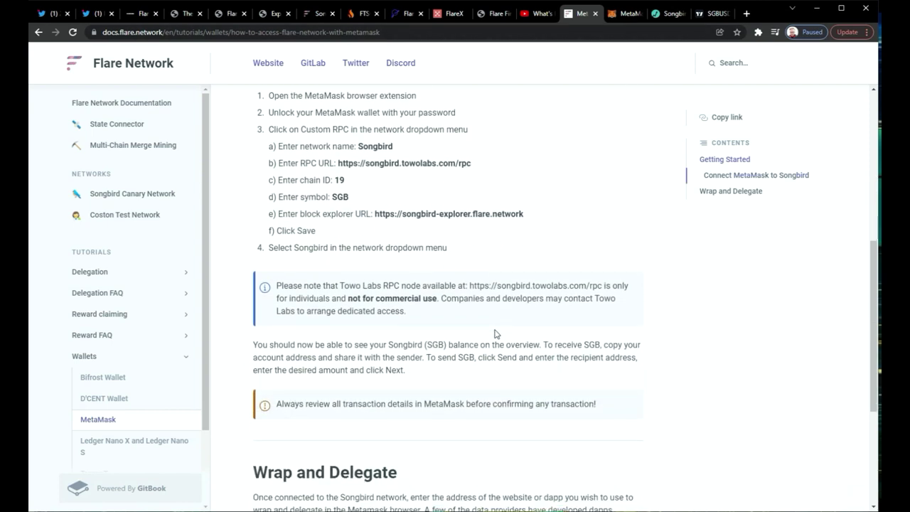
scroll(495, 332, "up", 2)
Switch to MetaMask and open the form for adding a new network
left_click(622, 14)
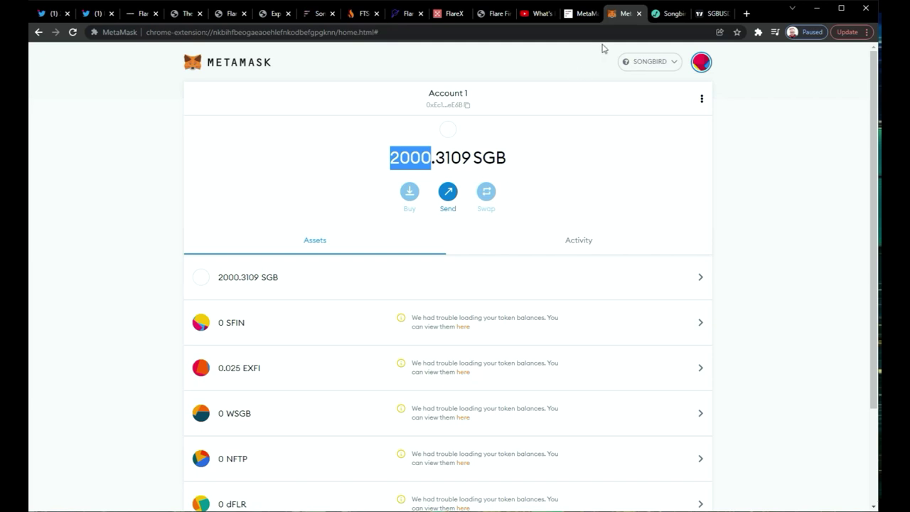
left_click(655, 70)
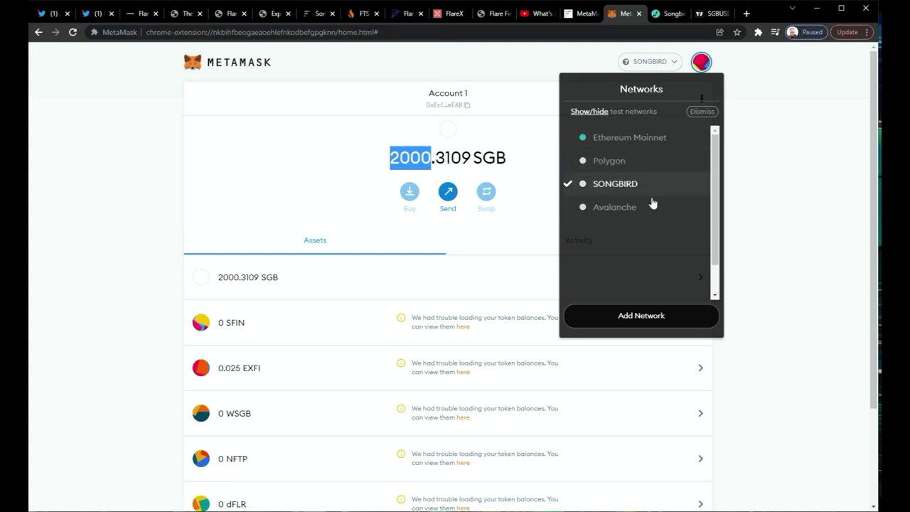
left_click(632, 319)
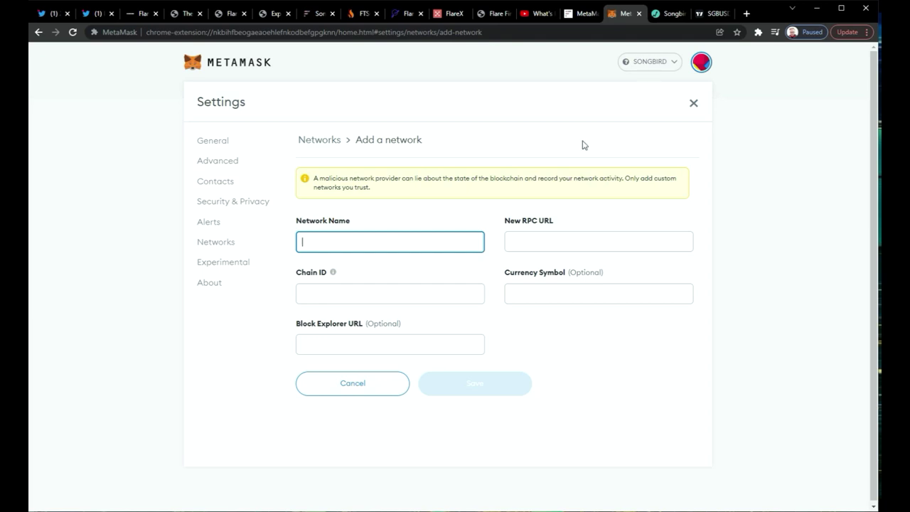
Compare the documented Songbird network name, RPC URL, chain ID, symbol and block explorer URL with the fields of MetaMask's new network form
left_click(579, 23)
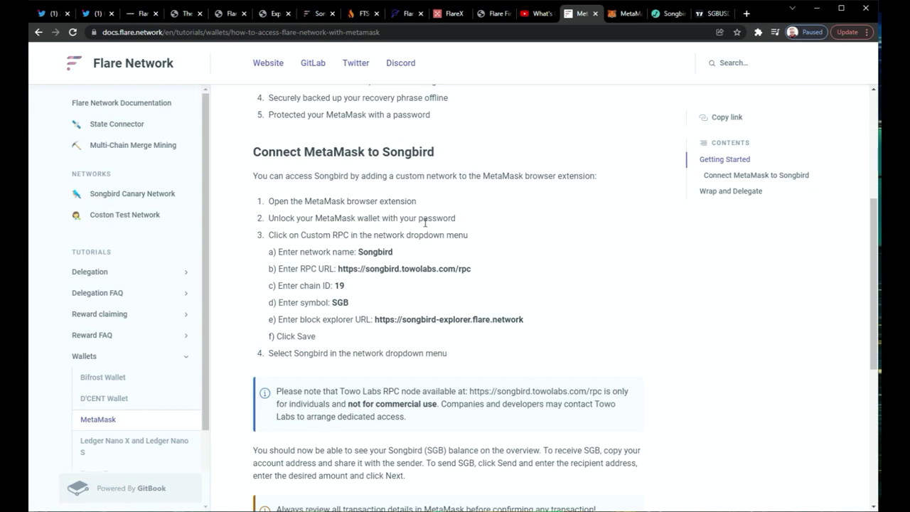
left_click(613, 20)
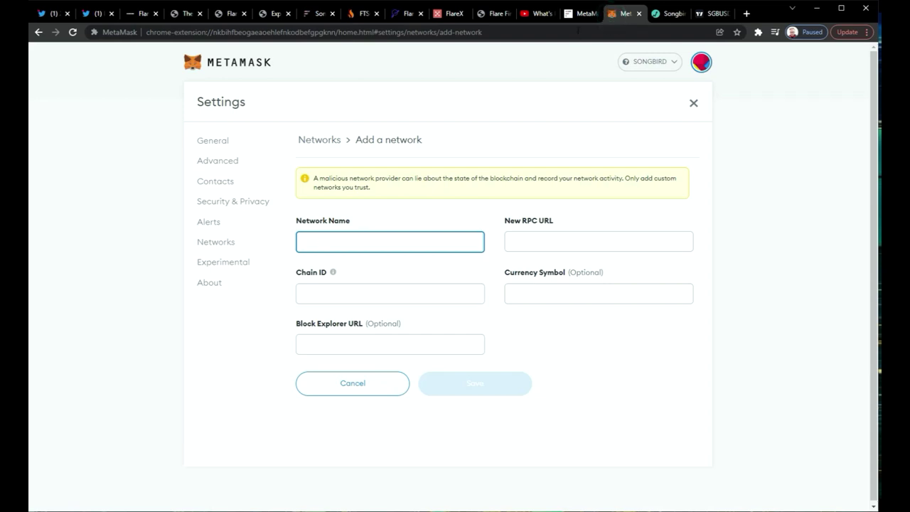
left_click(581, 14)
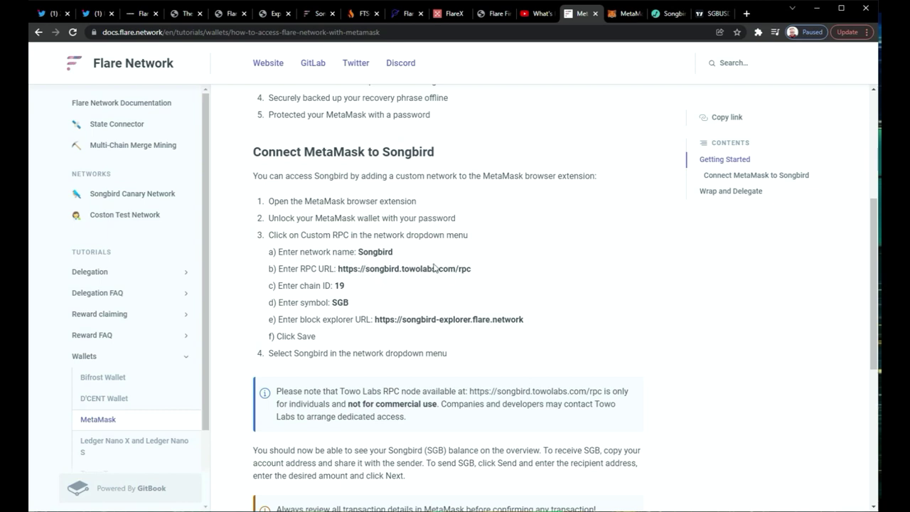
left_click(618, 17)
left_click(538, 246)
left_click(583, 13)
left_click(625, 14)
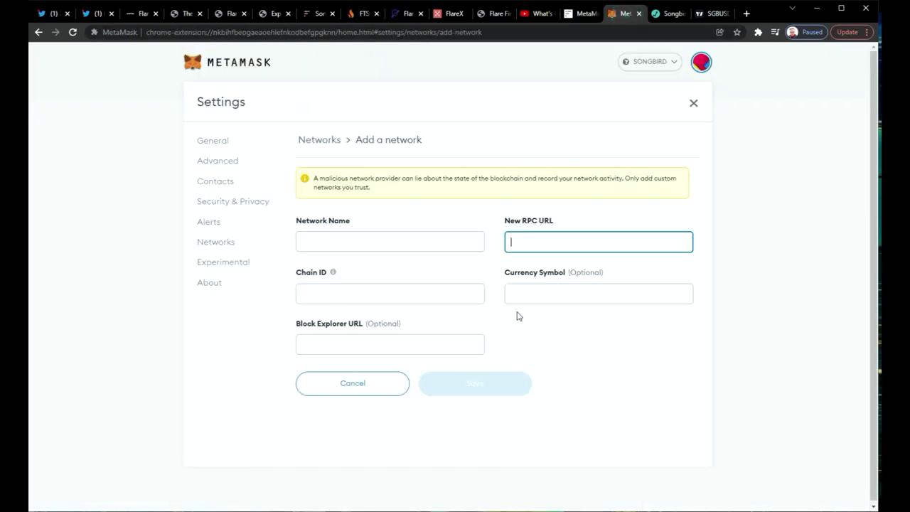
left_click(577, 16)
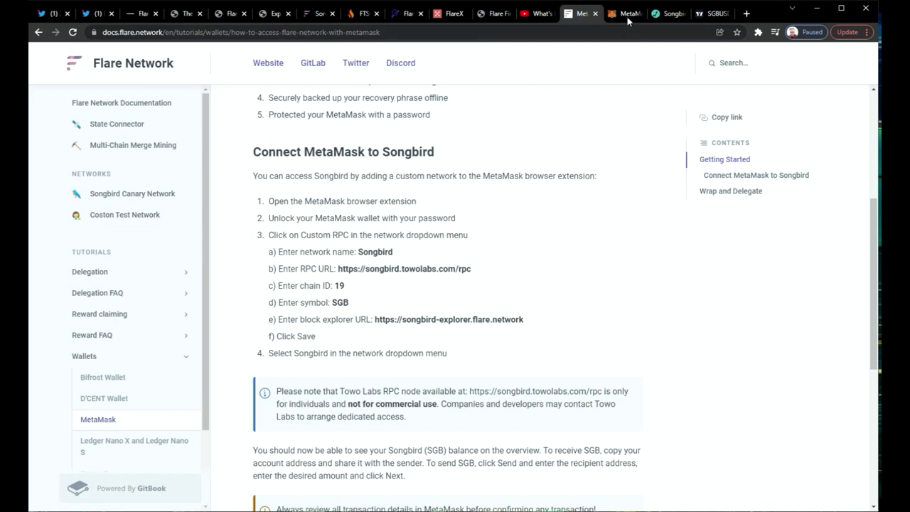
left_click(632, 15)
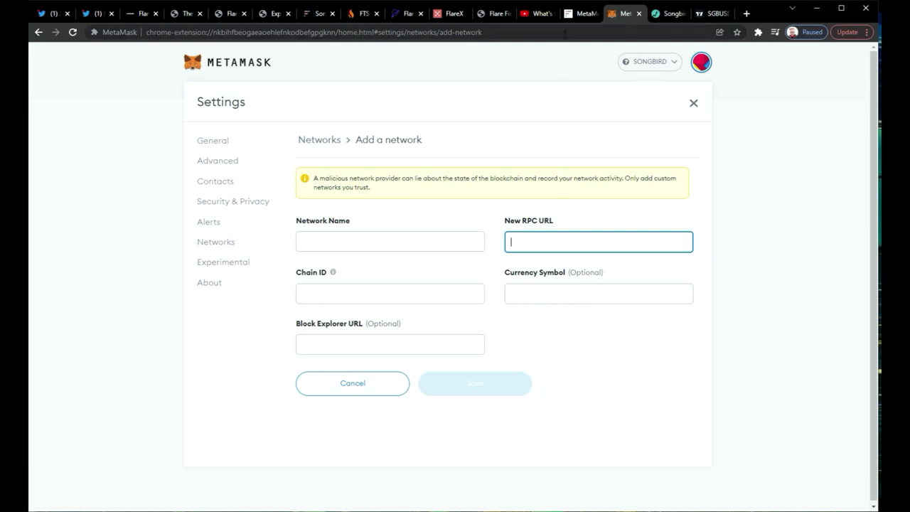
left_click(579, 15)
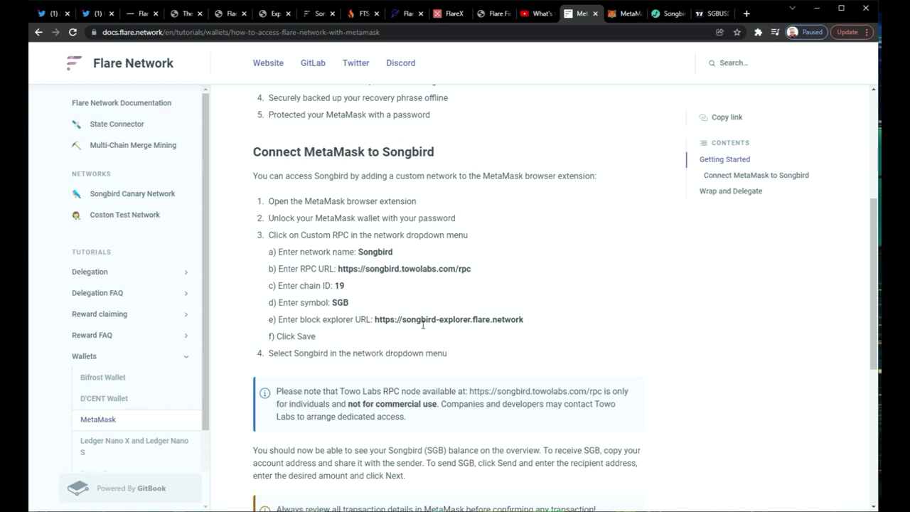
left_click(635, 10)
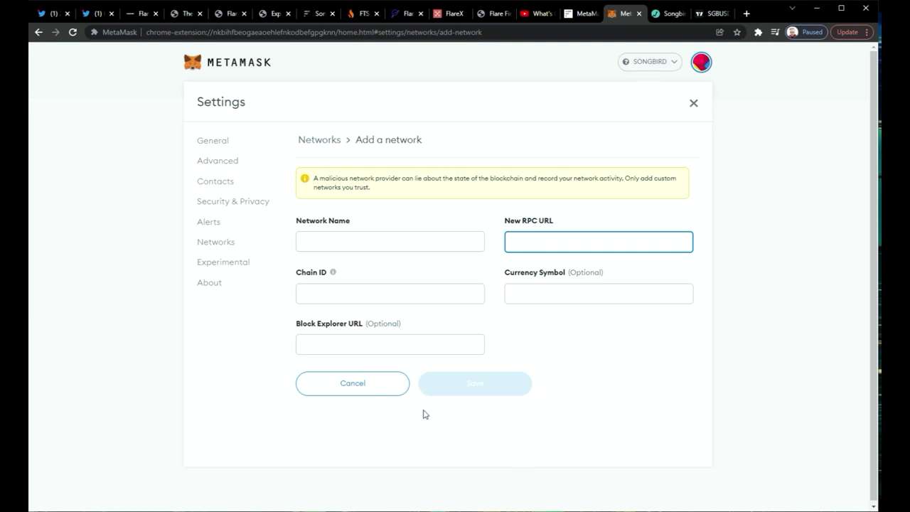
Leave the network form without adding a network and check which network is selected in the account overview's network list
left_click(649, 64)
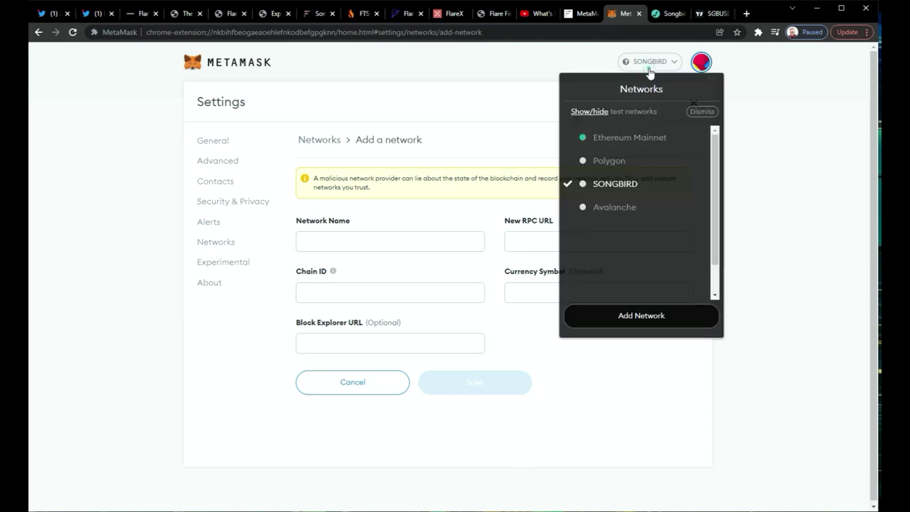
left_click(648, 69)
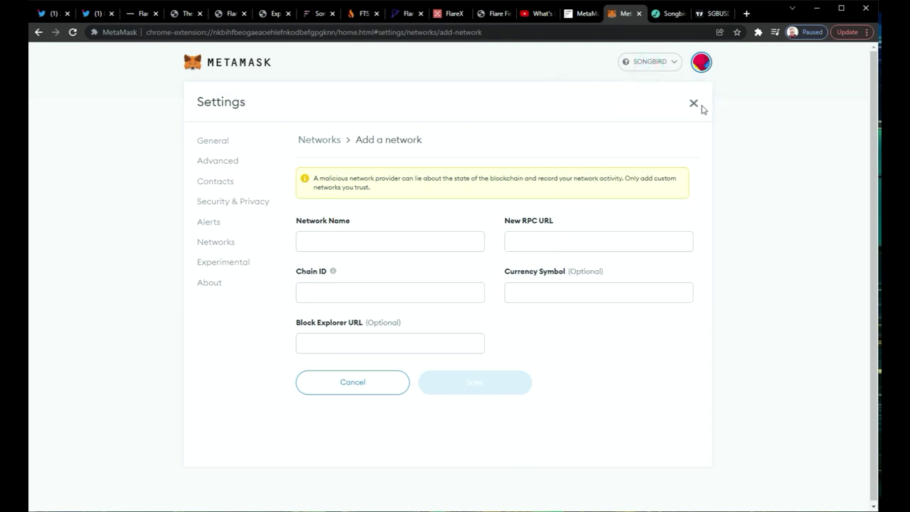
left_click(694, 106)
left_click(694, 105)
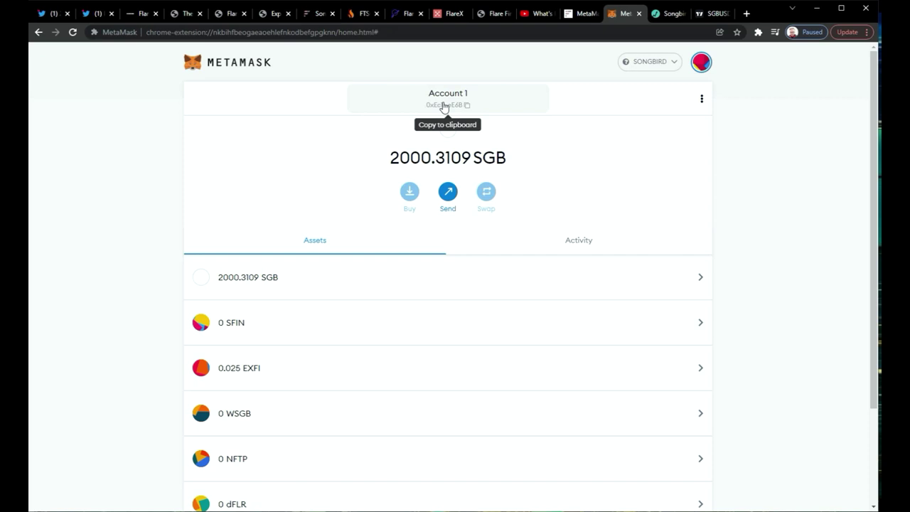
left_click(665, 64)
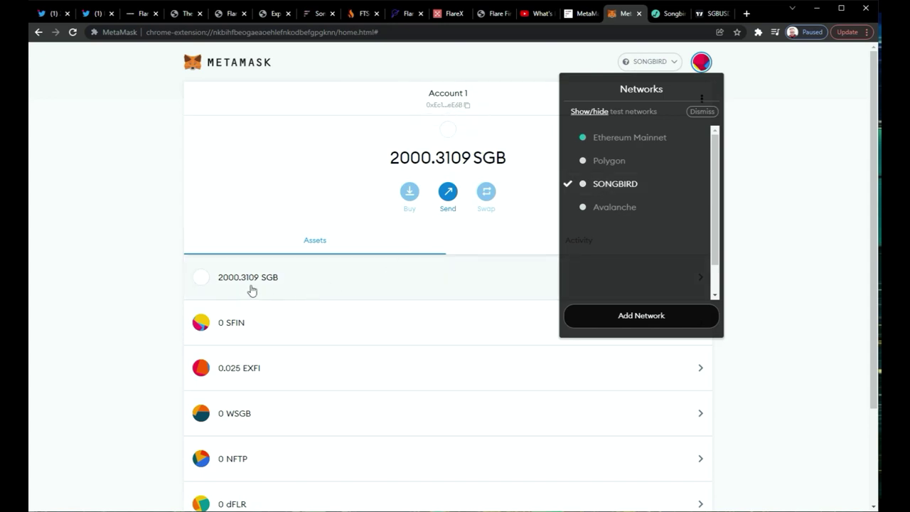
left_click(417, 295)
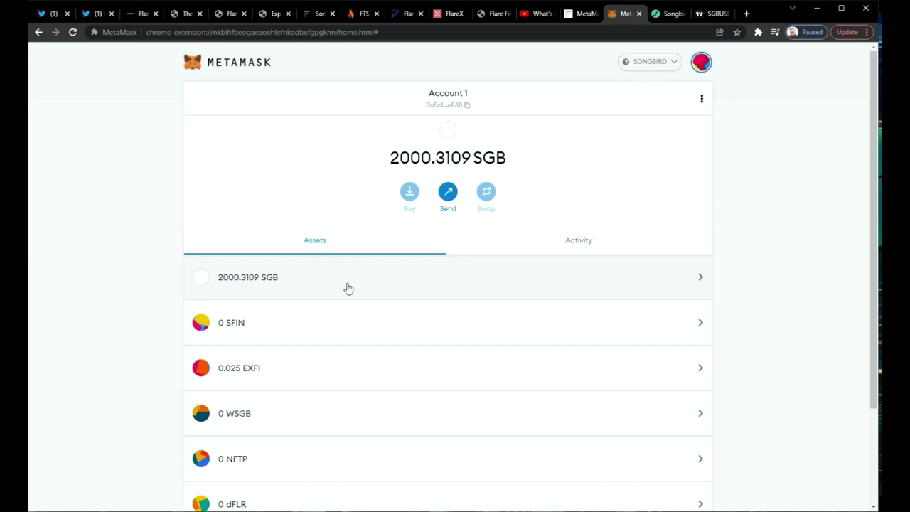
Open the custom token import form from the end of the account's asset list
scroll(349, 288, "down", 3)
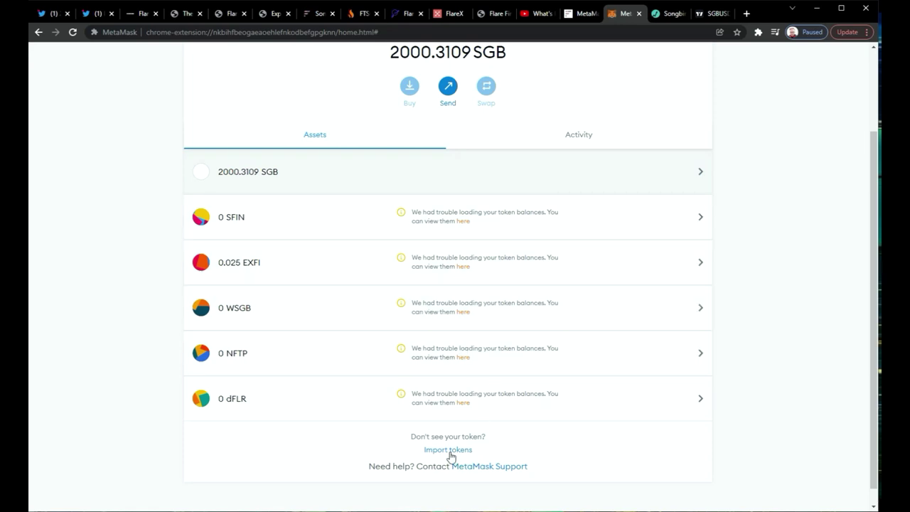
scroll(315, 242, "up", 2)
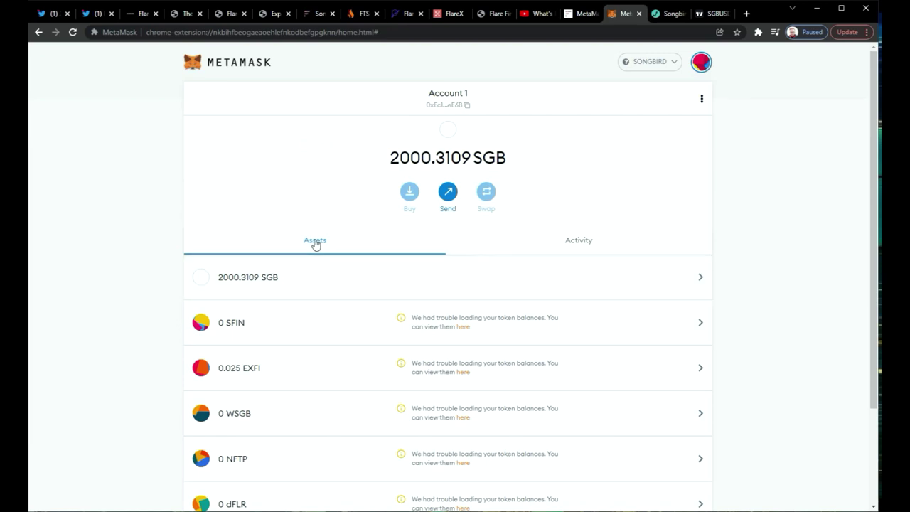
scroll(316, 241, "down", 1)
left_click(314, 238)
scroll(444, 423, "down", 1)
left_click(446, 432)
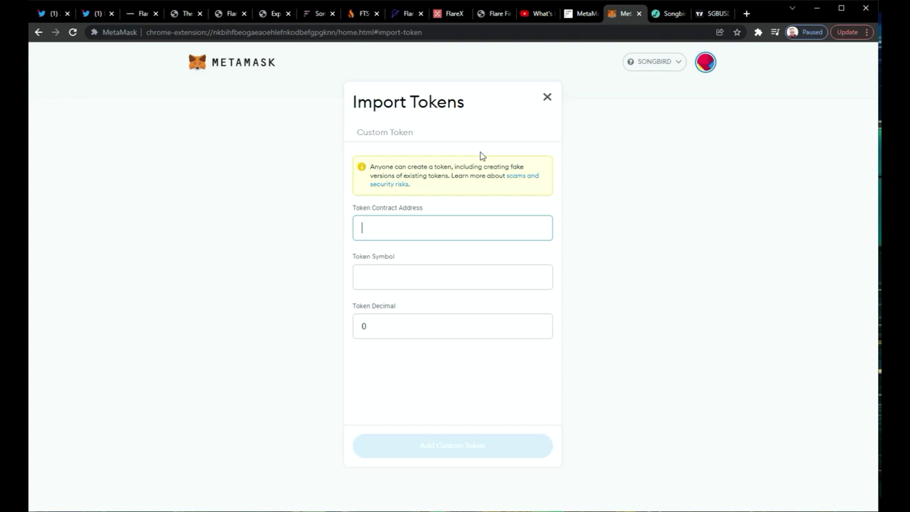
Switch to the Songbird explorer's token list, open the Canary Dollar (CAND) token and copy its contract address
left_click(407, 14)
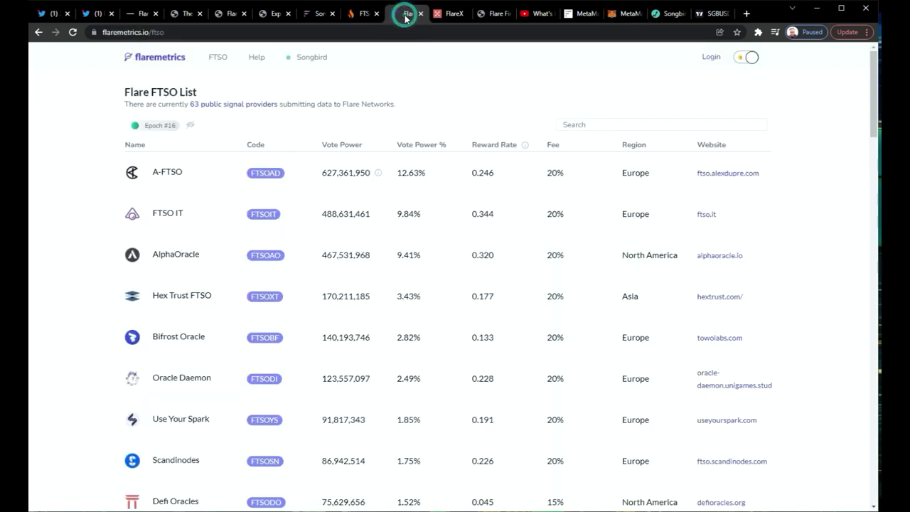
left_click(318, 14)
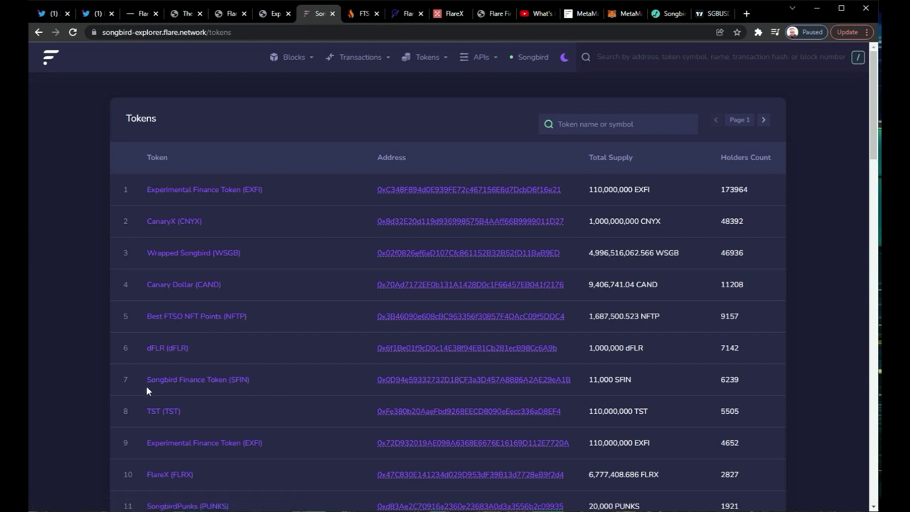
left_click(200, 288)
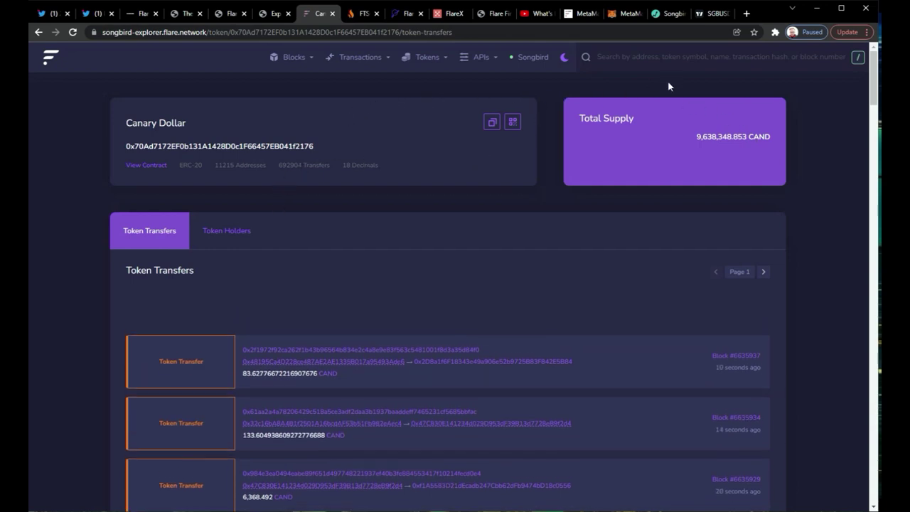
left_click(491, 123)
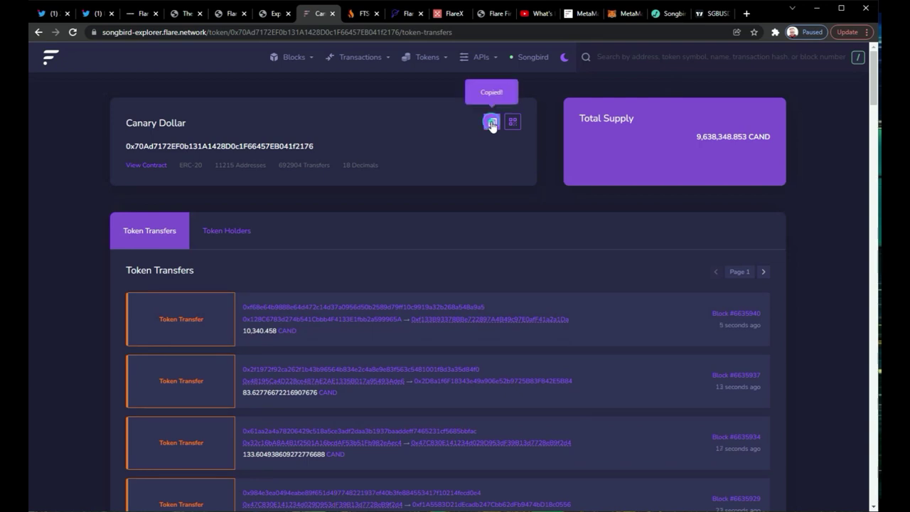
Return to MetaMask's token import form and paste the Canary Dollar contract address as the token contract address
left_click(616, 13)
left_click(428, 229)
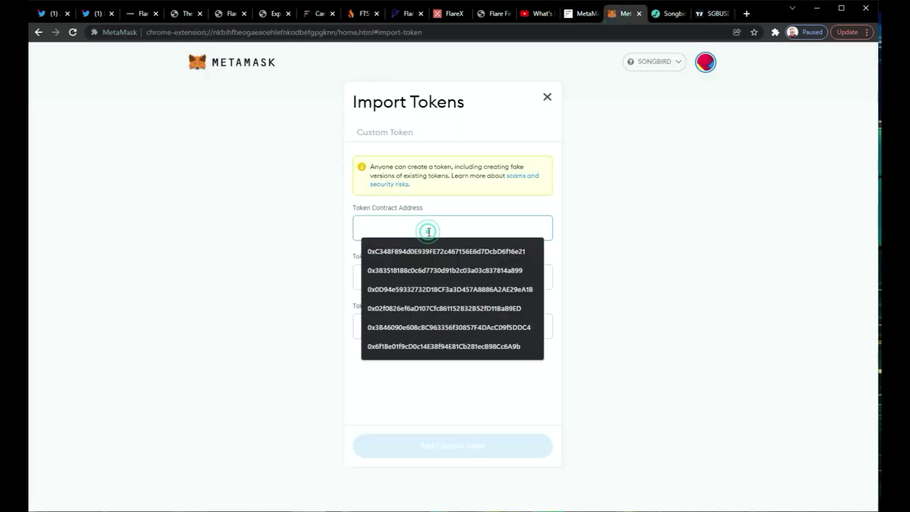
key("ctrl+v")
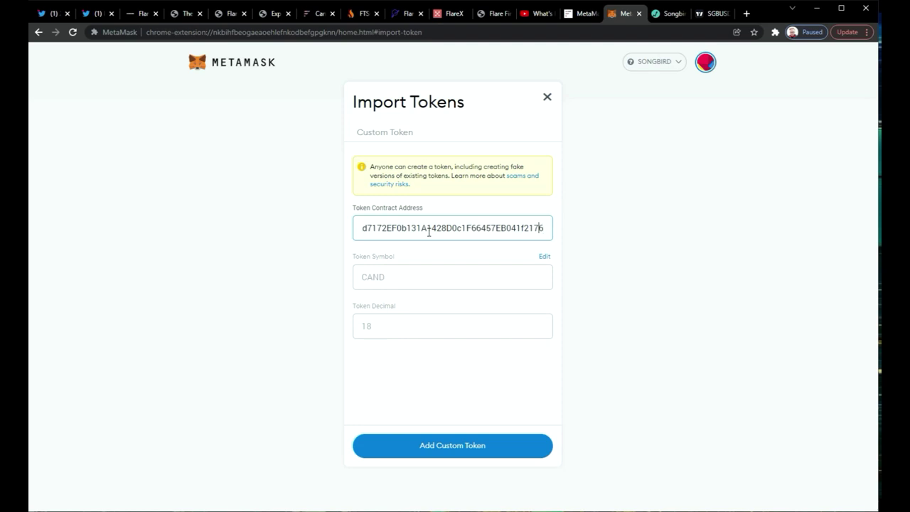
Check the pasted token contract address from its beginning to its end
key("Left")
key("Left")
key("Left")
key("Left")
key("Left")
key("Left")
key("Left")
key("Left")
key("Left")
key("Left")
key("Left")
key("Left")
key("Left")
key("Left")
key("Left")
key("Left")
key("Left")
key("Left")
key("Left")
key("Left")
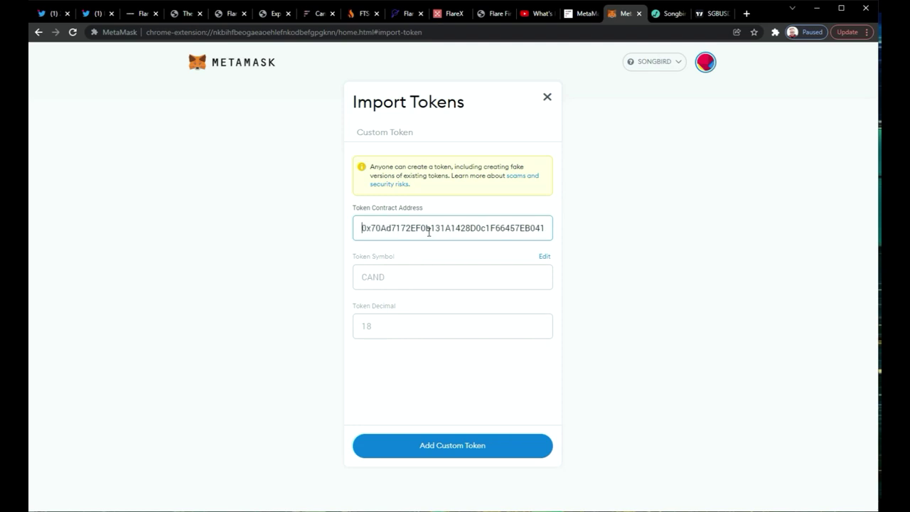
key("Right")
key("Right")
key("Right")
key("Right")
key("Right")
key("Right")
key("Right")
key("Right")
key("Right")
key("Right")
key("Right")
key("Right")
key("Right")
key("Right")
key("Right")
key("Right")
key("Right")
key("Right")
key("Right")
key("Right")
key("Right")
key("Right")
key("Right")
key("Right")
key("Right")
key("Right")
key("Right")
key("Right")
key("Right")
key("Right")
key("Right")
key("Right")
key("Right")
key("Right")
key("Right")
key("Right")
key("Right")
key("Right")
key("Right")
key("Right")
key("Right")
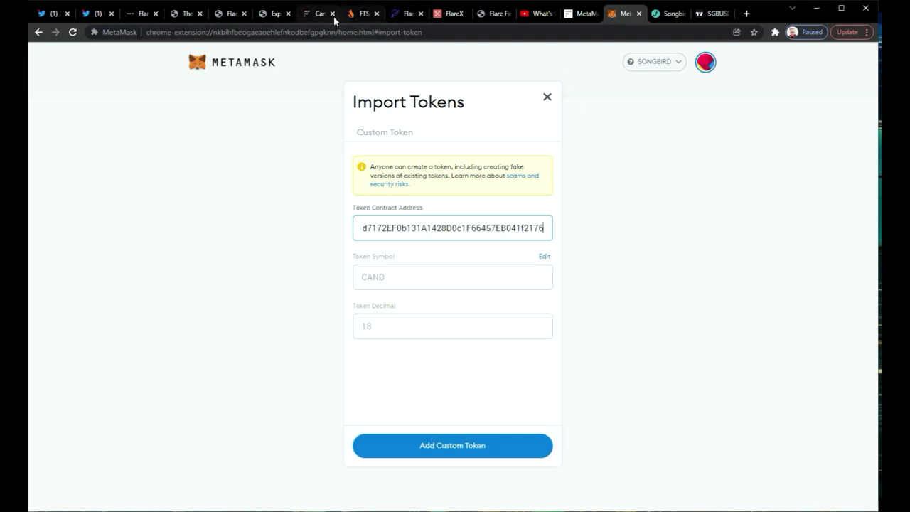
Compare the Canary Dollar contract address and decimals in the Songbird explorer with the values in MetaMask's import form
left_click(311, 13)
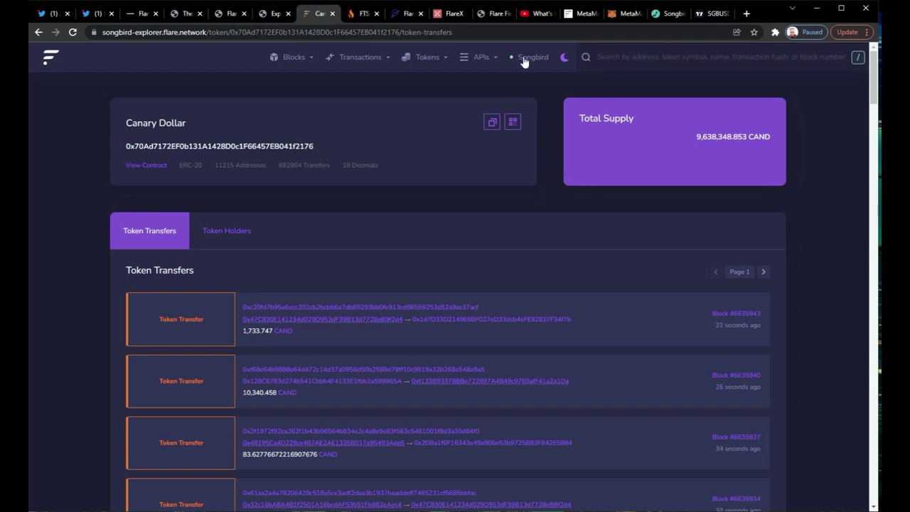
left_click(622, 14)
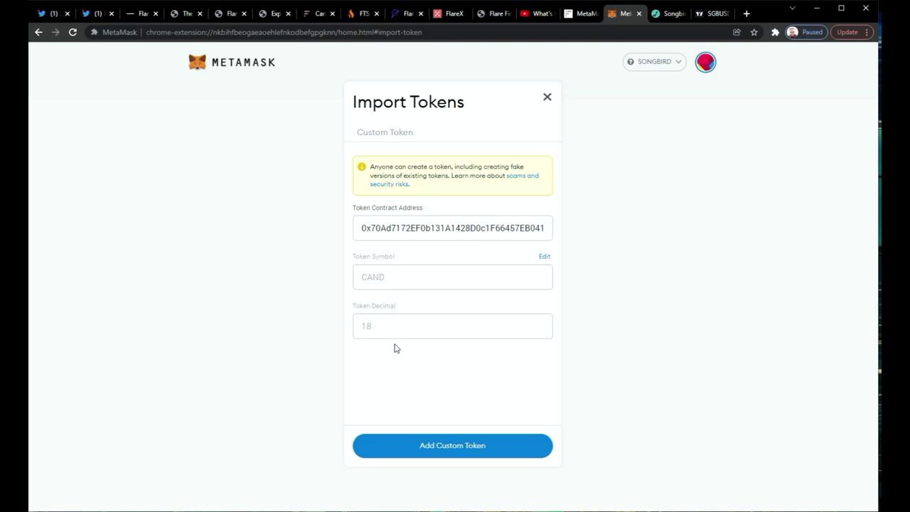
left_click(319, 13)
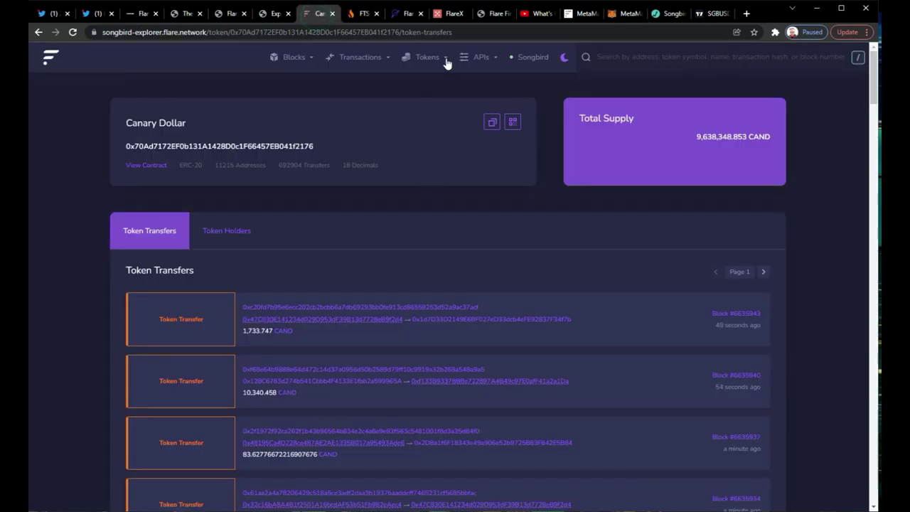
left_click(620, 13)
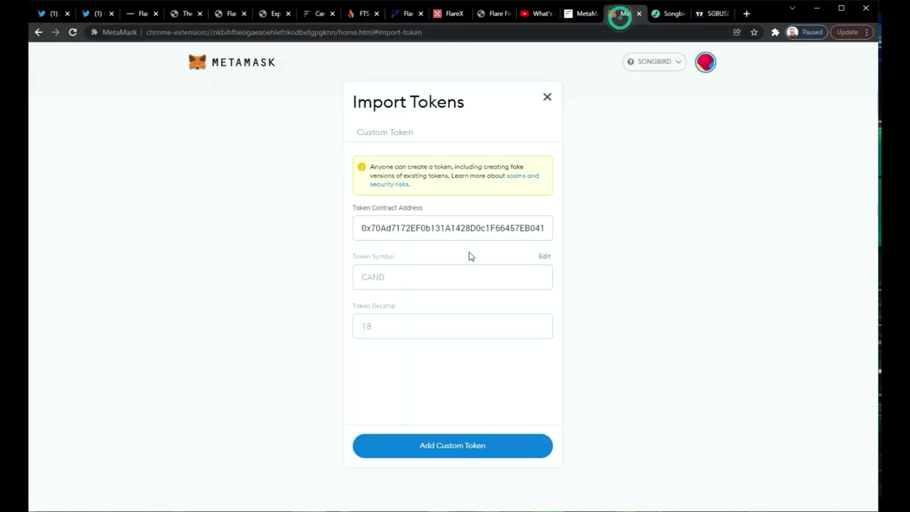
Check the Canary Dollar's decimals in the Songbird explorer against the token decimal in MetaMask's import form
left_click(313, 14)
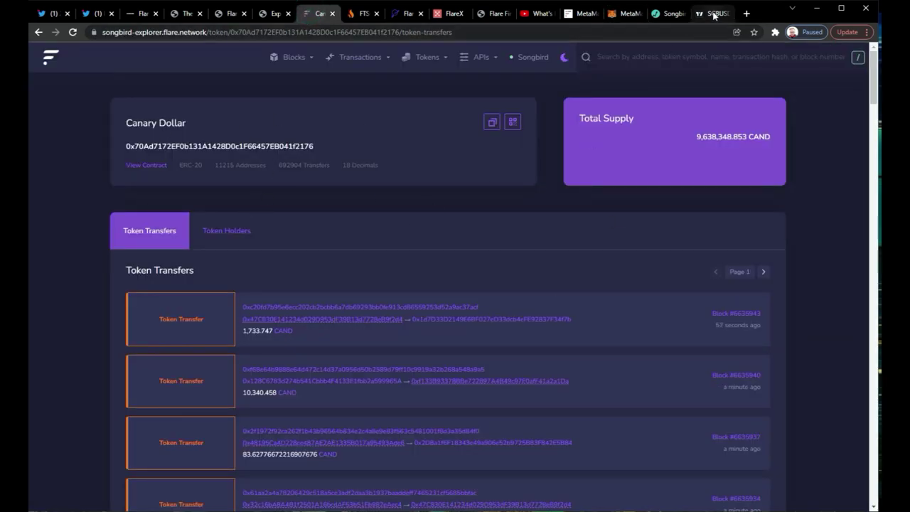
left_click(625, 17)
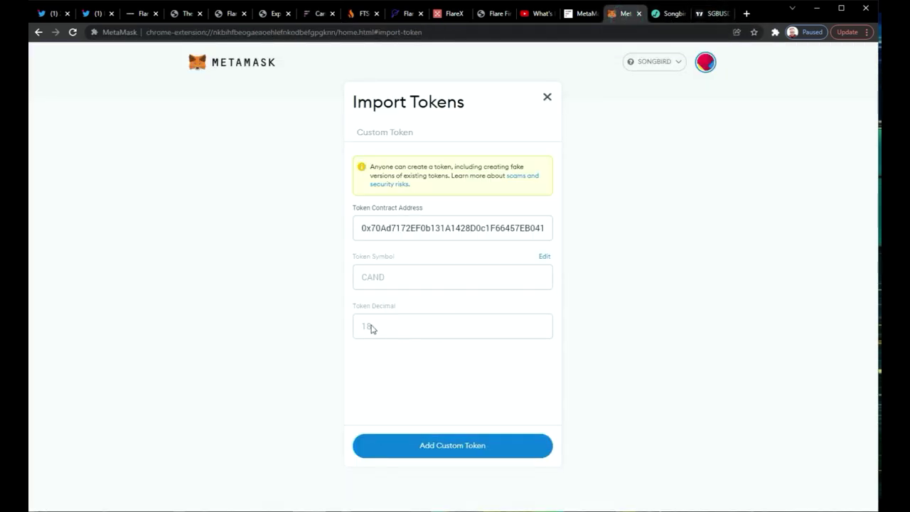
left_click(321, 18)
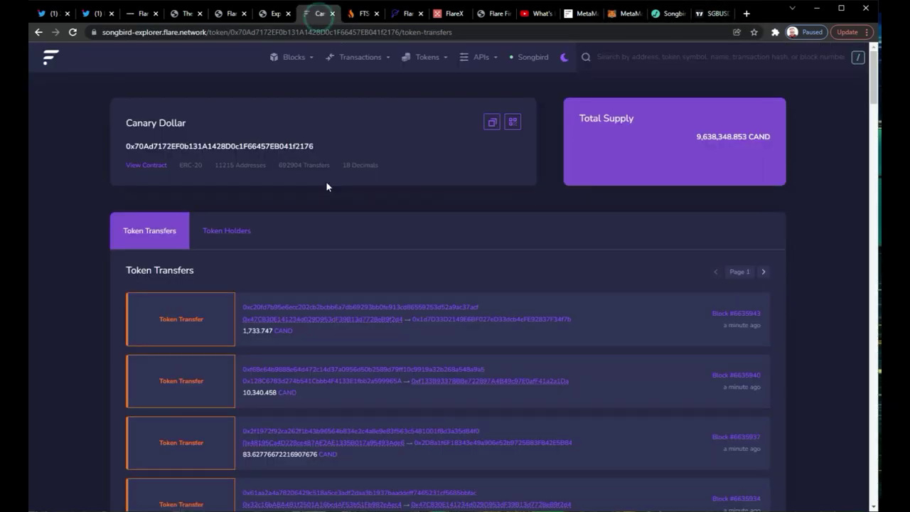
left_click(627, 15)
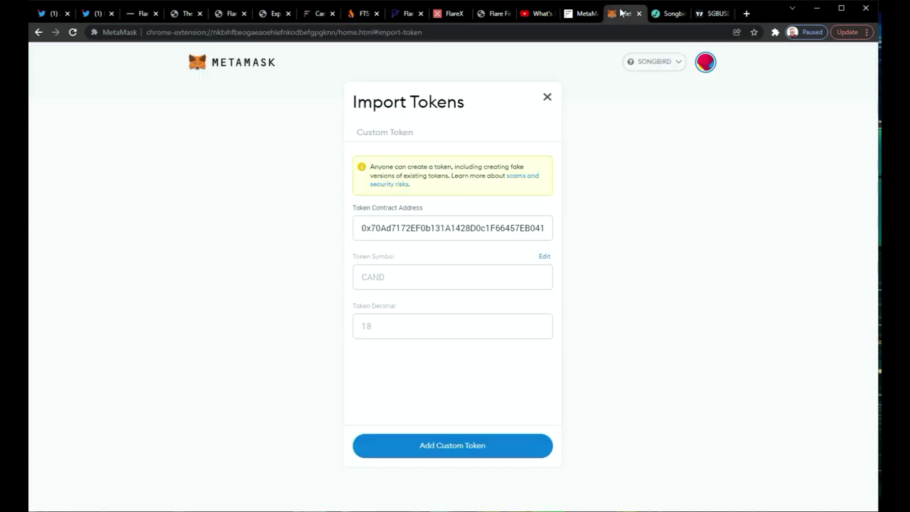
Add the custom CAND token, confirm its import, and return to the account's asset list to find it
left_click(472, 449)
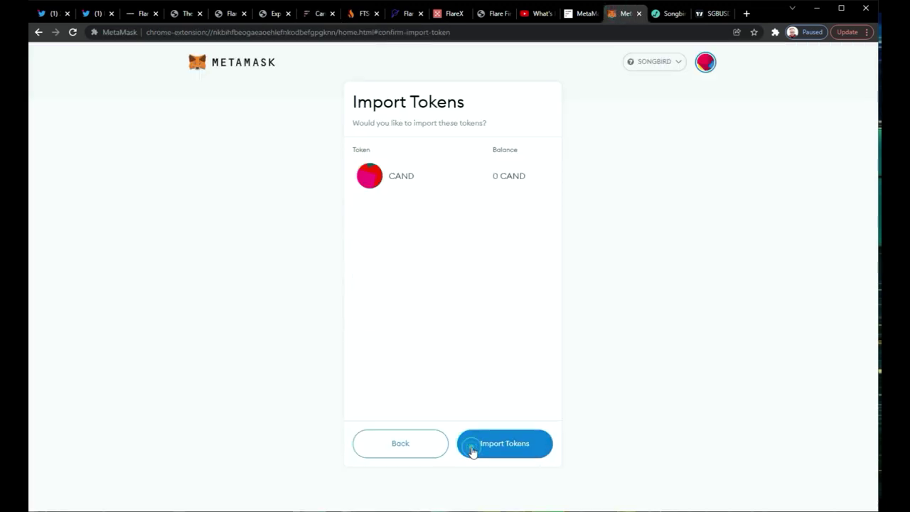
left_click(511, 455)
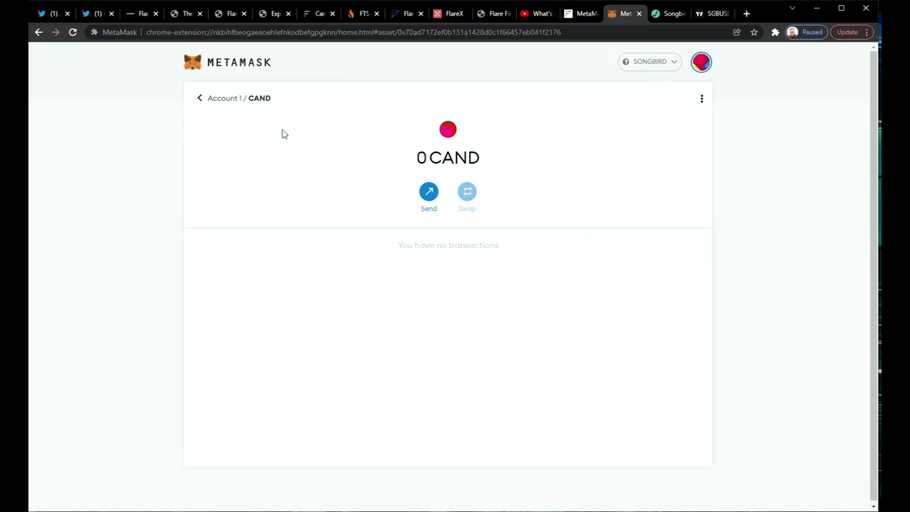
left_click(214, 105)
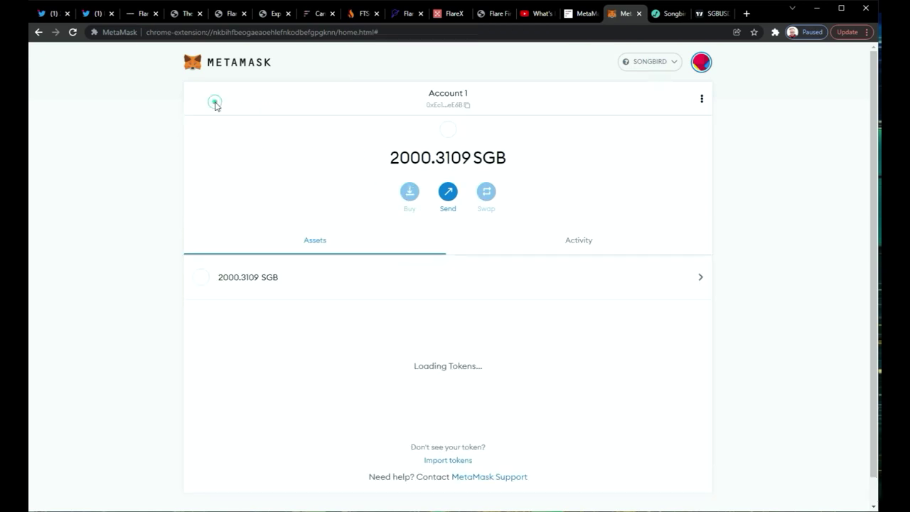
scroll(431, 322, "down", 2)
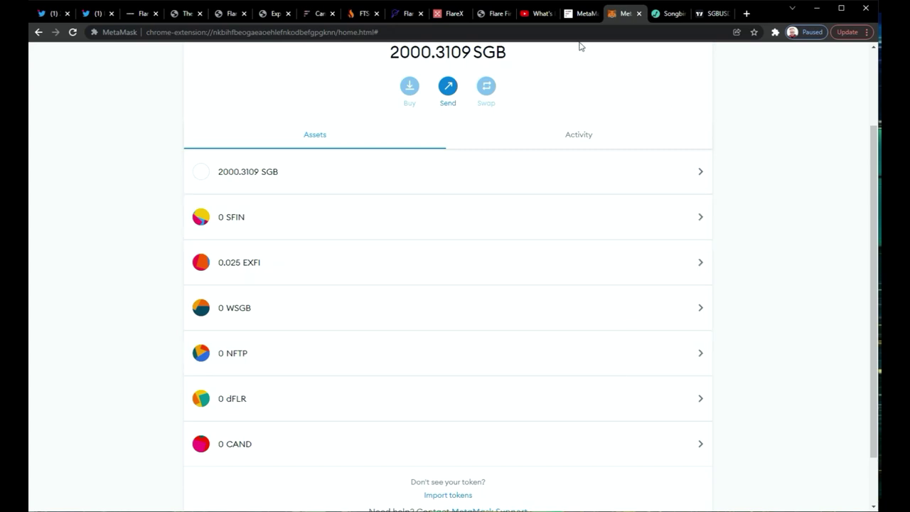
Visit the FTSO AU delegation page and look through the Flare FTSO list of signal providers on Flaremetrics
left_click(359, 14)
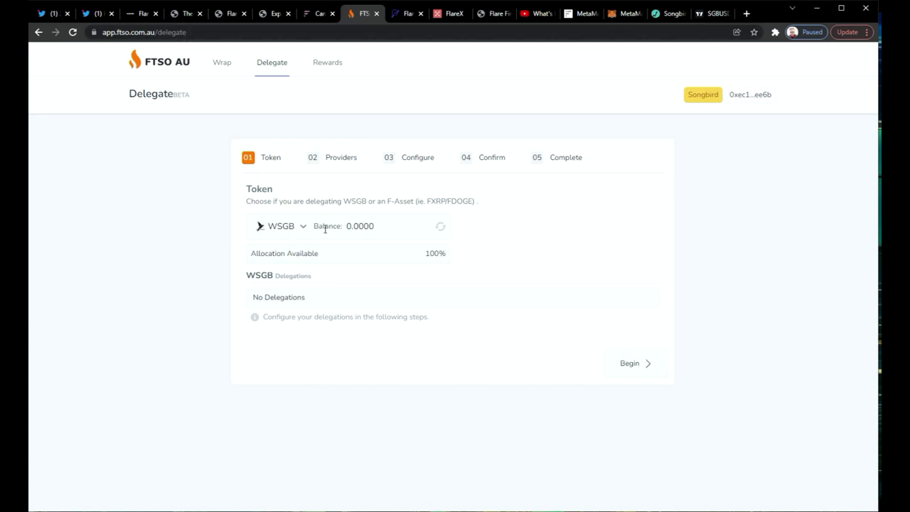
left_click(396, 15)
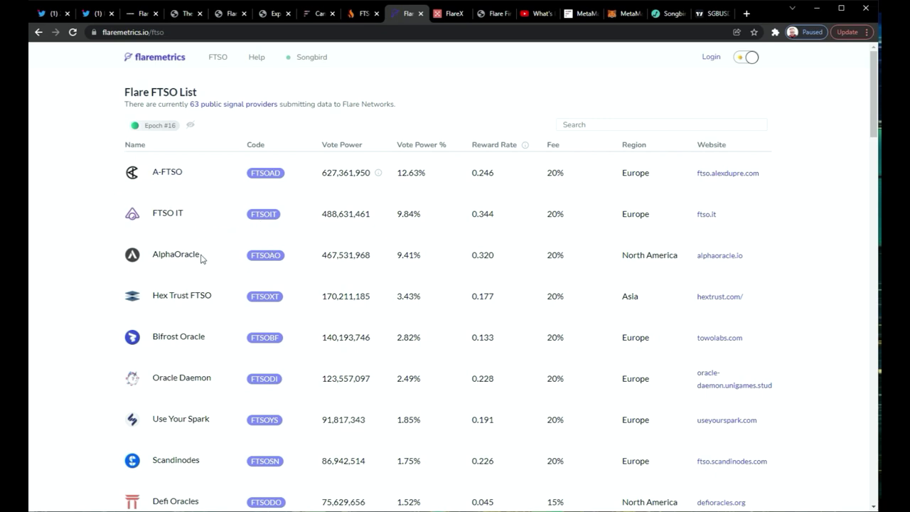
scroll(237, 243, "down", 1)
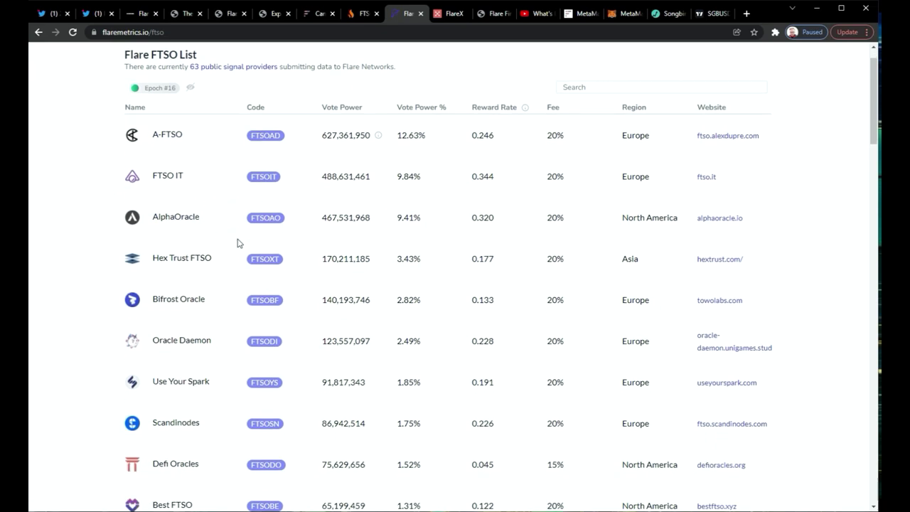
scroll(237, 242, "up", 1)
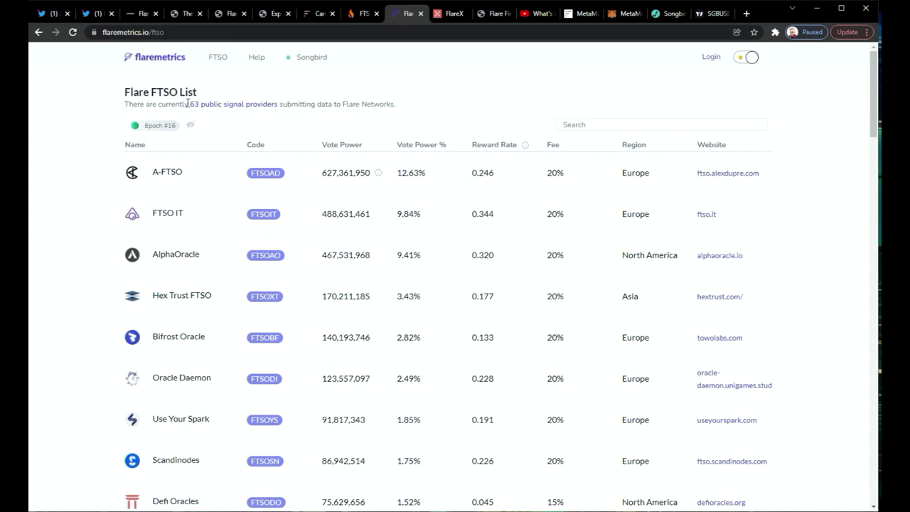
scroll(189, 289, "down", 7)
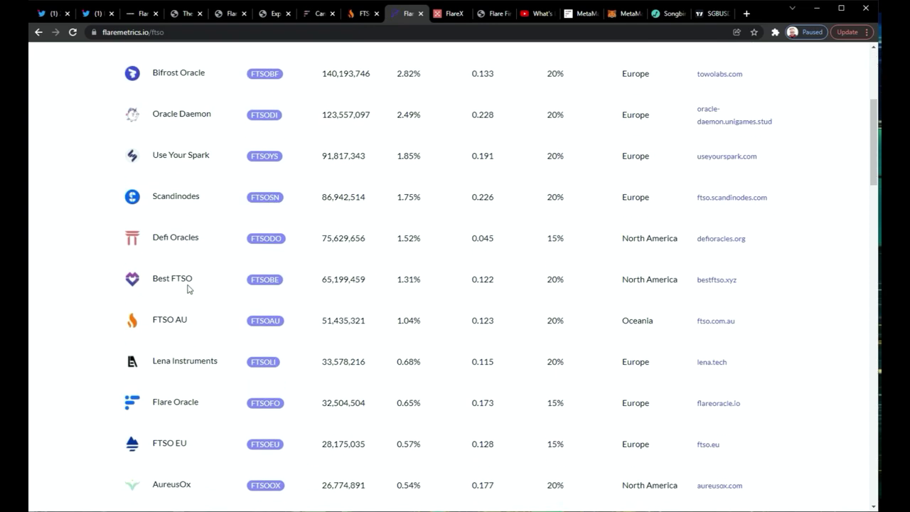
scroll(189, 288, "down", 12)
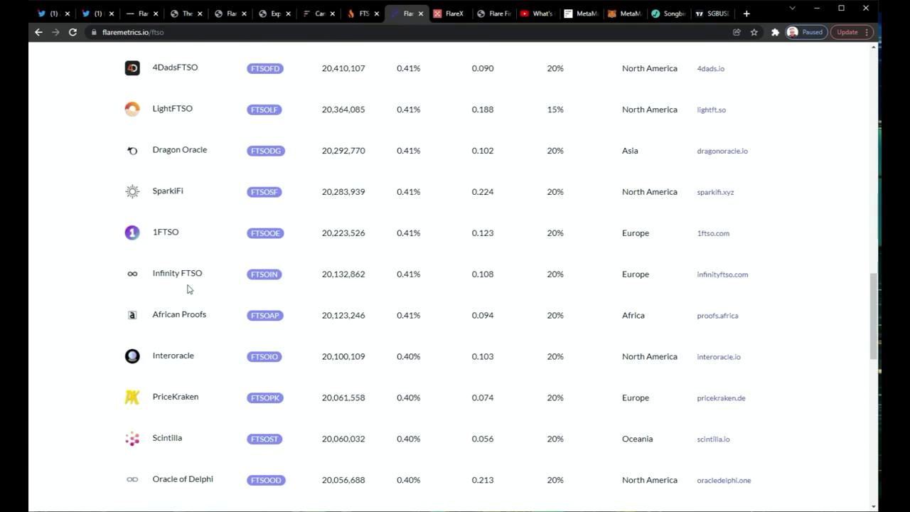
scroll(189, 289, "down", 3)
scroll(189, 289, "up", 6)
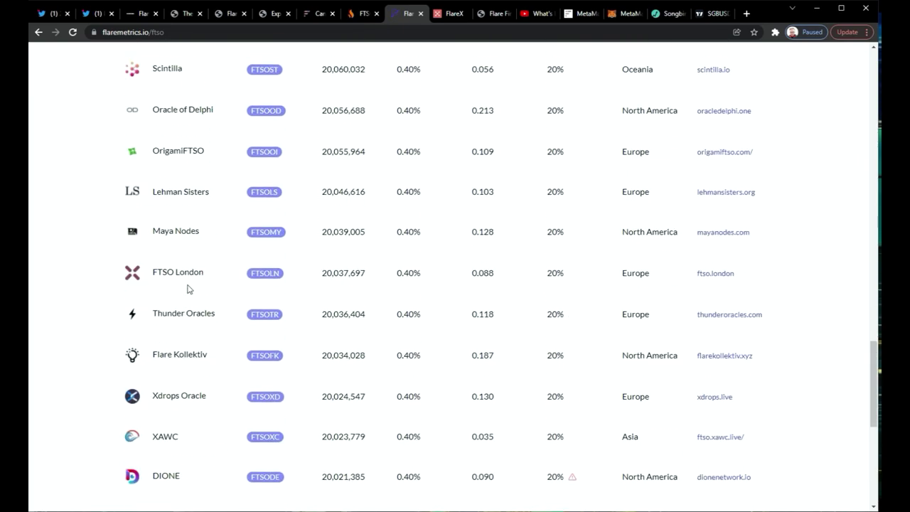
scroll(189, 289, "up", 18)
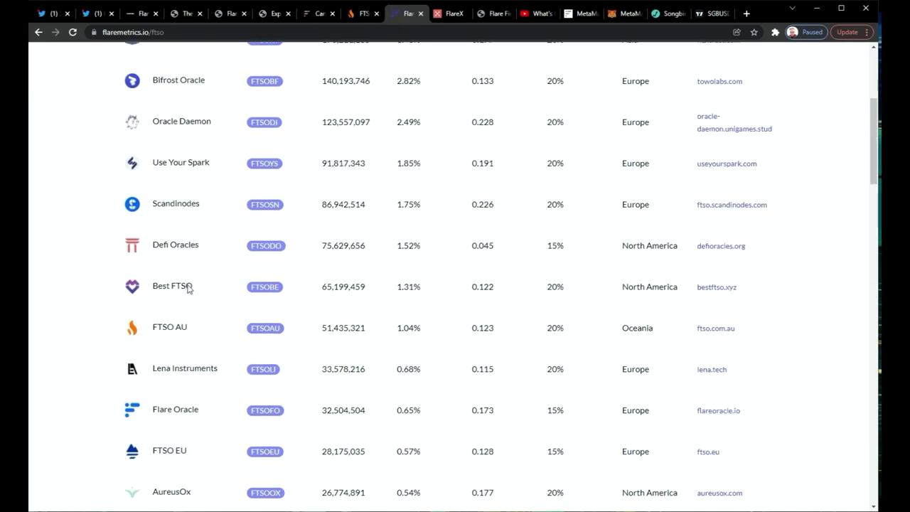
scroll(189, 289, "up", 1)
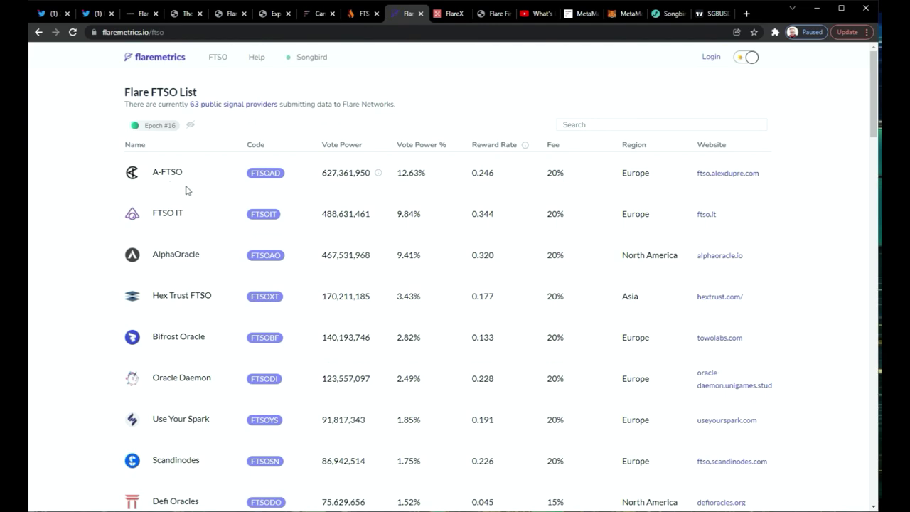
Examine the FTSO providers with the highest vote power, from A-FTSO down to the smaller ones below
scroll(165, 309, "down", 3)
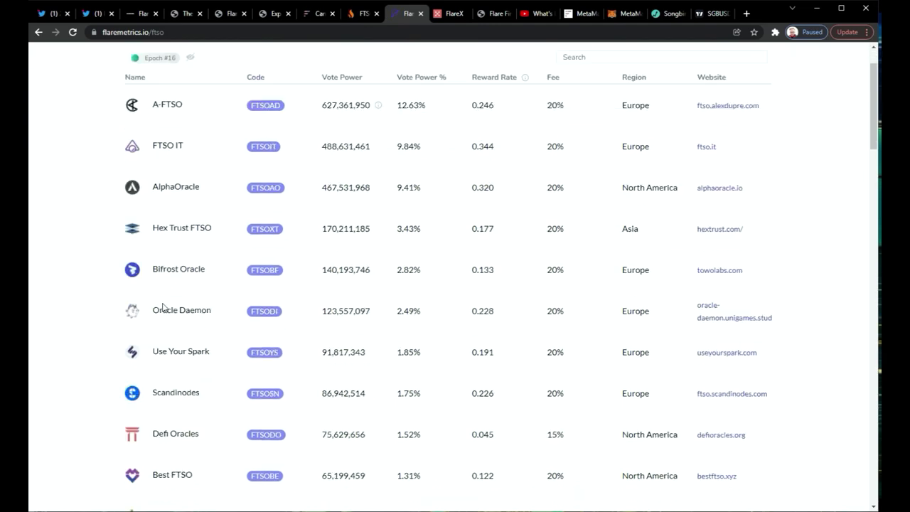
scroll(201, 313, "up", 3)
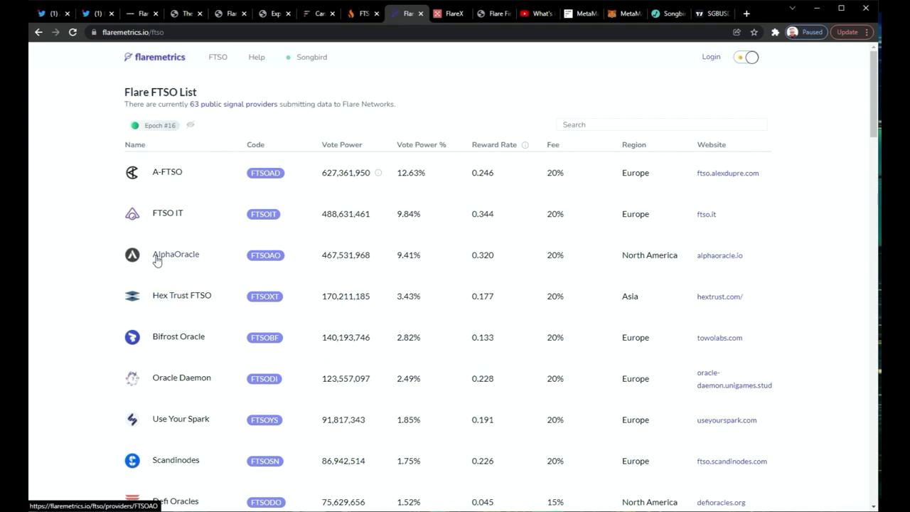
scroll(359, 270, "down", 3)
scroll(364, 270, "up", 3)
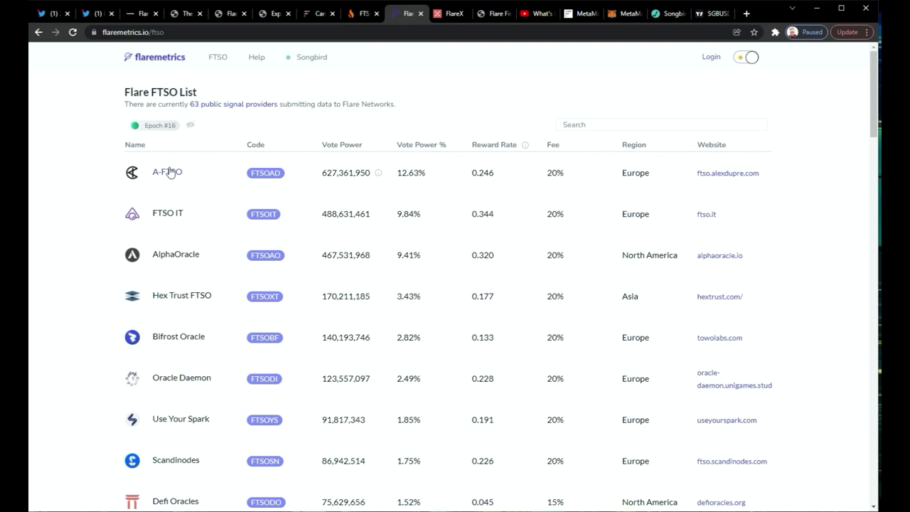
scroll(169, 267, "down", 3)
scroll(169, 267, "down", 3)
scroll(173, 253, "up", 5)
scroll(172, 252, "up", 1)
scroll(199, 354, "down", 2)
scroll(198, 354, "down", 1)
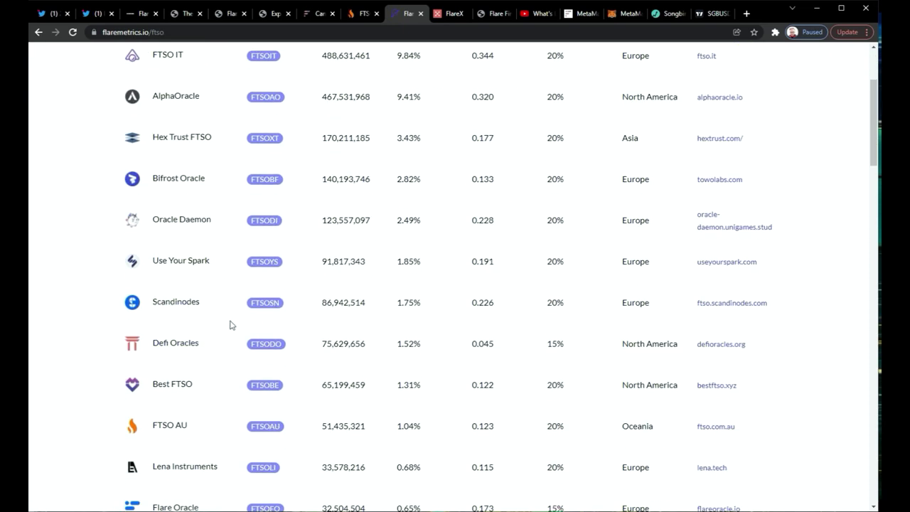
scroll(230, 325, "up", 3)
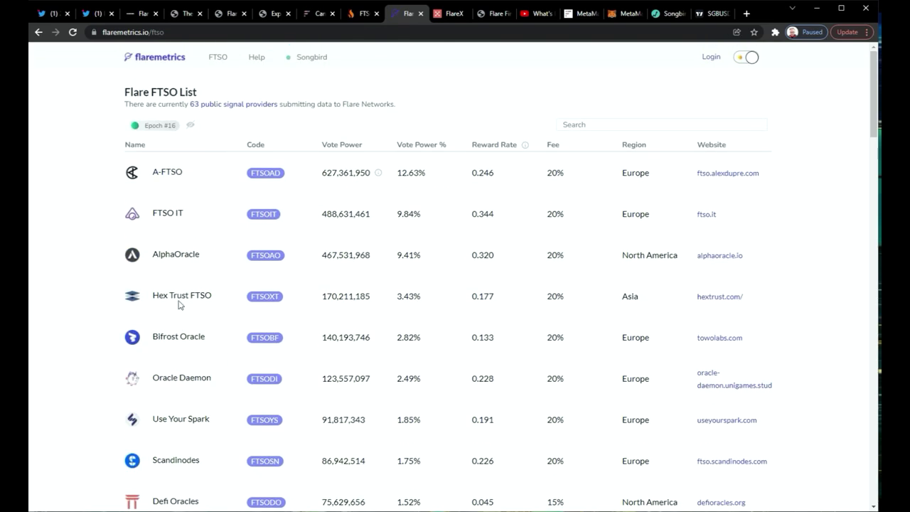
Compare the fees and regions of the mid-ranked and smaller FTSO providers further down the list
scroll(179, 305, "down", 7)
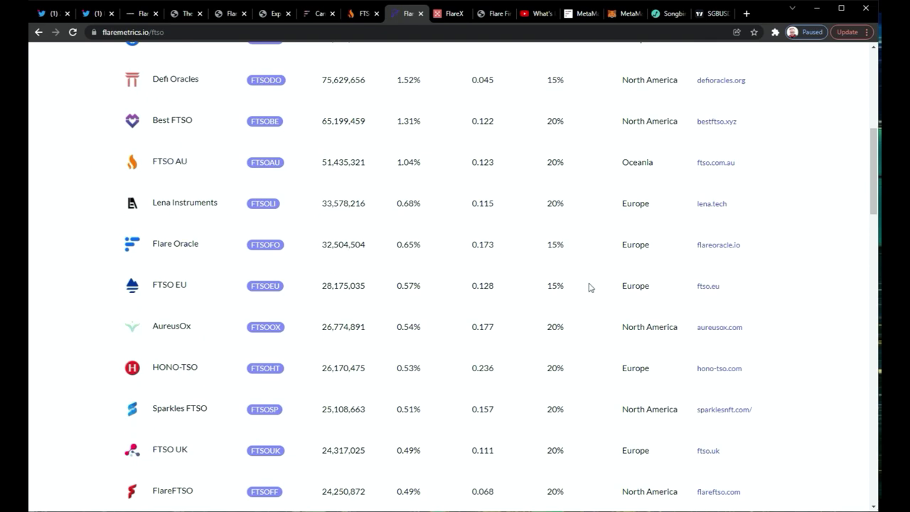
scroll(498, 331, "up", 2)
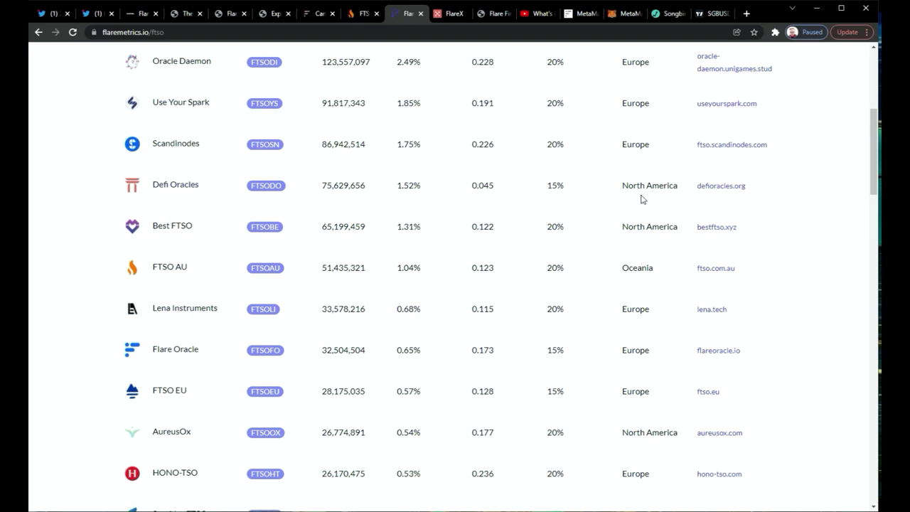
scroll(244, 319, "down", 2)
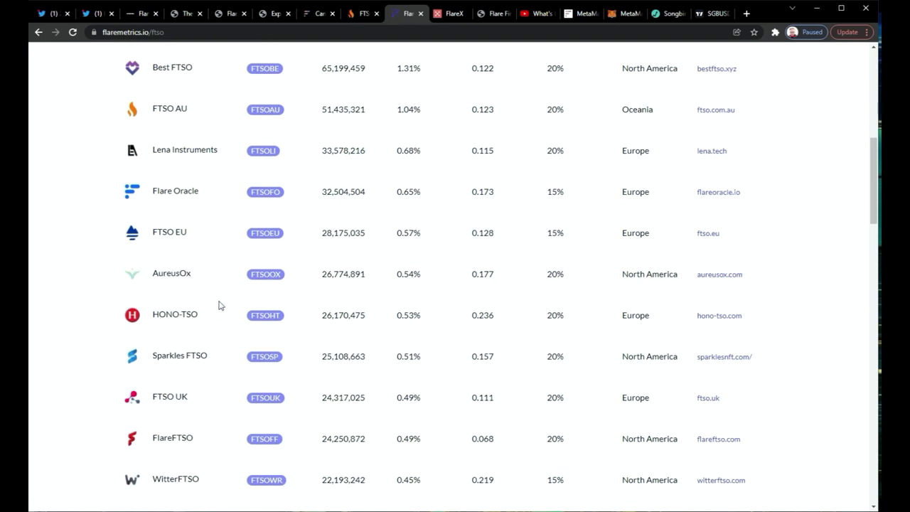
scroll(189, 295, "down", 1)
scroll(153, 370, "down", 2)
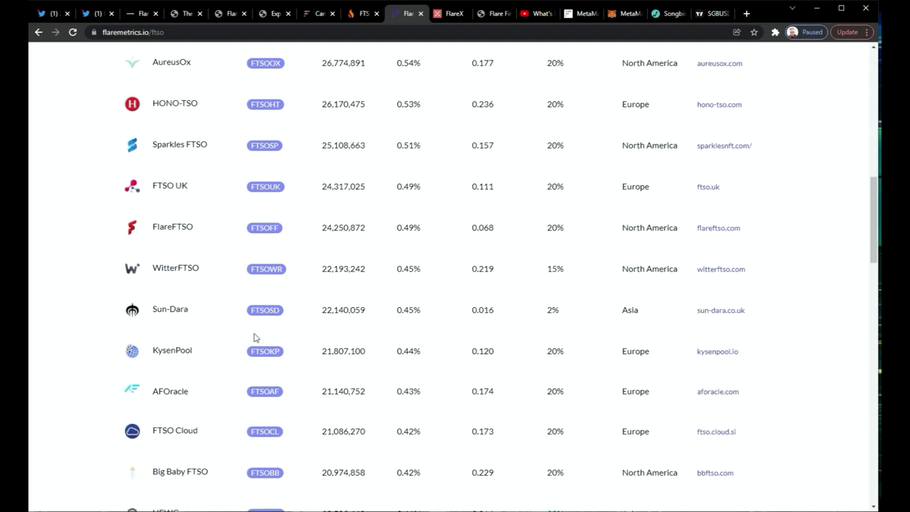
scroll(251, 342, "up", 5)
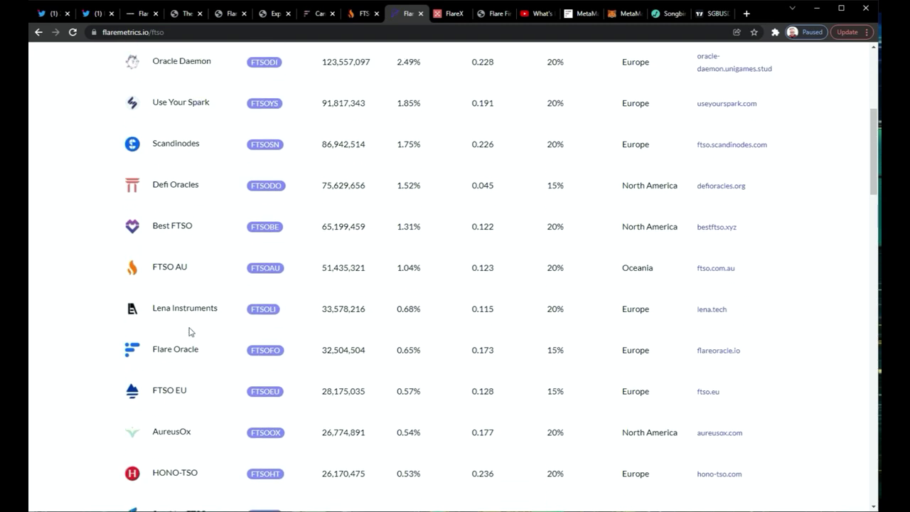
scroll(189, 331, "down", 7)
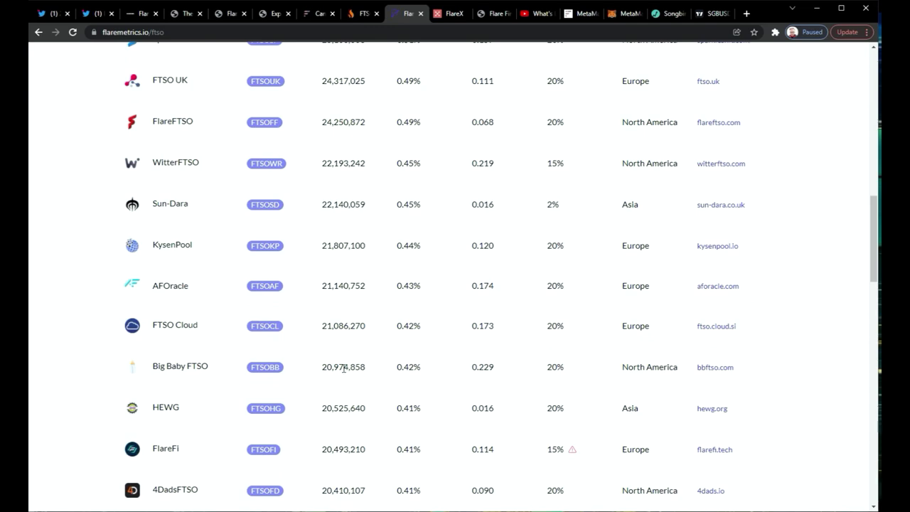
scroll(344, 367, "down", 6)
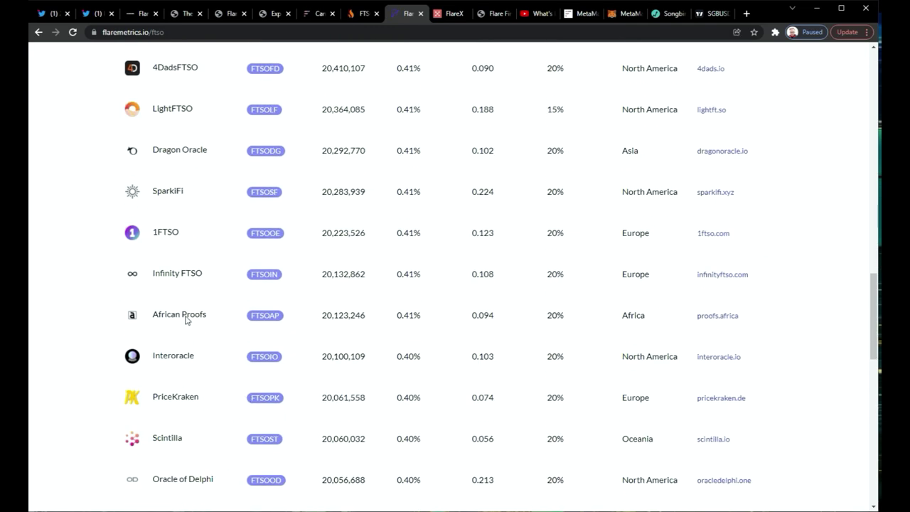
scroll(184, 377, "up", 10)
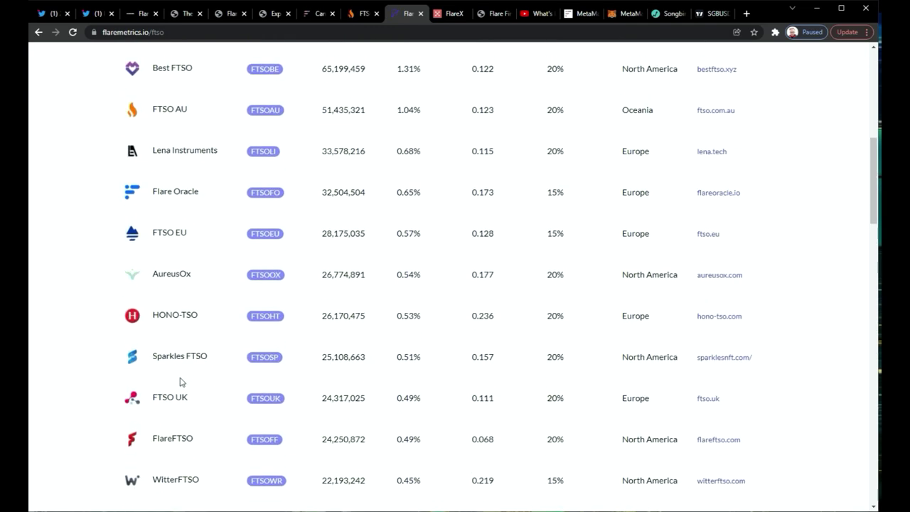
scroll(184, 374, "up", 2)
scroll(555, 372, "up", 4)
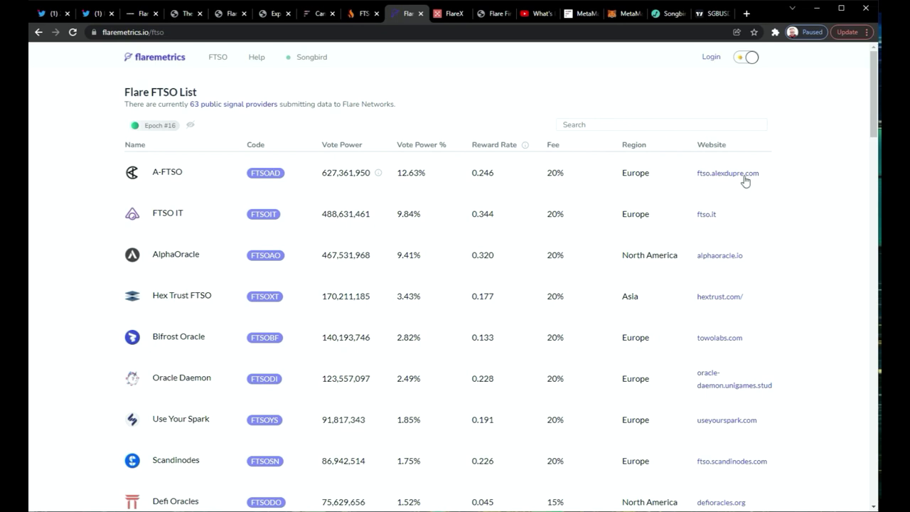
Look over the website links of the listed FTSO providers, from A-FTSO down to about WitterFTSO
scroll(720, 282, "down", 3)
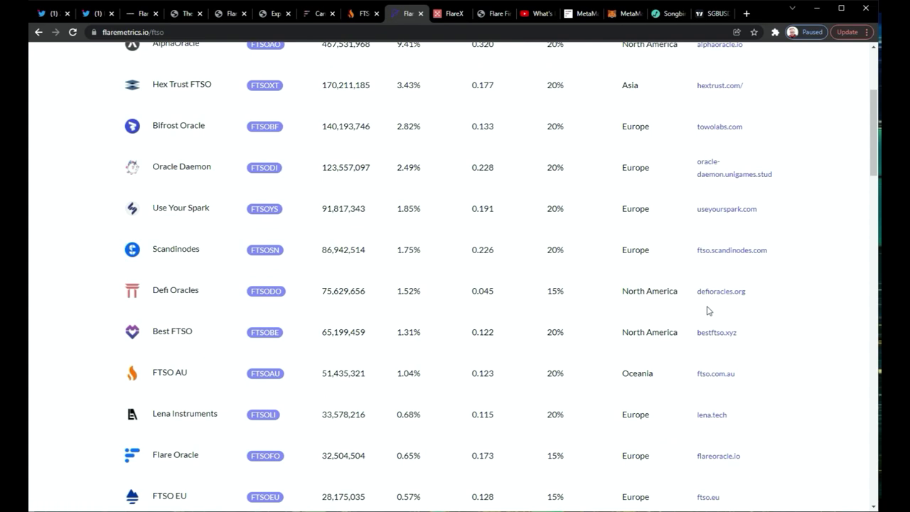
scroll(708, 310, "down", 2)
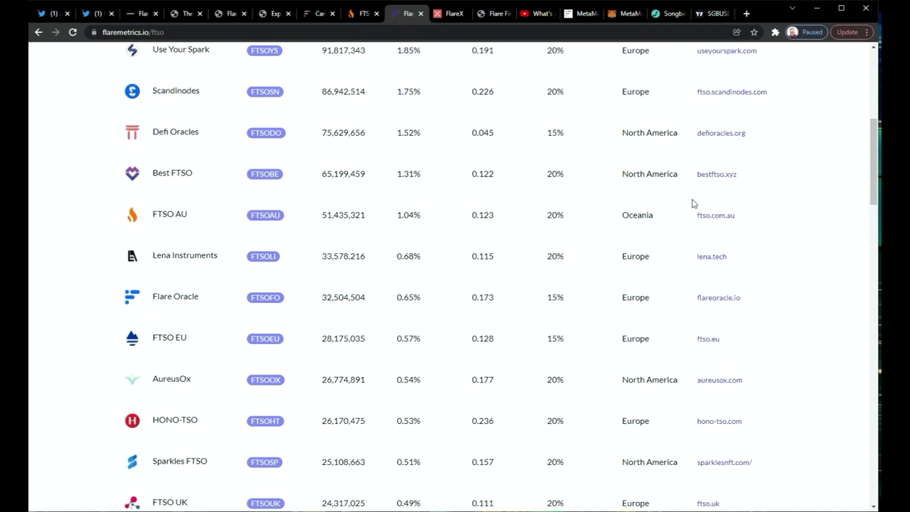
scroll(701, 372, "down", 1)
scroll(701, 371, "down", 2)
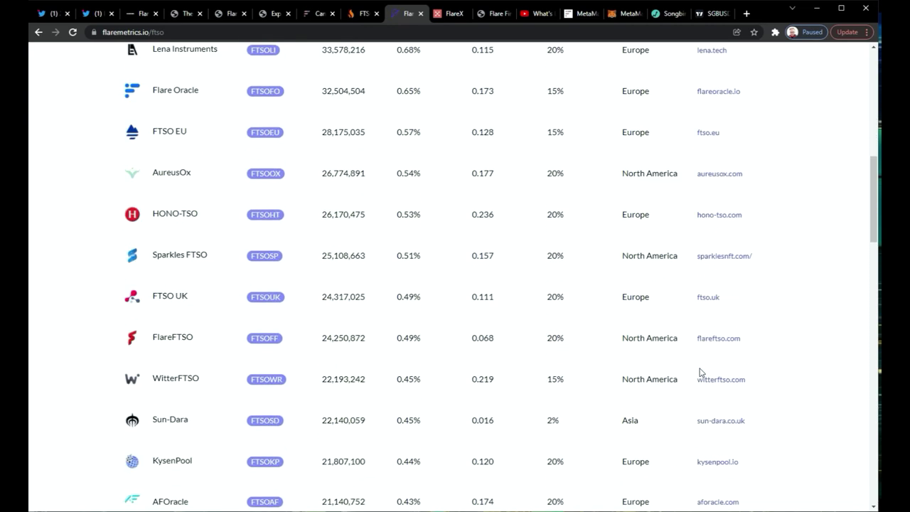
scroll(701, 371, "up", 5)
scroll(701, 370, "up", 3)
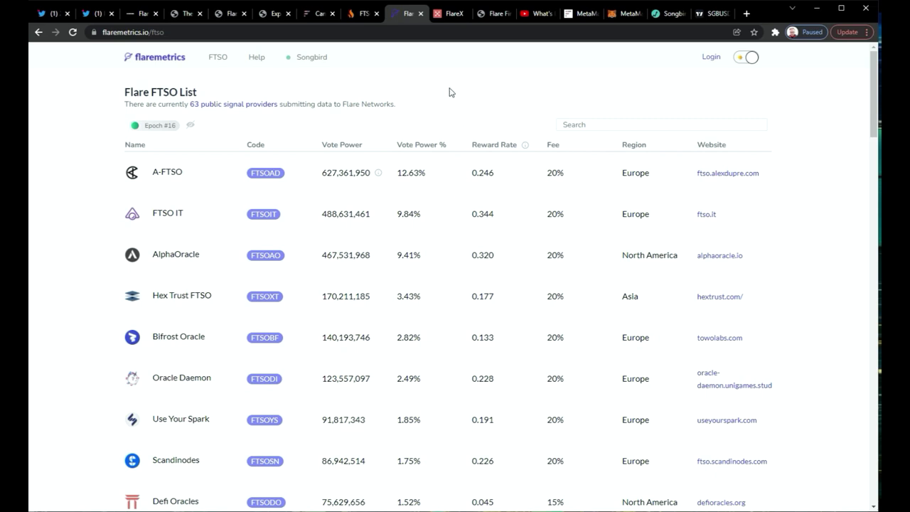
Revisit the WSGB delegation page on FTSO AU and compare the reward rates of the highest-ranked providers on Flaremetrics
left_click(360, 20)
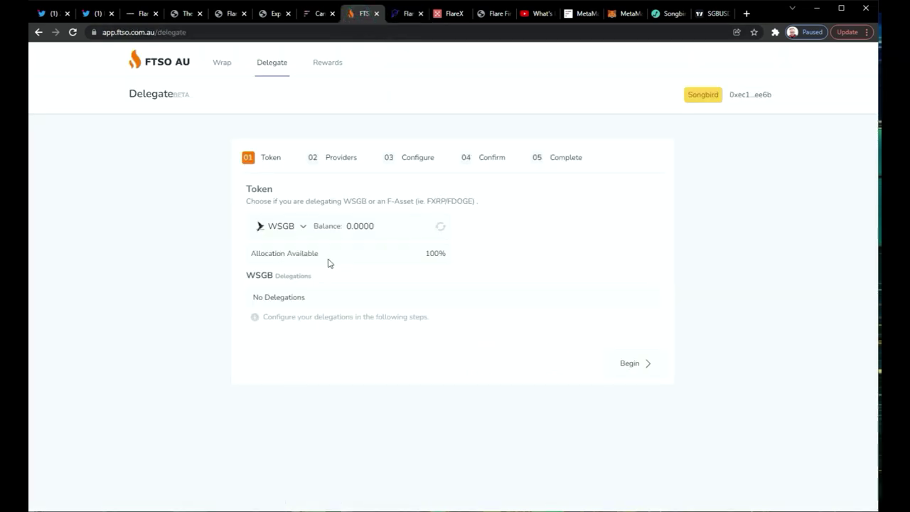
left_click(403, 20)
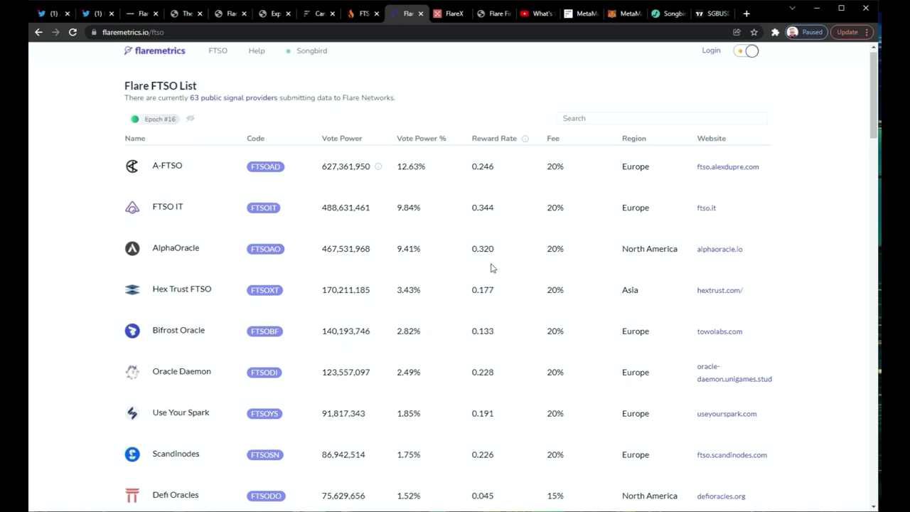
scroll(491, 267, "down", 1)
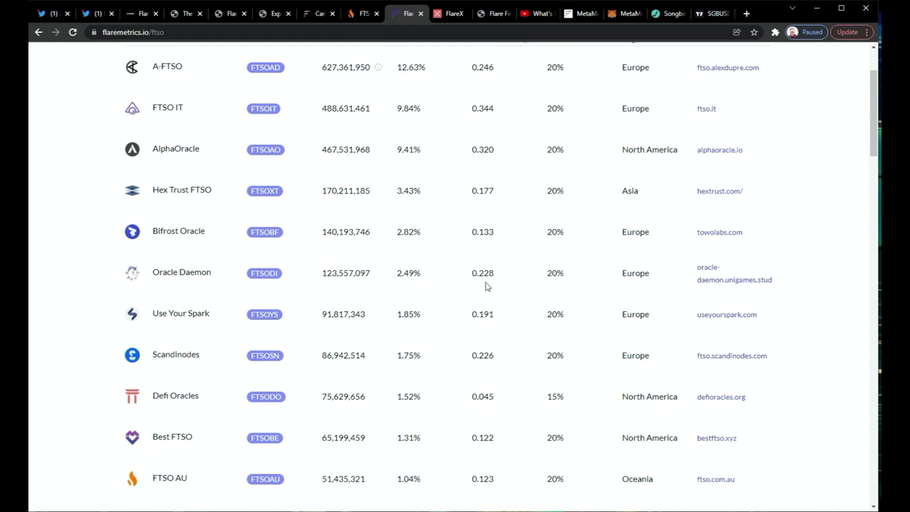
scroll(501, 324, "up", 1)
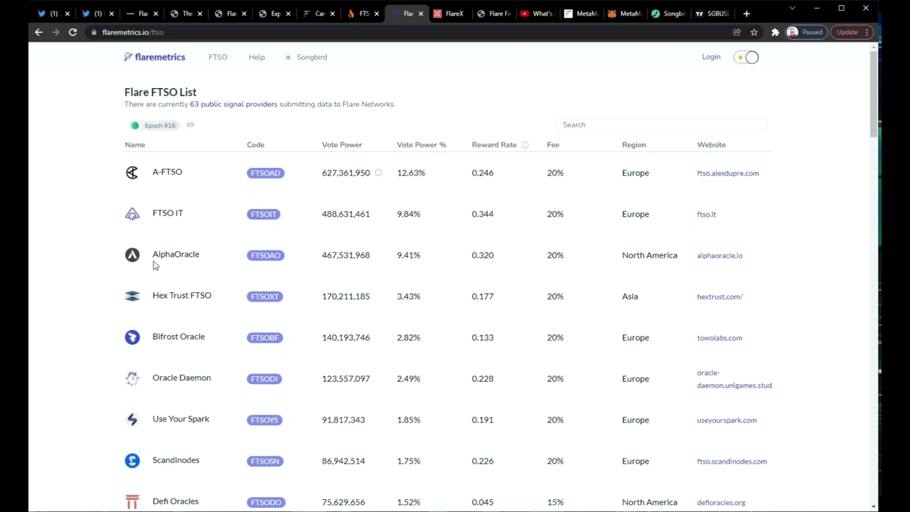
Look through the entire FTSO provider list down to InGen Labs and return to the highest-ranked providers
scroll(495, 291, "down", 12)
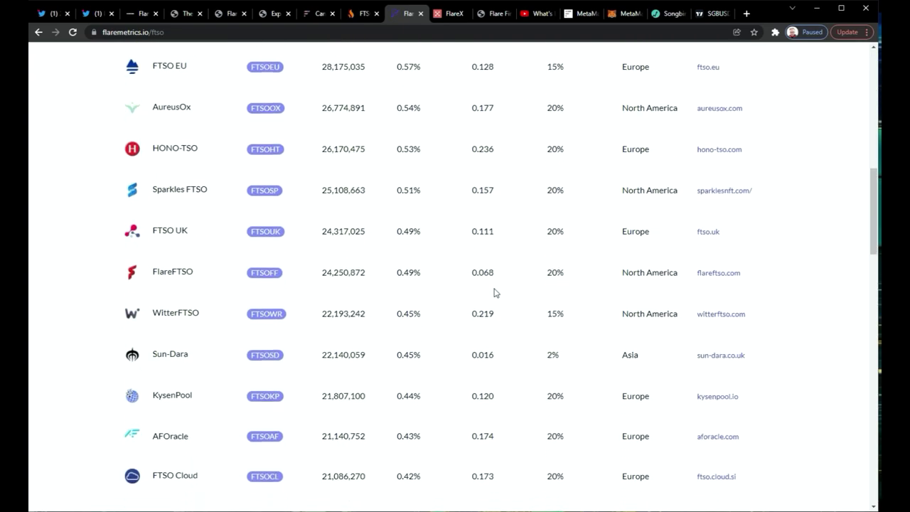
scroll(495, 293, "down", 9)
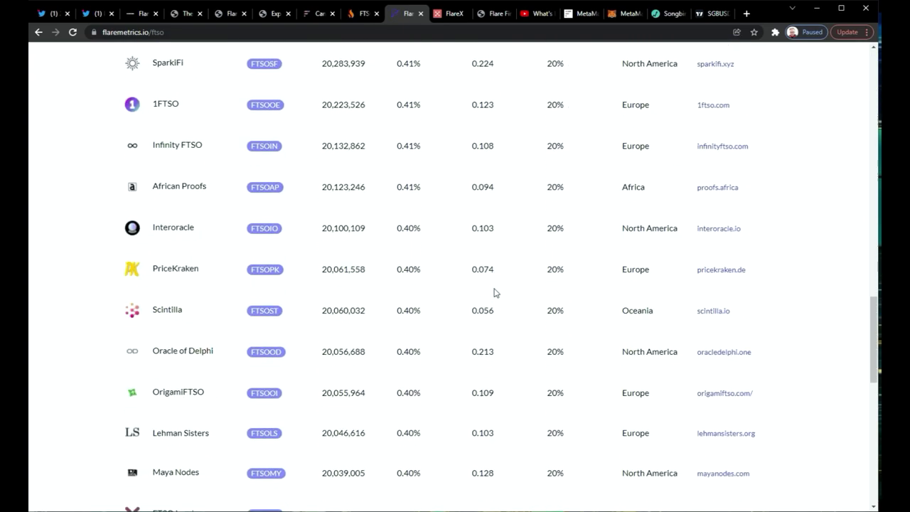
scroll(495, 291, "down", 3)
scroll(495, 291, "down", 4)
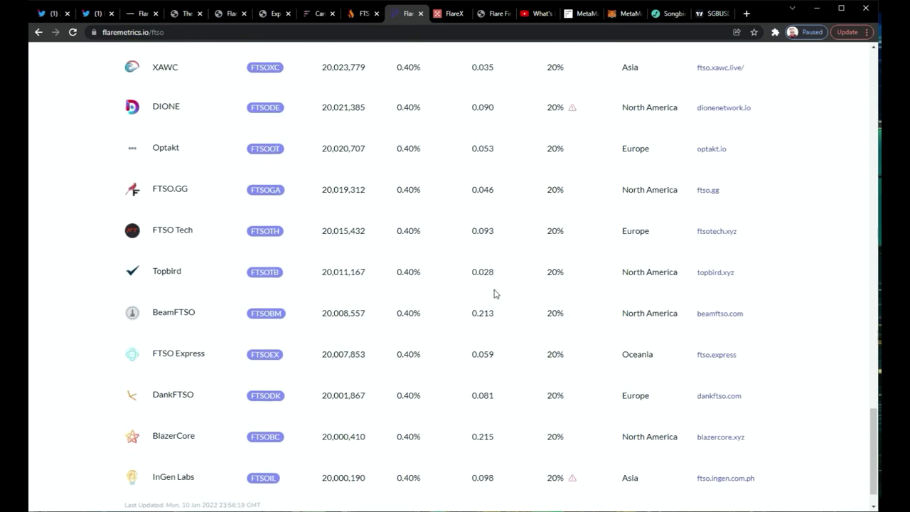
scroll(494, 292, "up", 16)
scroll(494, 290, "up", 11)
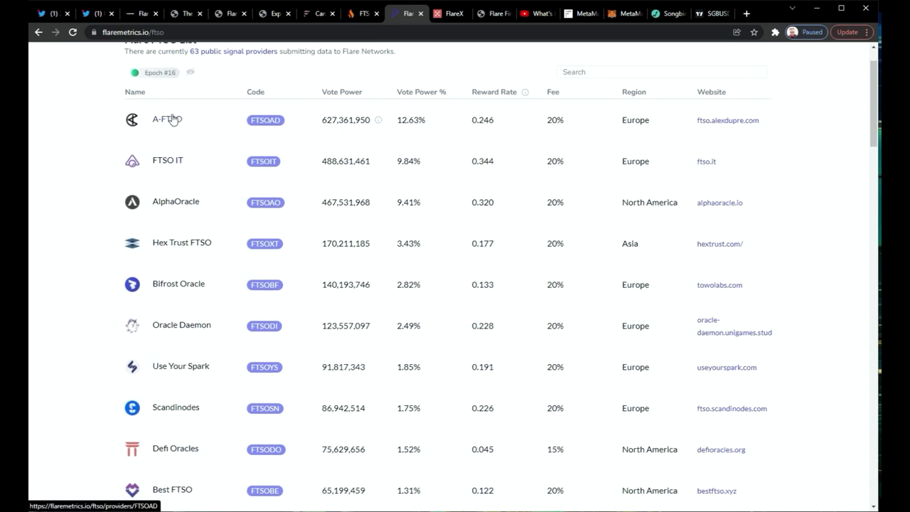
Review the vote power and reward rates of the leading providers from A-FTSO to FTSO AU once more
scroll(250, 135, "down", 1)
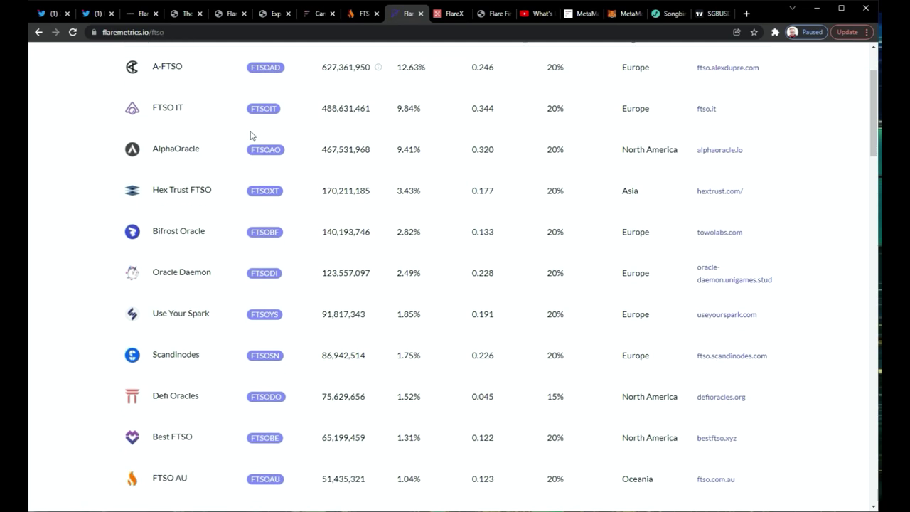
scroll(236, 215, "up", 2)
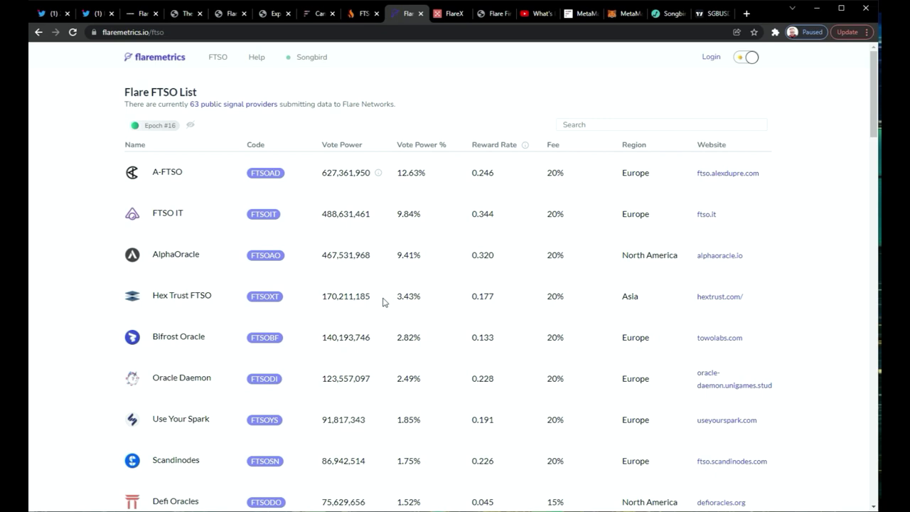
scroll(293, 362, "down", 1)
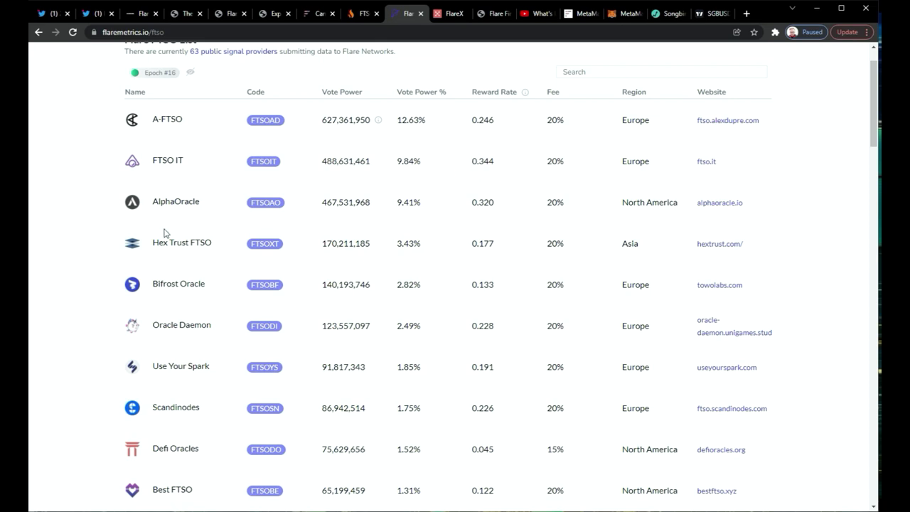
scroll(371, 212, "up", 1)
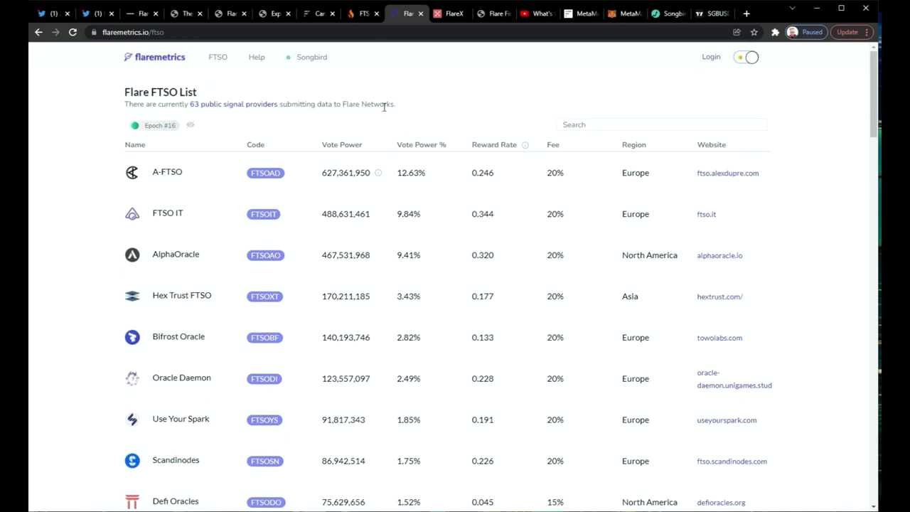
Visit the FlareX swap page and view the list of other Flare Finance products
left_click(445, 16)
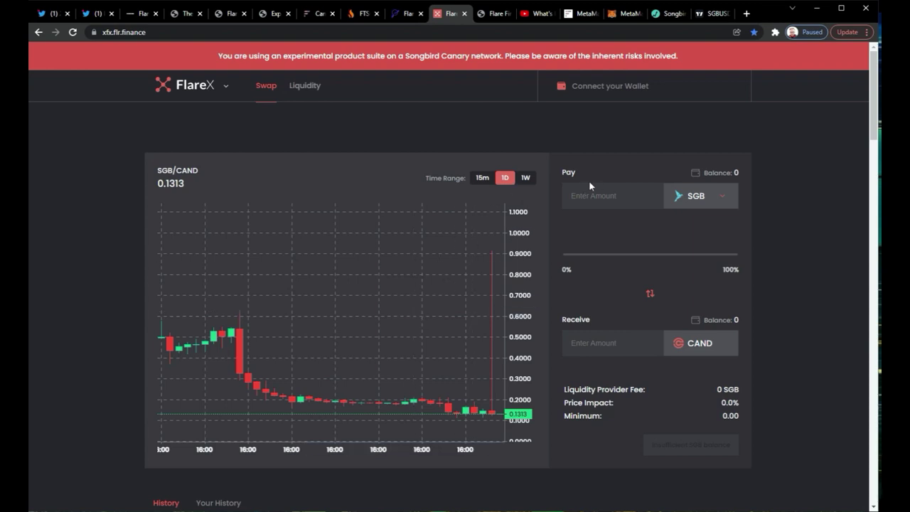
left_click(196, 86)
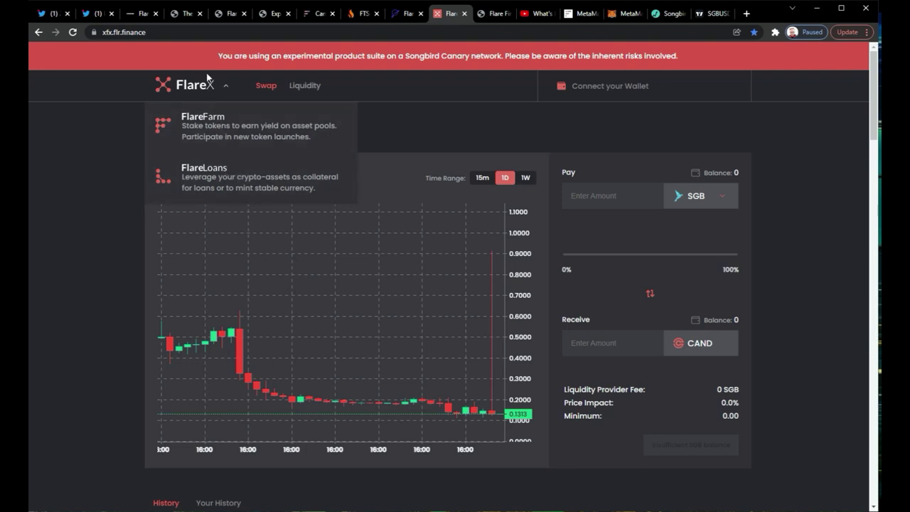
left_click(216, 95)
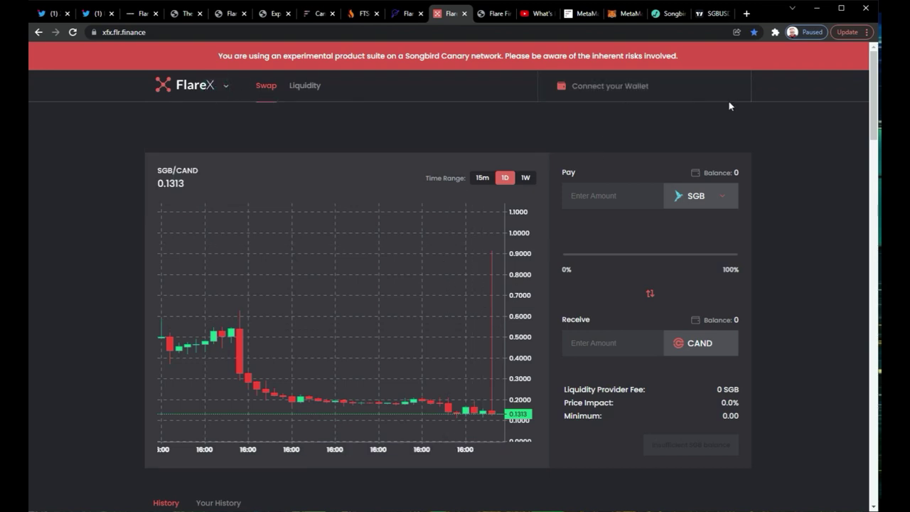
Examine the SGB/CAND price chart and reverse the swap direction to pay CAND and receive SGB
scroll(341, 364, "down", 1)
scroll(341, 364, "down", 3)
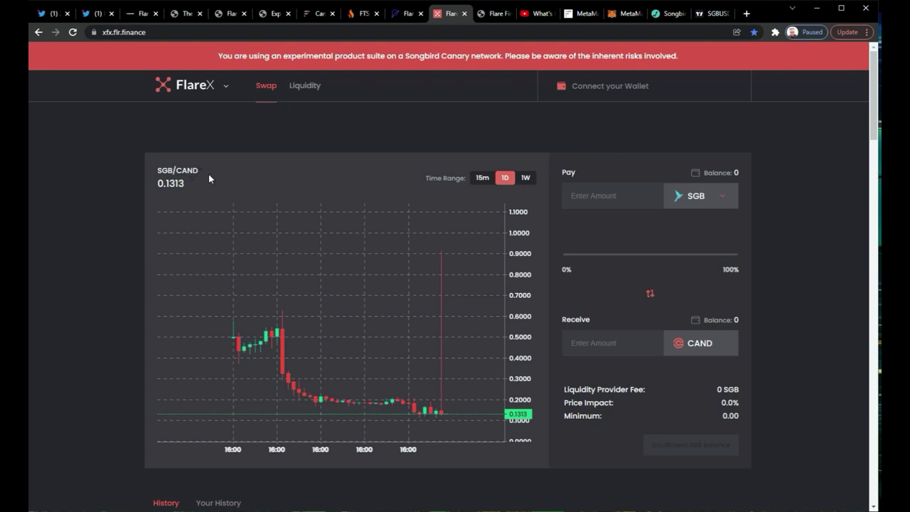
left_click(648, 294)
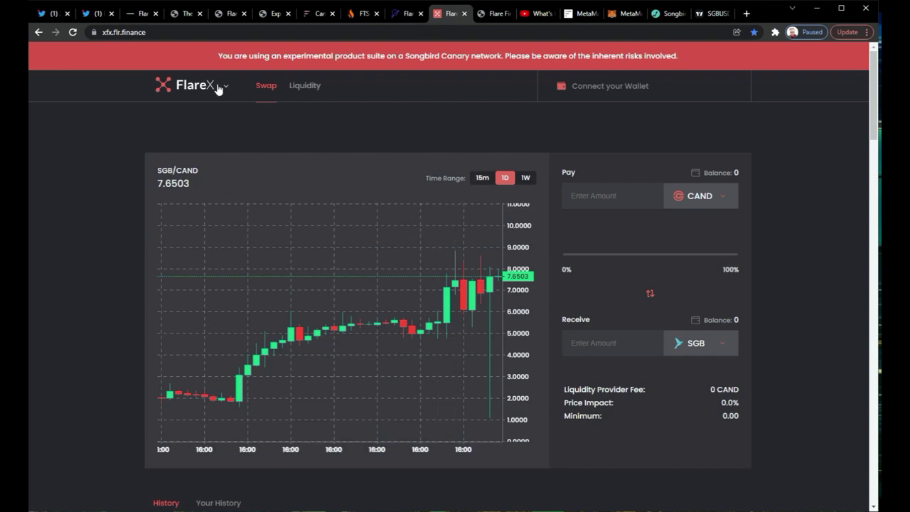
Check all liquidity pools and the wallet's own pools on FlareX, and return to the swap page
left_click(306, 87)
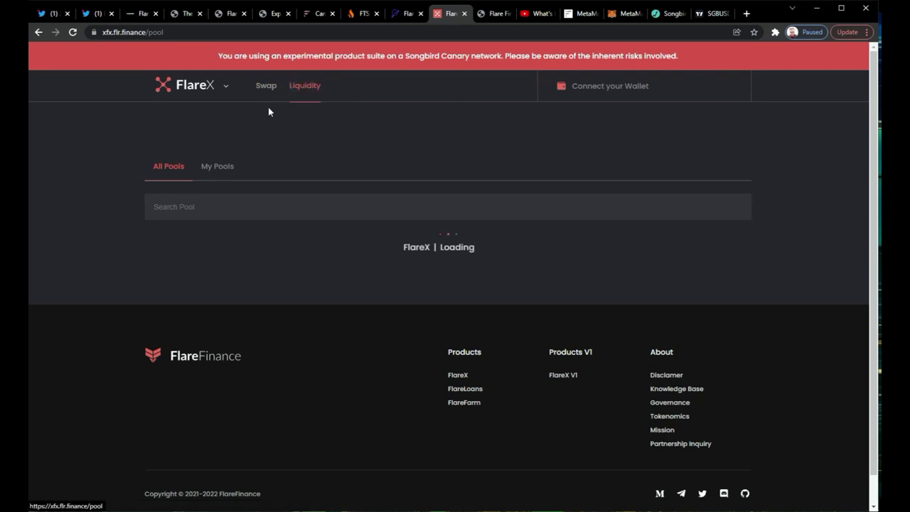
left_click(168, 169)
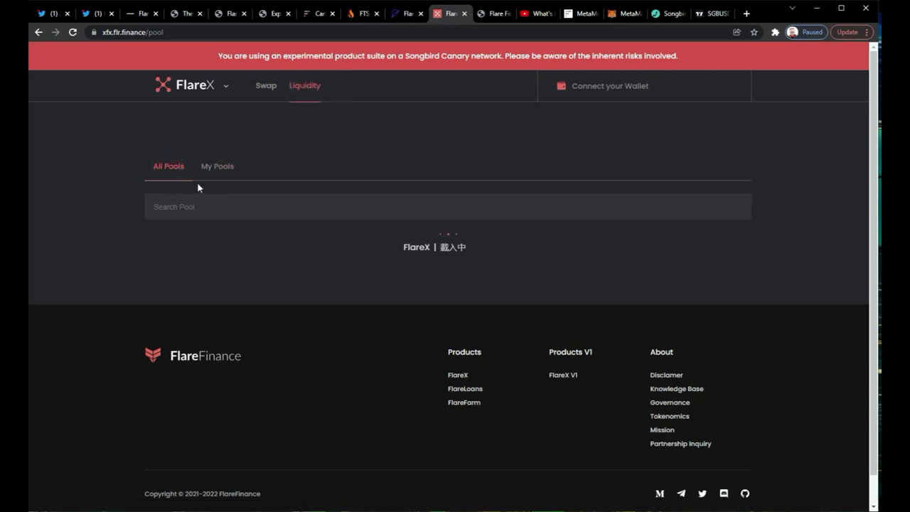
left_click(218, 168)
left_click(172, 168)
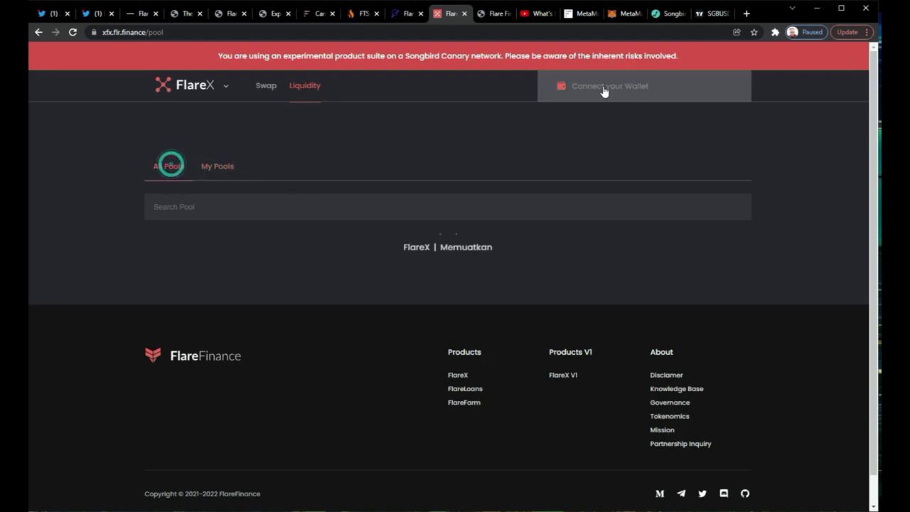
left_click(274, 91)
Visit FlareFarm, decline its MetaMask connection request, and go on to FlareLoans
left_click(194, 91)
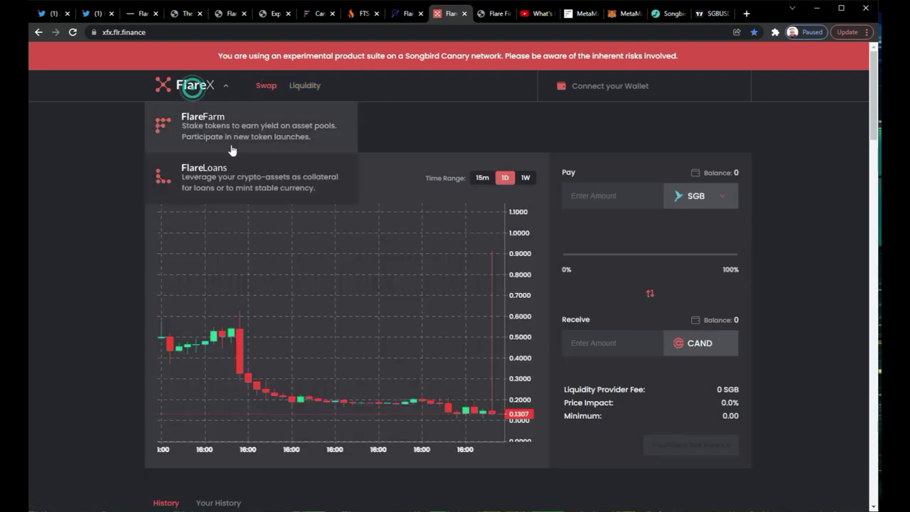
left_click(231, 124)
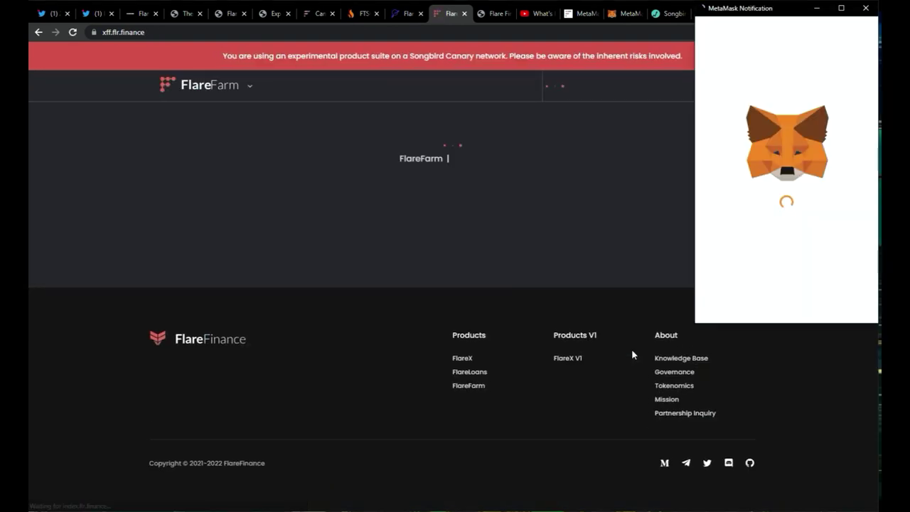
left_click(741, 303)
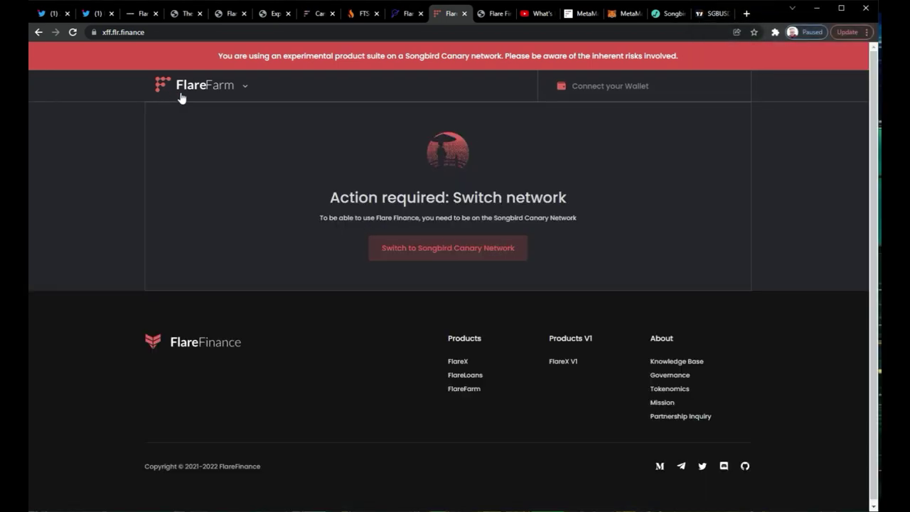
left_click(218, 86)
left_click(226, 178)
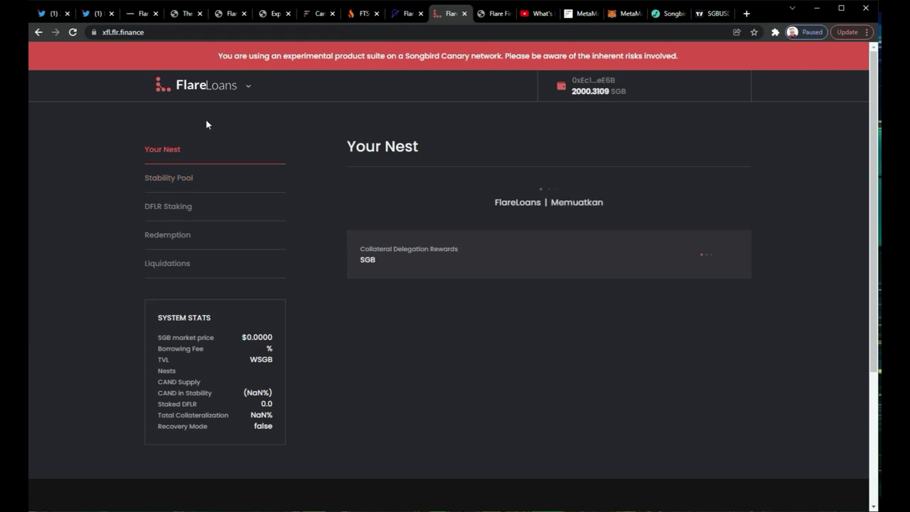
Return from FlareLoans to FlareX, decline the MetaMask connection request, and show the other Flare Finance products
left_click(200, 78)
left_click(225, 122)
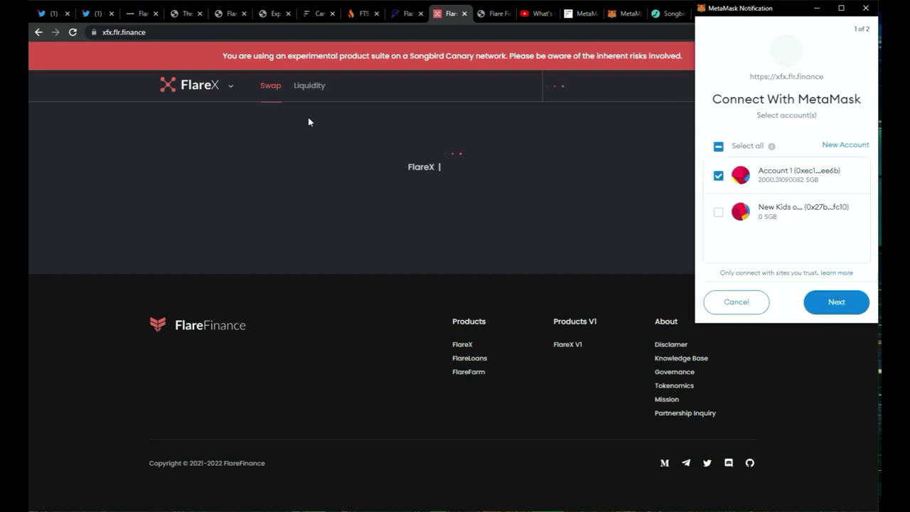
left_click(755, 313)
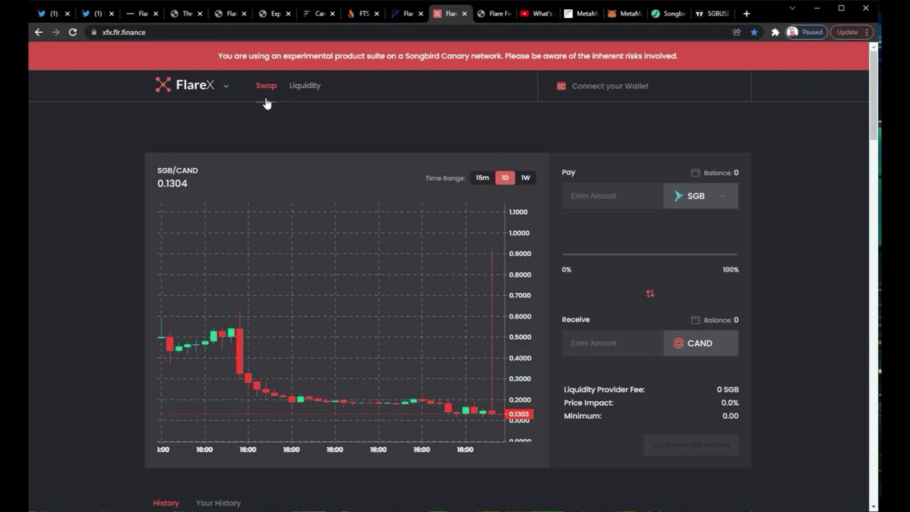
left_click(195, 86)
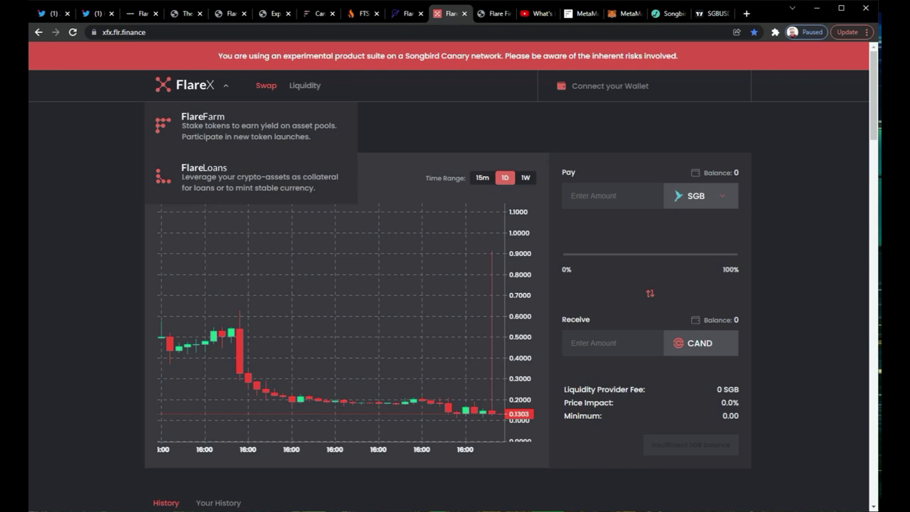
Read the $DFLR Rewards and Allocations section of the Flare Finance article on Medium
left_click(498, 18)
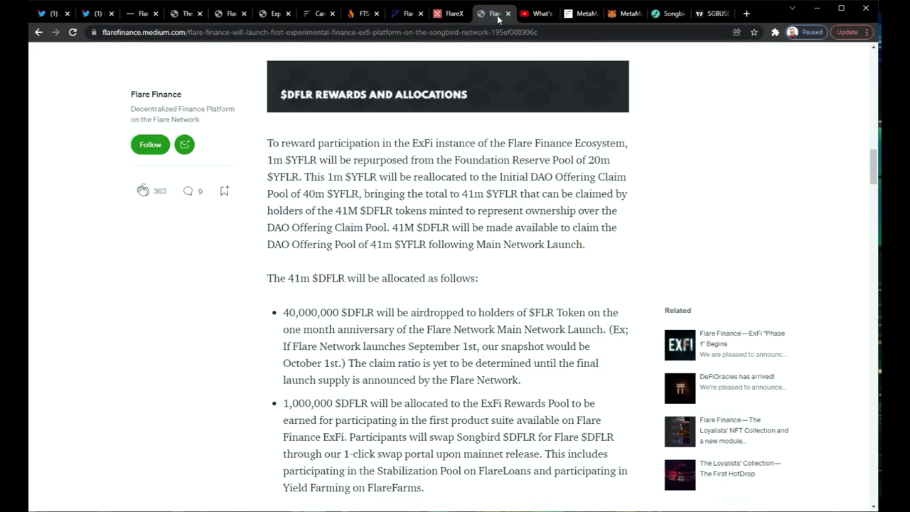
scroll(599, 272, "up", 3)
scroll(599, 272, "down", 2)
scroll(598, 273, "down", 1)
scroll(599, 272, "down", 1)
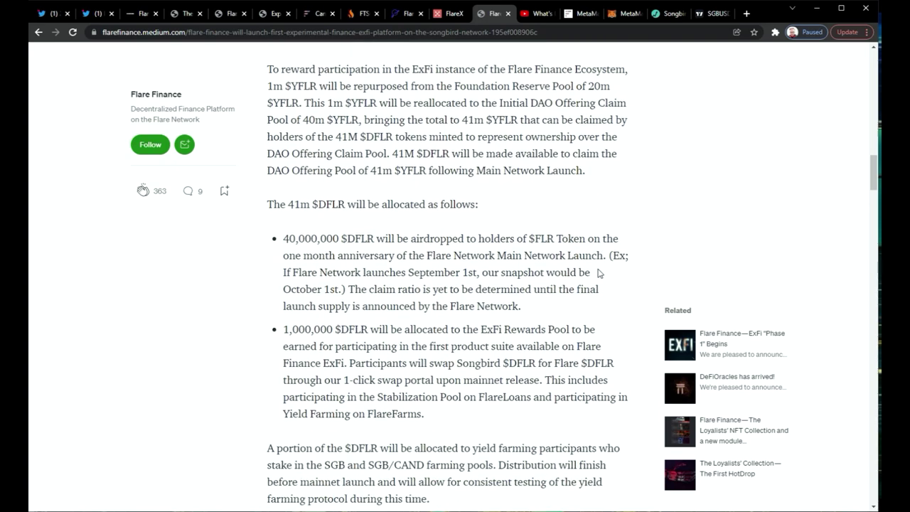
scroll(599, 273, "up", 1)
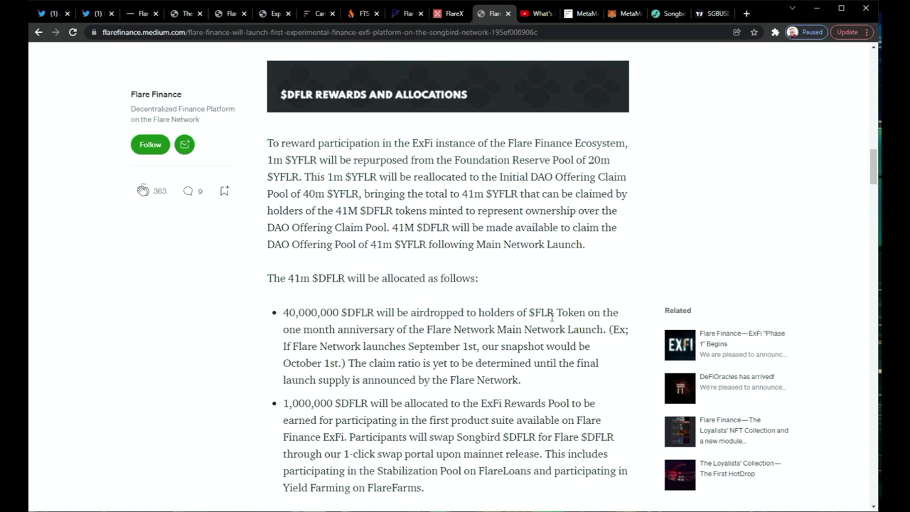
Highlight the example launch date "September 1st" and the 40,000,000 $DFLR amount in the first allocation point
mouse_move(407, 347)
left_mouse_down()
mouse_move(471, 348)
mouse_move(407, 347)
left_mouse_up()
left_click(470, 349)
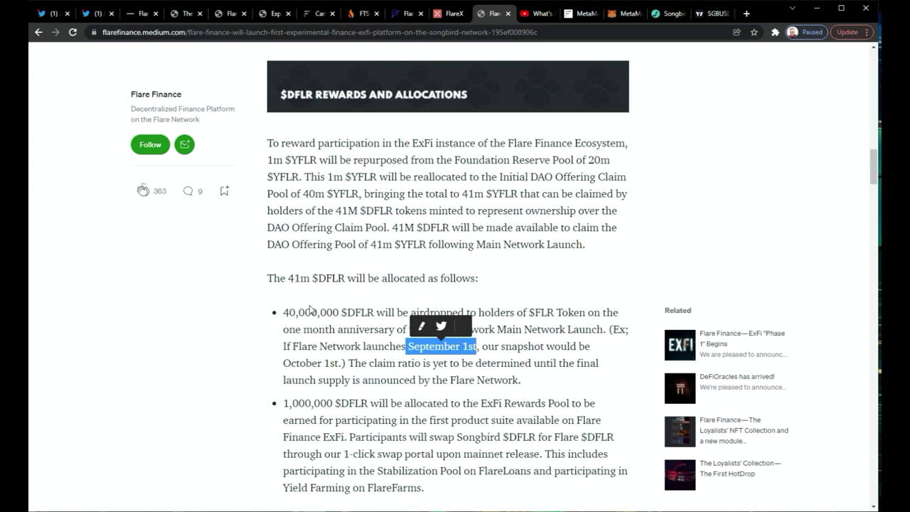
left_click_drag(288, 313, 346, 313)
left_click(325, 360)
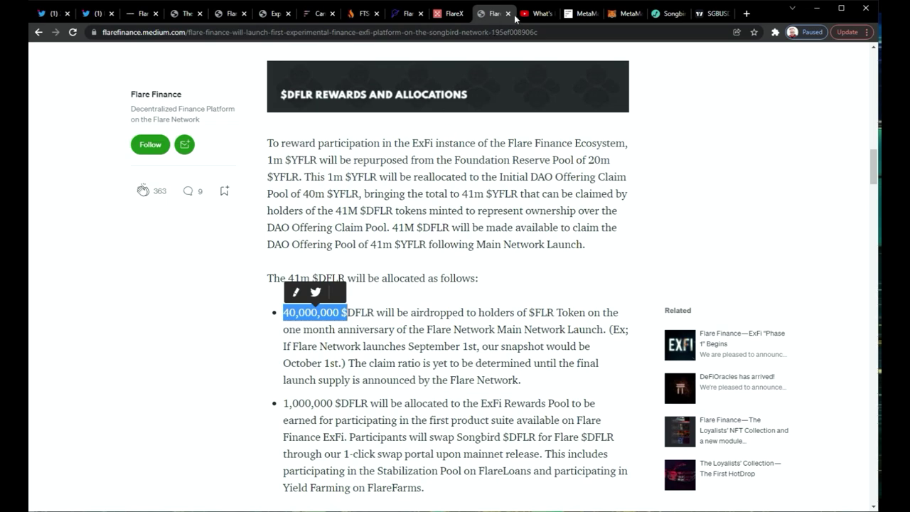
Glance back over the FlareX, Flaremetrics and FTSO AU delegation pages, and view the token balances in MetaMask
left_click(448, 15)
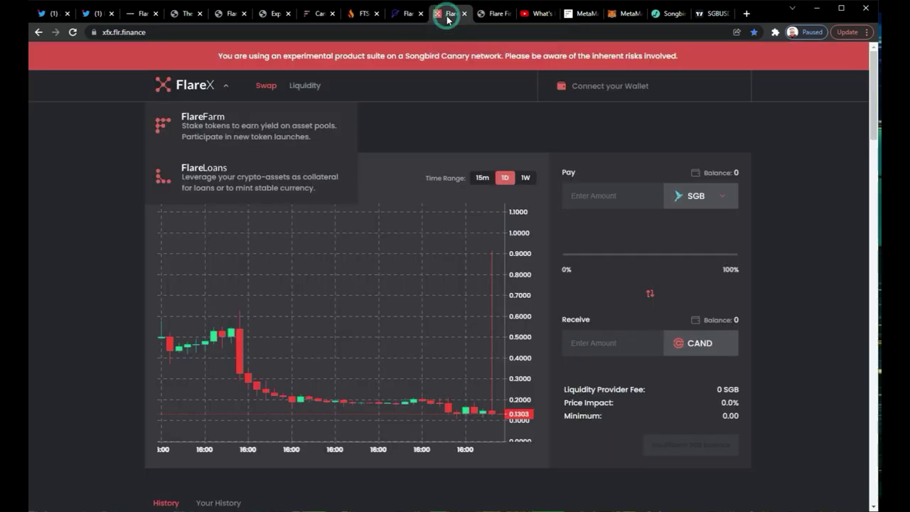
left_click(401, 15)
left_click(360, 14)
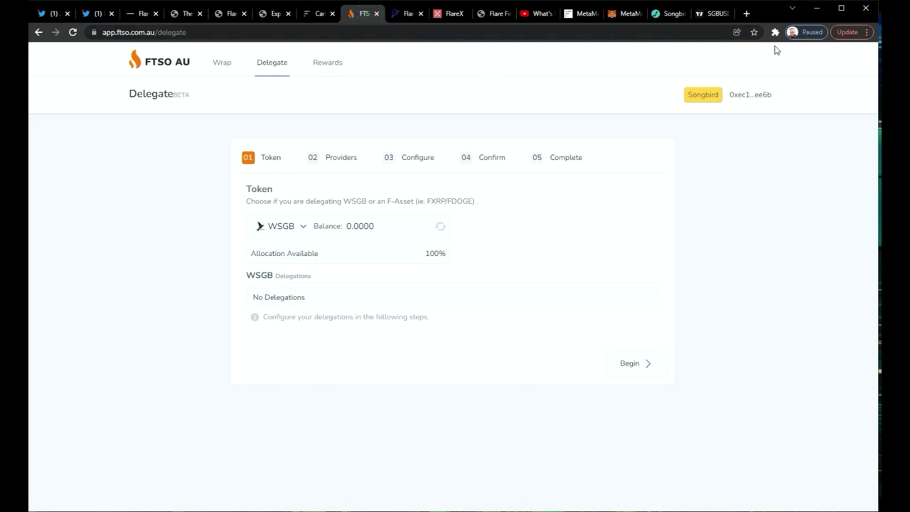
left_click(613, 14)
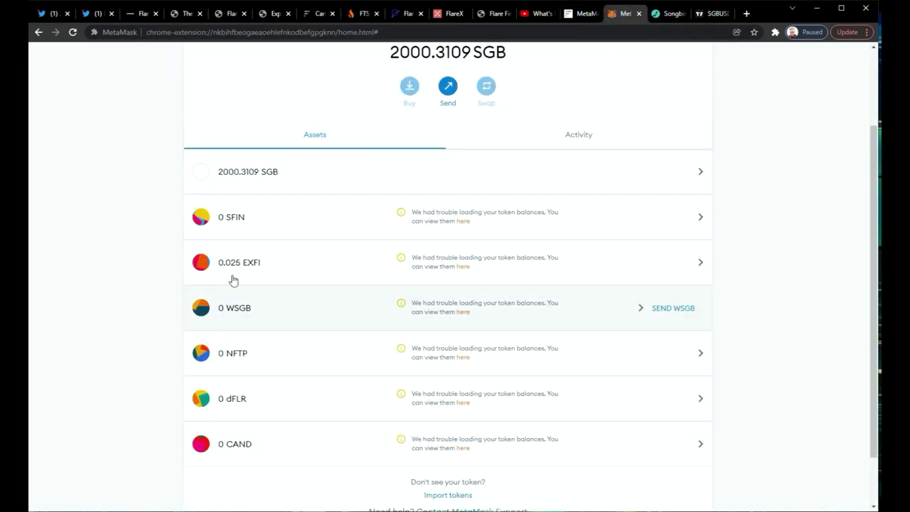
Glance over the MetaMask account and the Flaremetrics provider list, and check the connected wallet on the reloaded FTSO AU delegation page
scroll(427, 320, "up", 2)
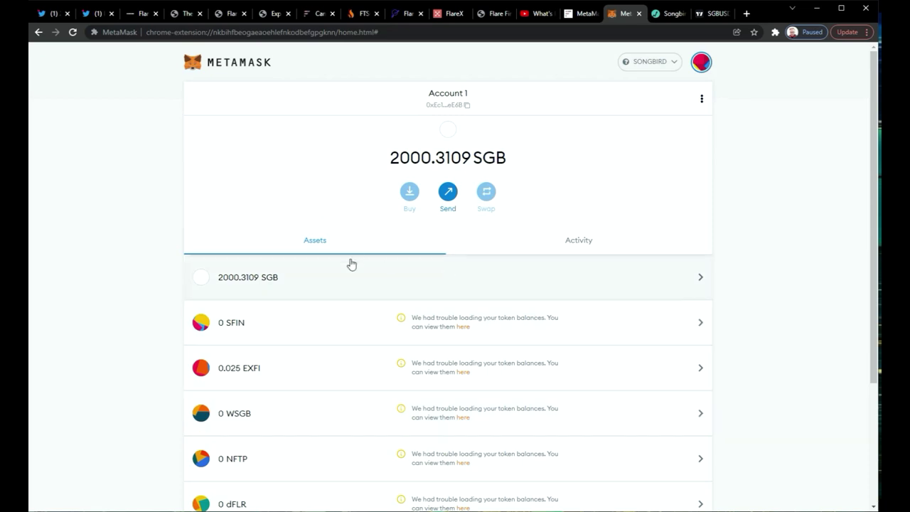
left_click(404, 15)
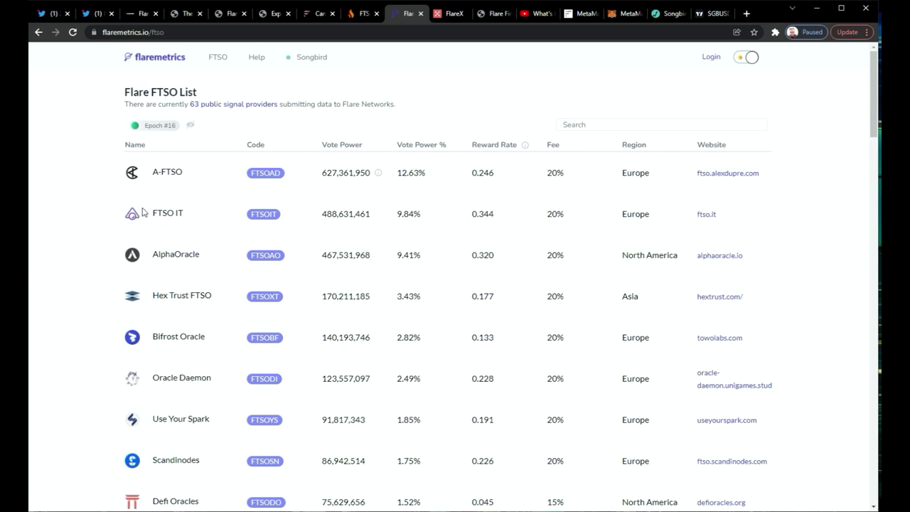
left_click(359, 13)
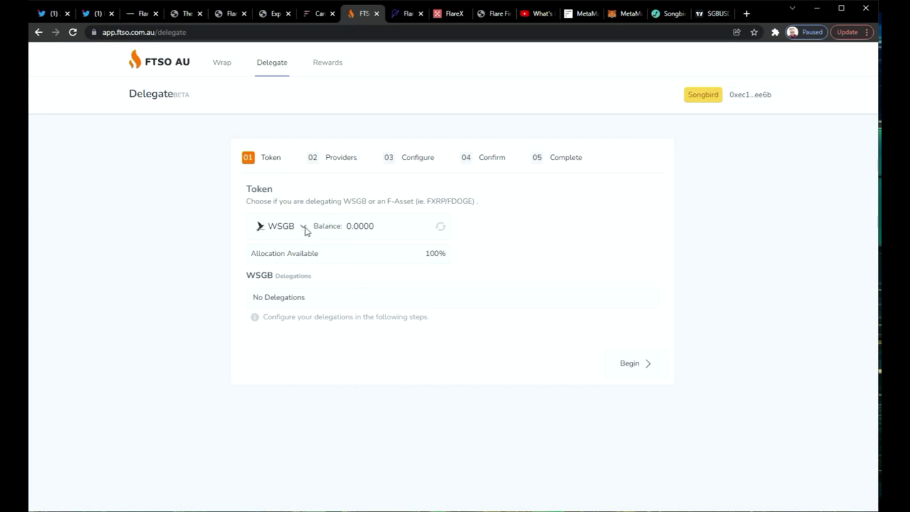
left_click(751, 94)
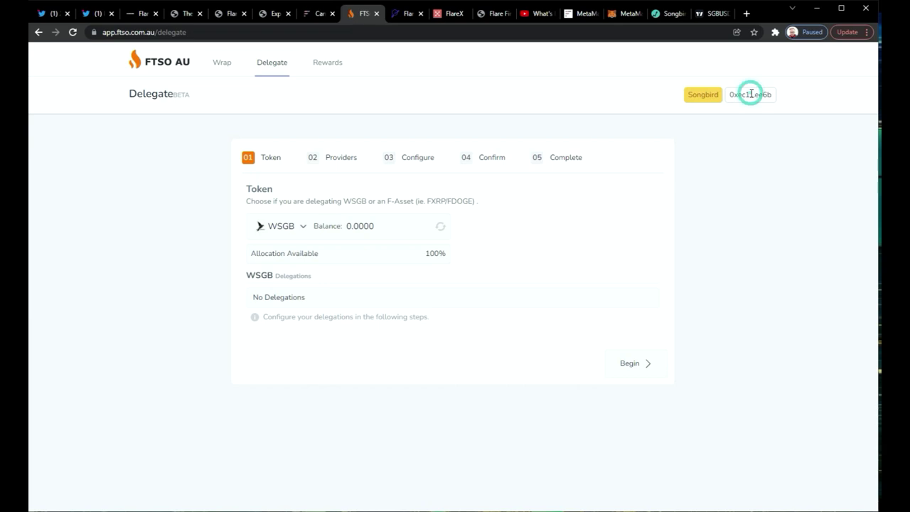
left_click(72, 32)
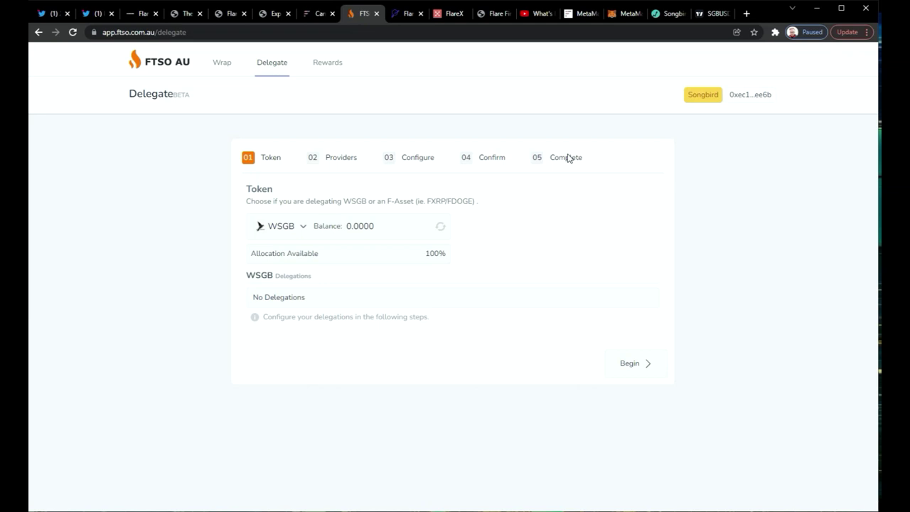
left_click(746, 94)
left_click(764, 94)
Open FTSO AU's Wrap page, preview the unwrap direction, and restore the direction from SGB to WSGB
left_click(212, 63)
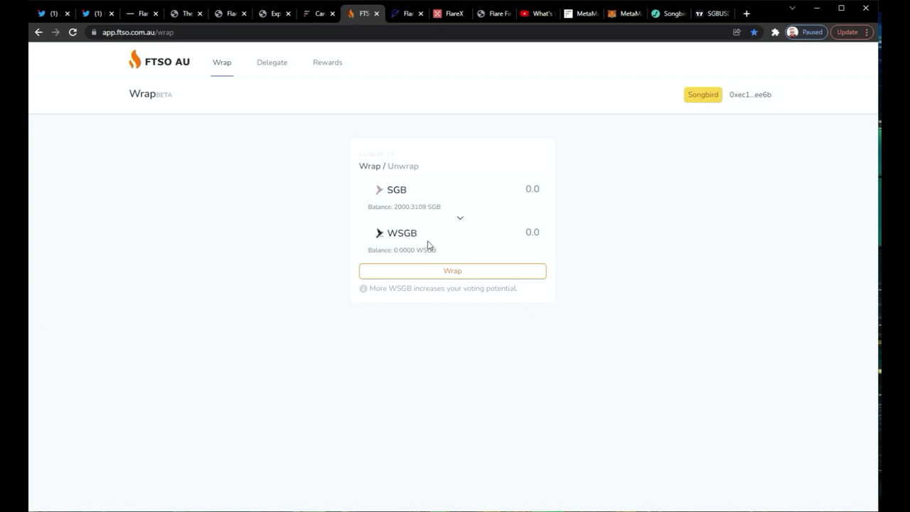
left_click(459, 220)
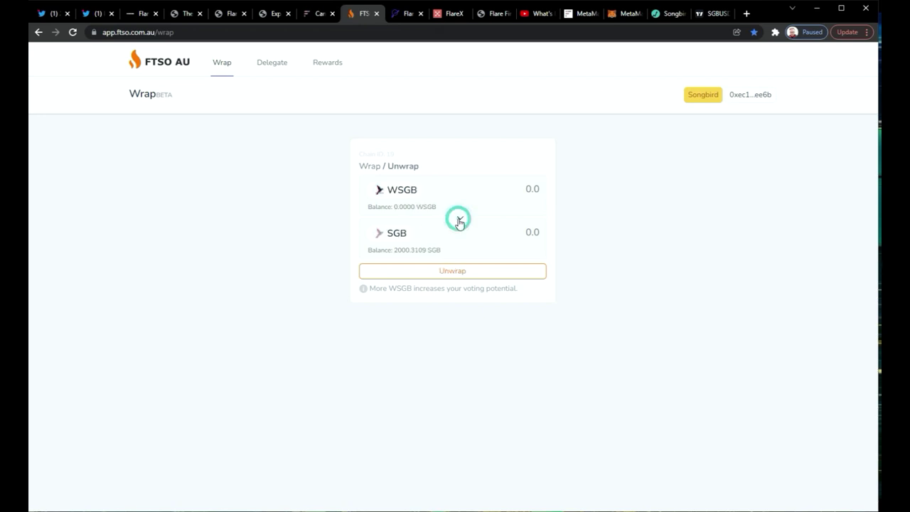
left_click(460, 218)
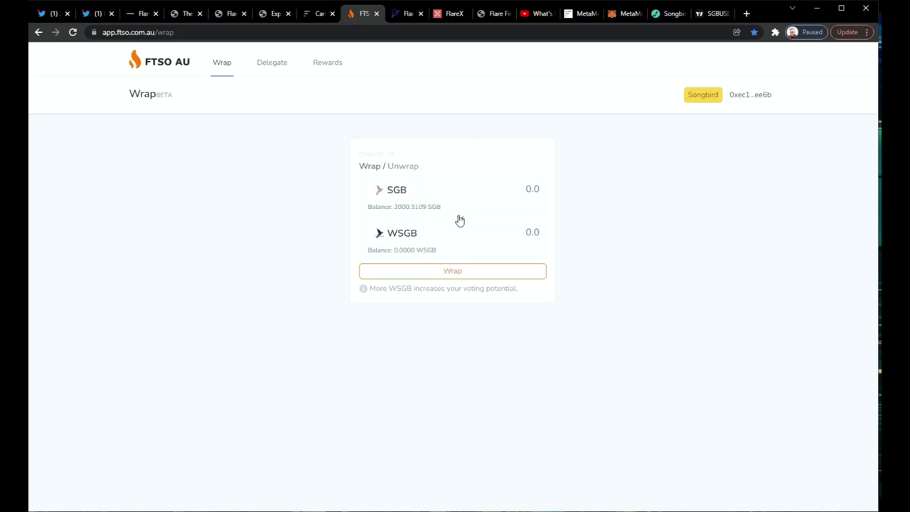
Set the wrap amount to 1000 SGB and submit the wrap into WSGB
left_click(460, 272)
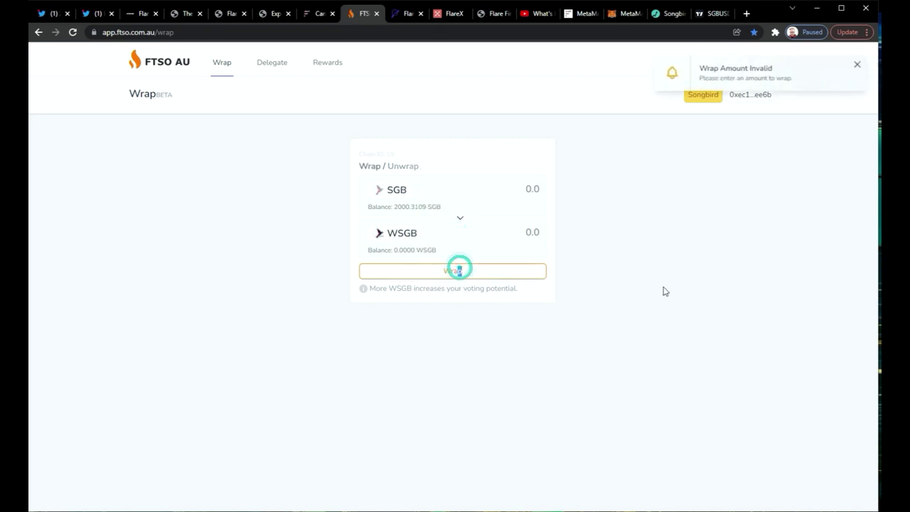
left_click(497, 190)
type("1000")
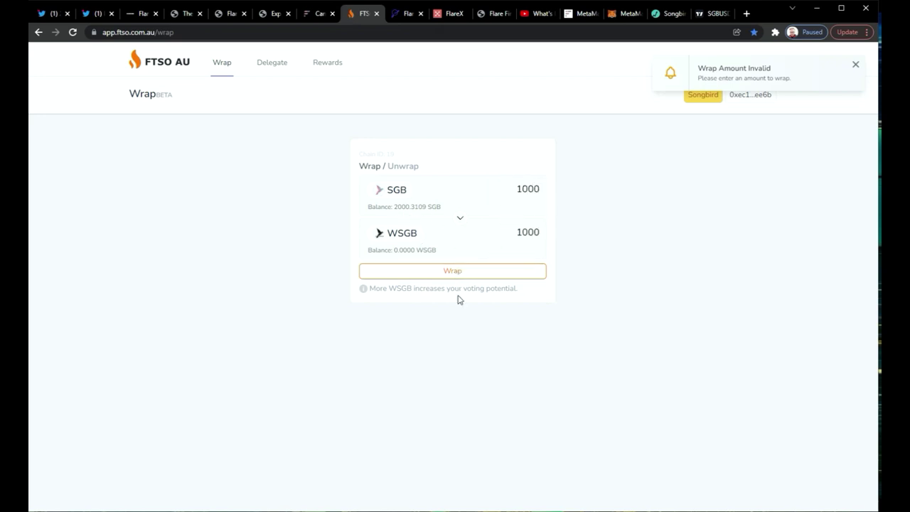
left_click(452, 273)
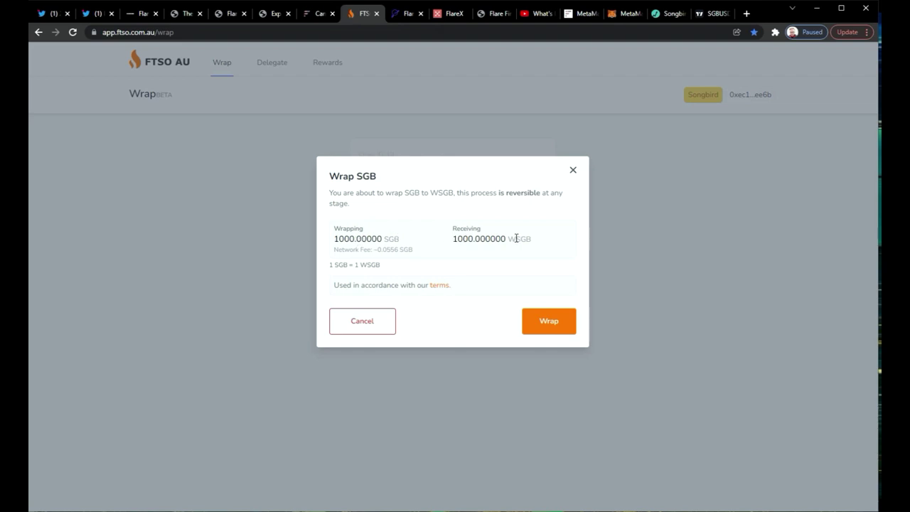
left_click(548, 320)
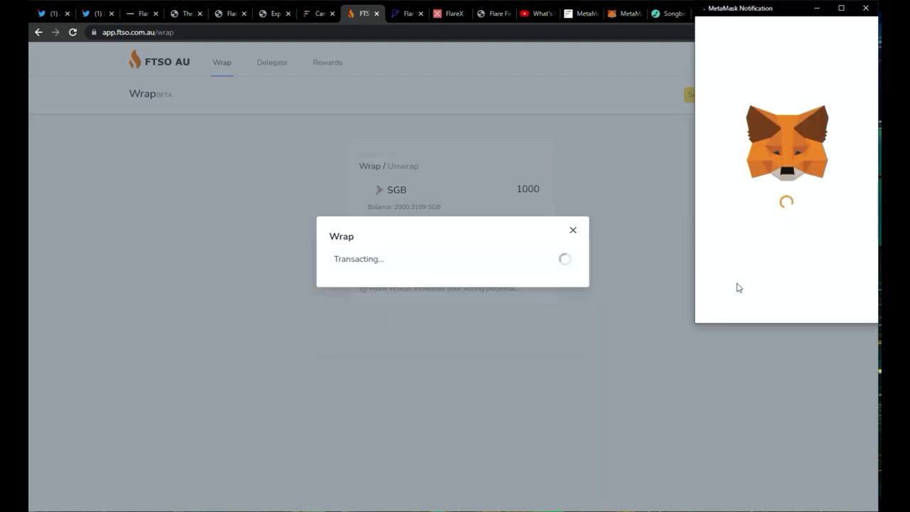
Review the gas fee and total in the MetaMask request, and approve the wrap transaction
scroll(754, 268, "down", 1)
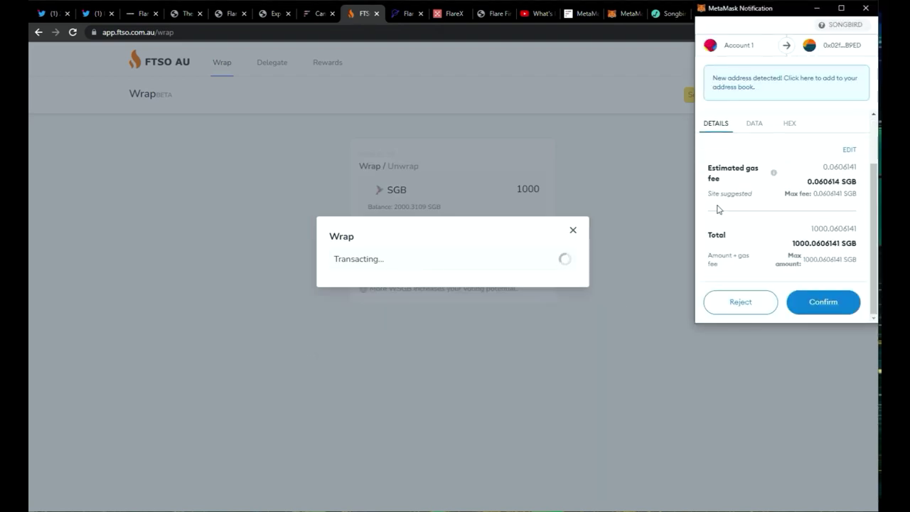
scroll(767, 235, "up", 2)
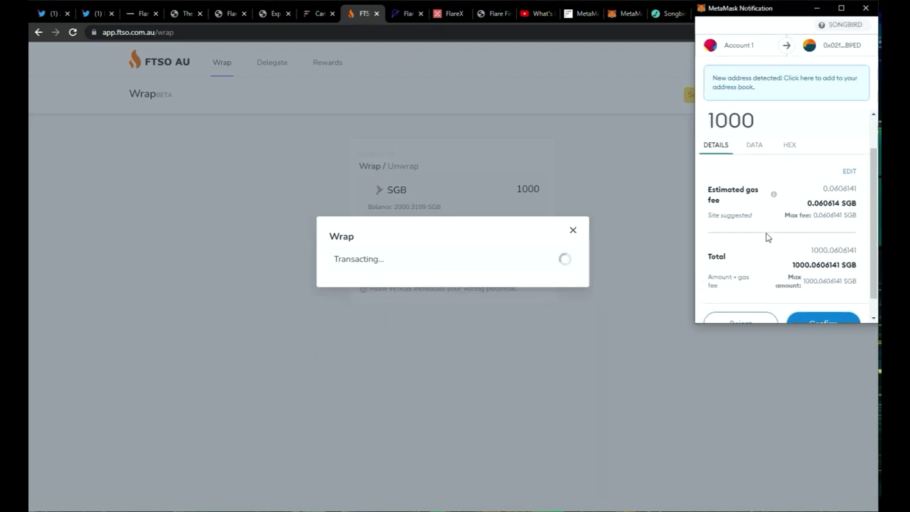
scroll(768, 235, "down", 2)
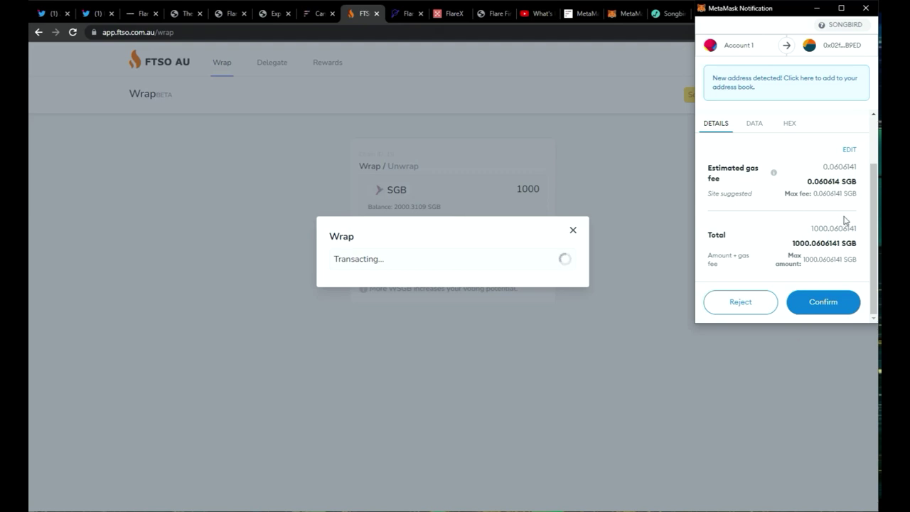
left_click(823, 302)
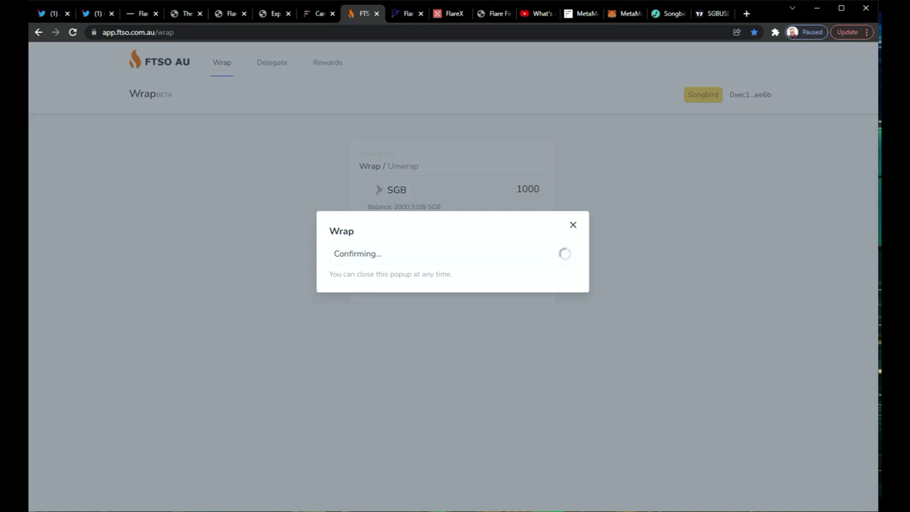
Check the WSGB balance among the MetaMask extension's assets, and close the wallet popup
left_click(775, 32)
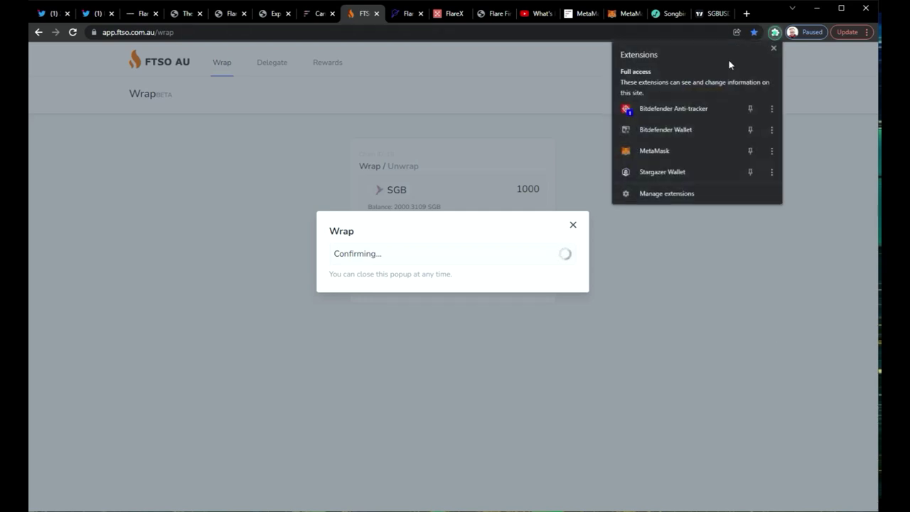
left_click(654, 158)
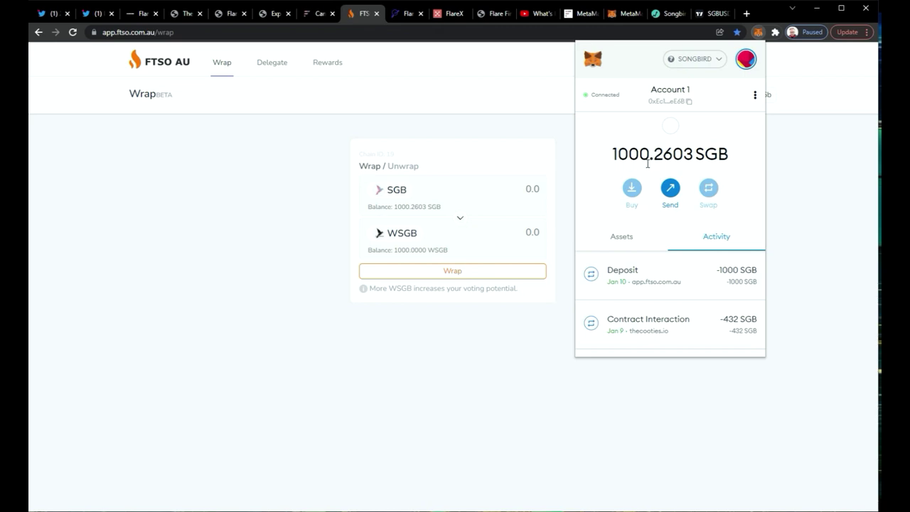
left_click(623, 239)
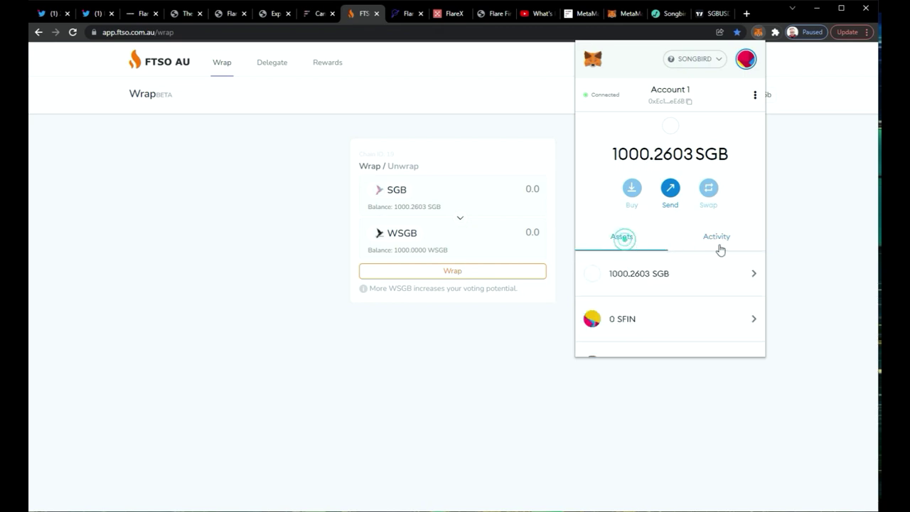
scroll(711, 248, "down", 3)
scroll(726, 249, "down", 1)
scroll(726, 250, "up", 1)
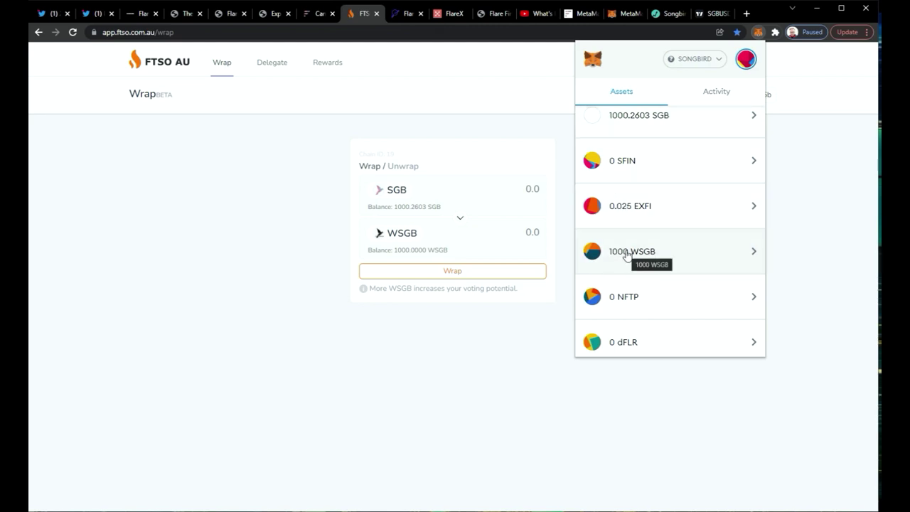
left_click(492, 352)
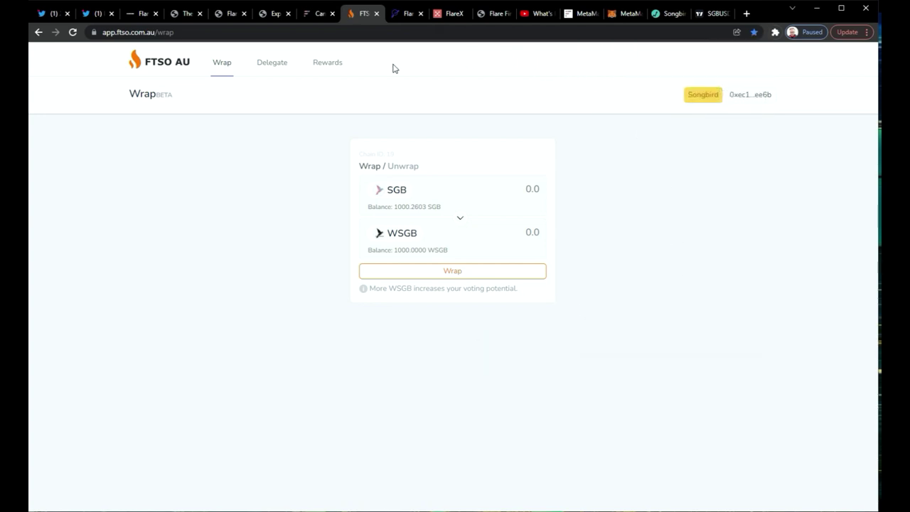
Begin a WSGB delegation on FTSO AU's Delegate page after a glance at the Flaremetrics provider list
left_click(260, 63)
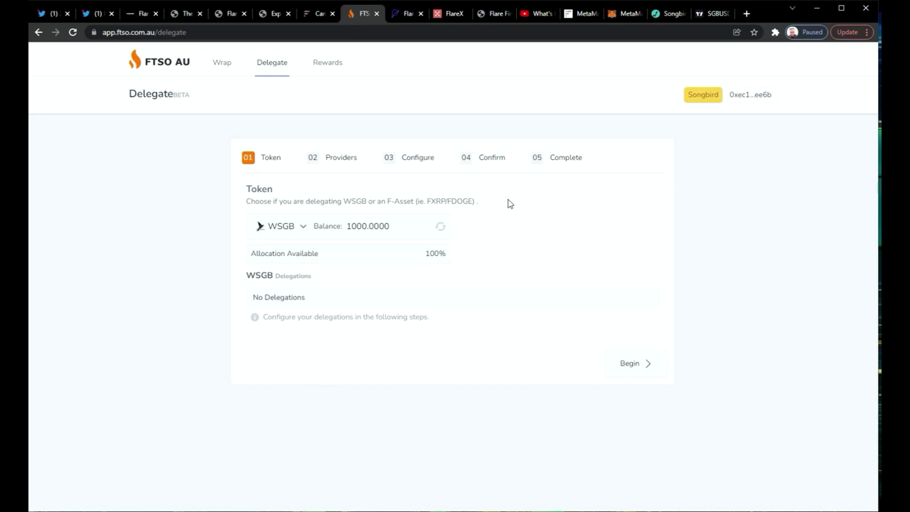
left_click(400, 19)
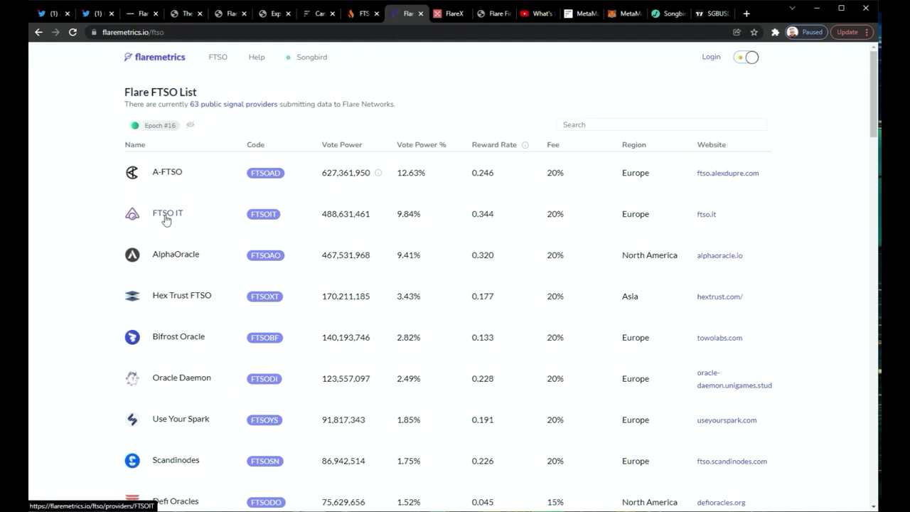
left_click(366, 20)
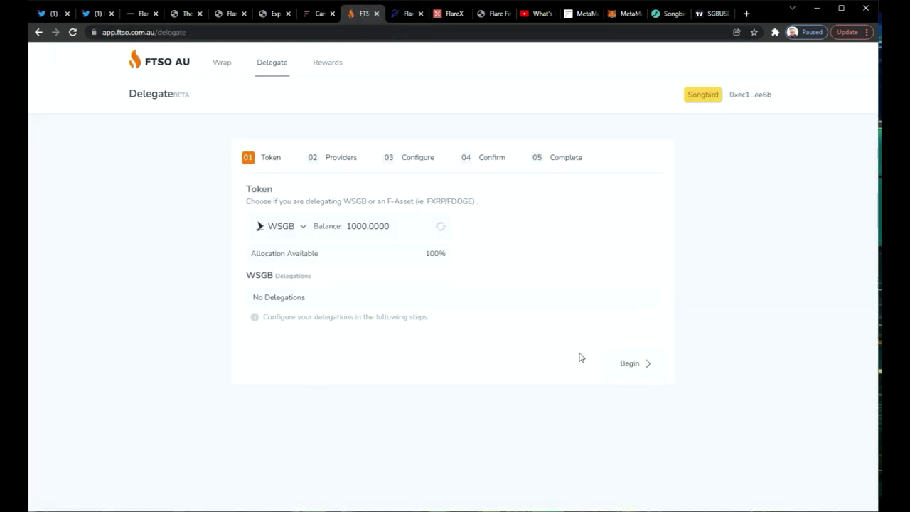
left_click(643, 369)
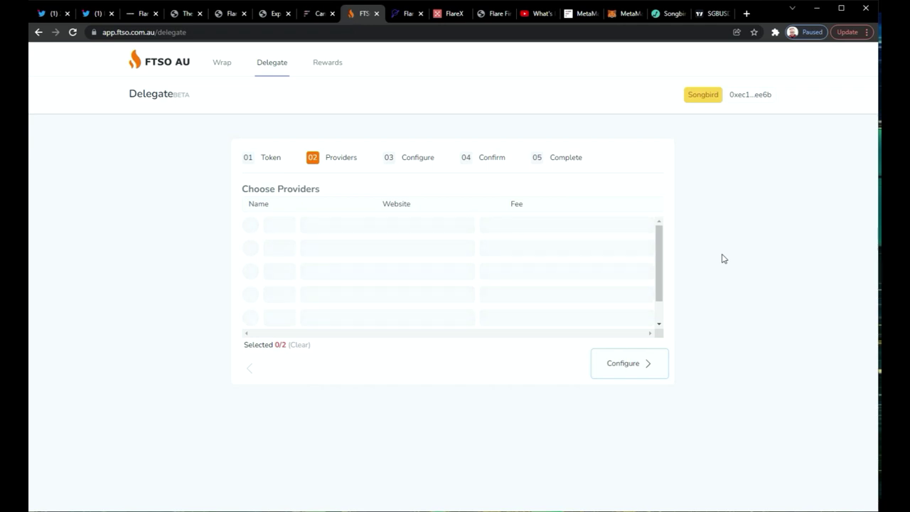
Find FTSO IT in the provider list and select it as the first delegation provider
left_click(407, 14)
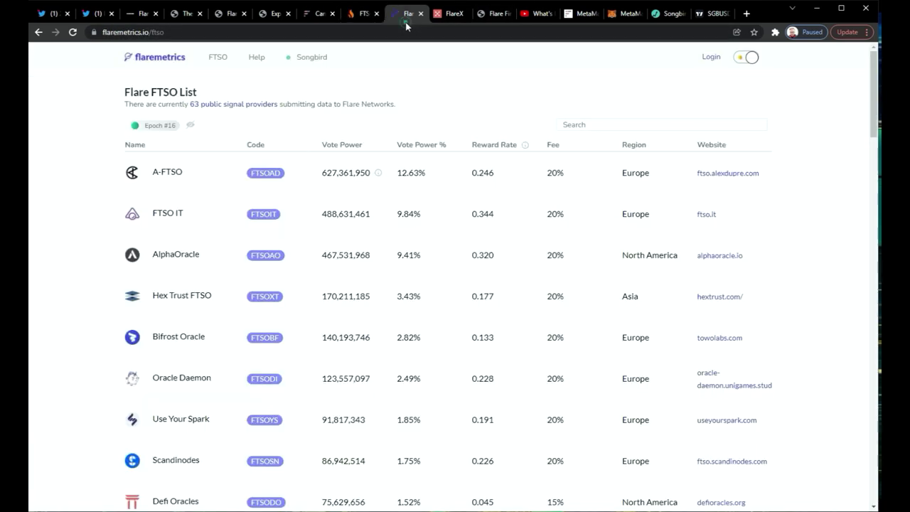
left_click(364, 15)
scroll(308, 234, "down", 3)
scroll(311, 233, "down", 2)
scroll(313, 235, "down", 5)
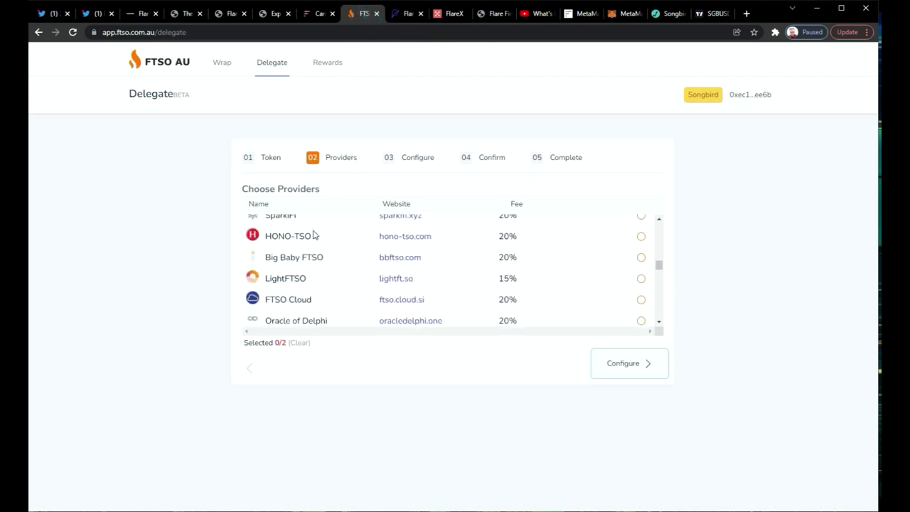
scroll(313, 235, "down", 3)
scroll(313, 234, "up", 4)
scroll(313, 234, "up", 5)
scroll(313, 235, "down", 5)
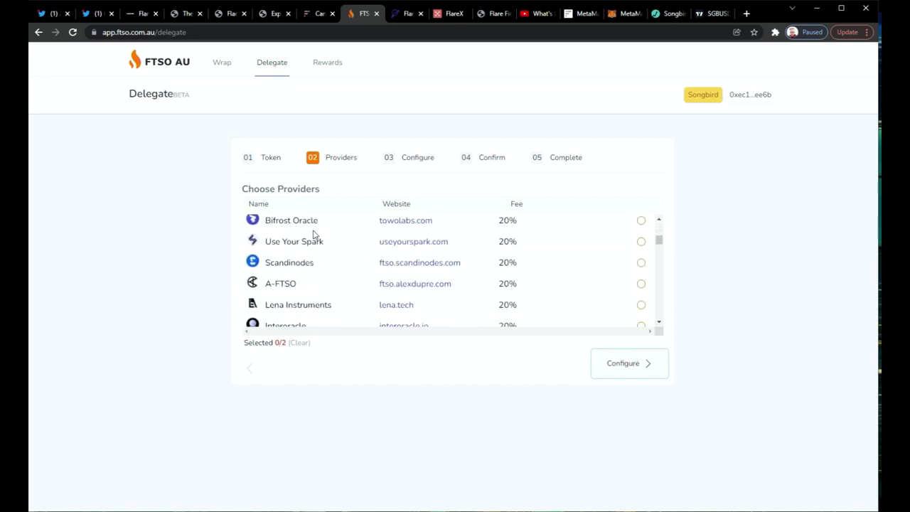
scroll(314, 235, "down", 2)
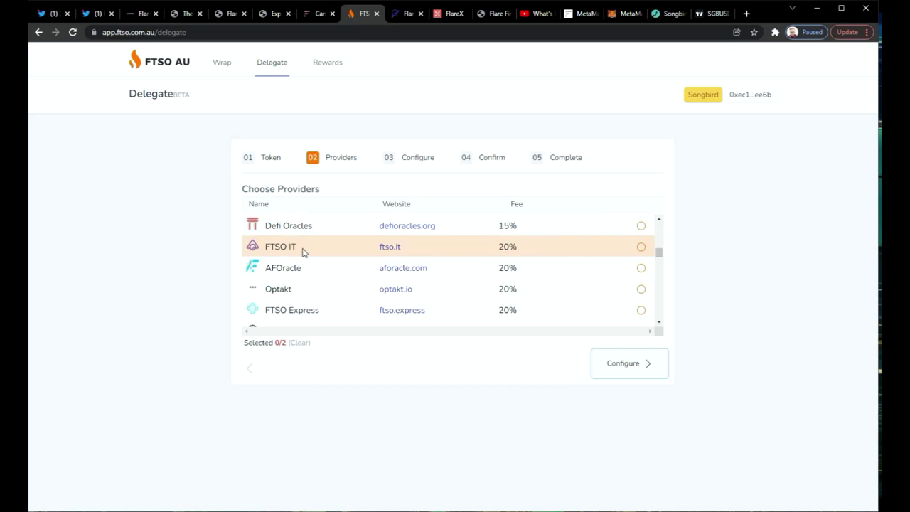
left_click(641, 247)
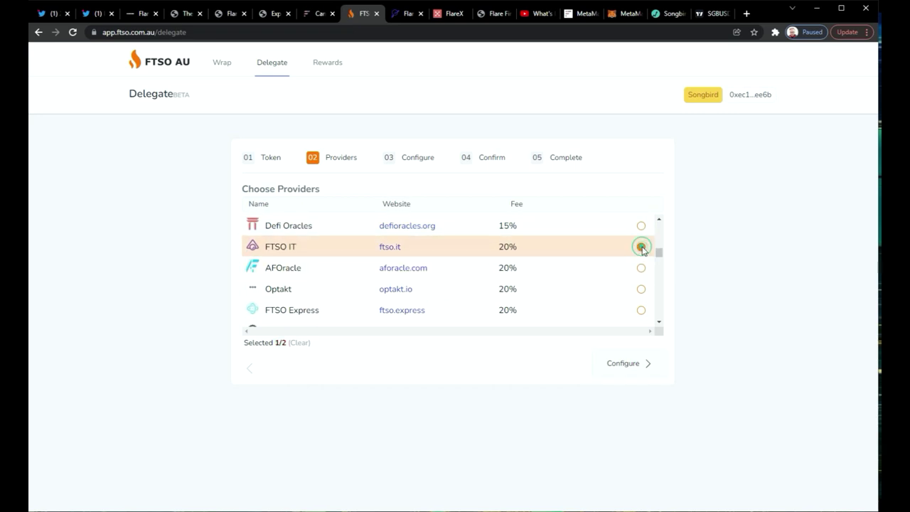
Consult the Flaremetrics ranking again and select AlphaOracle as the second delegation provider
left_click(401, 20)
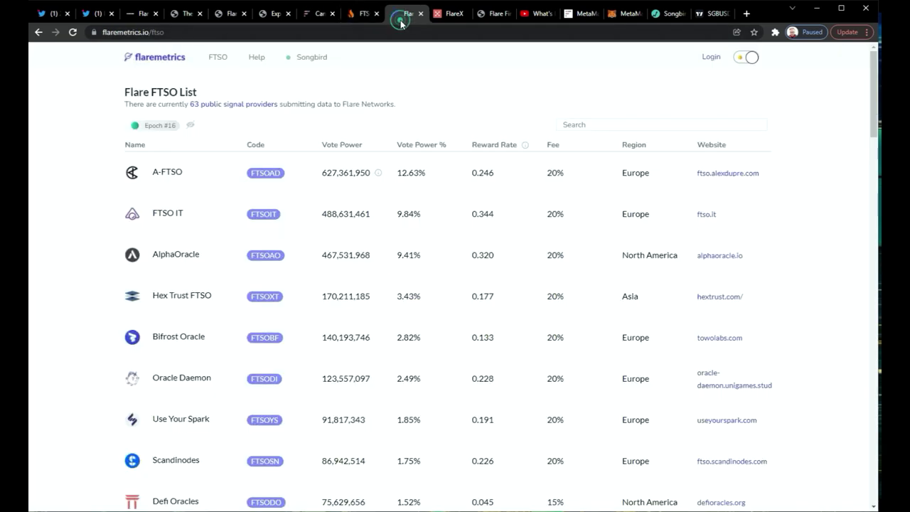
left_click(355, 12)
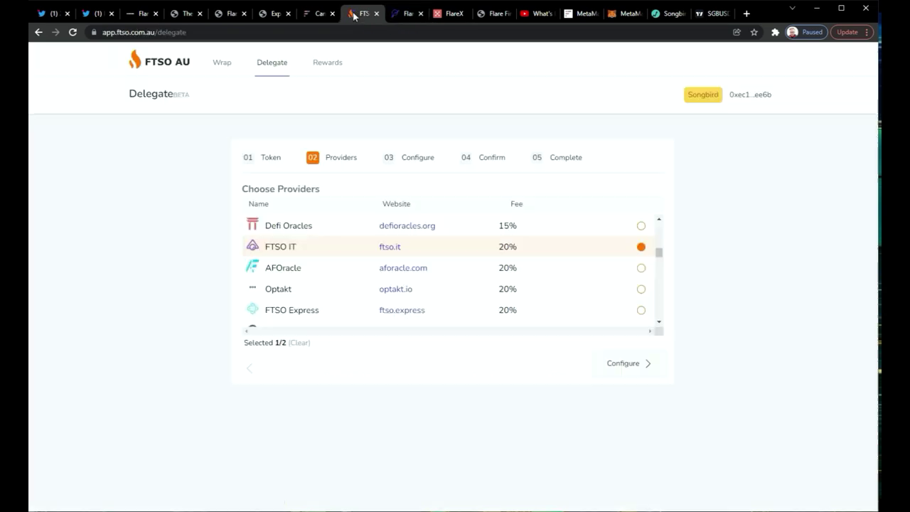
scroll(334, 256, "up", 10)
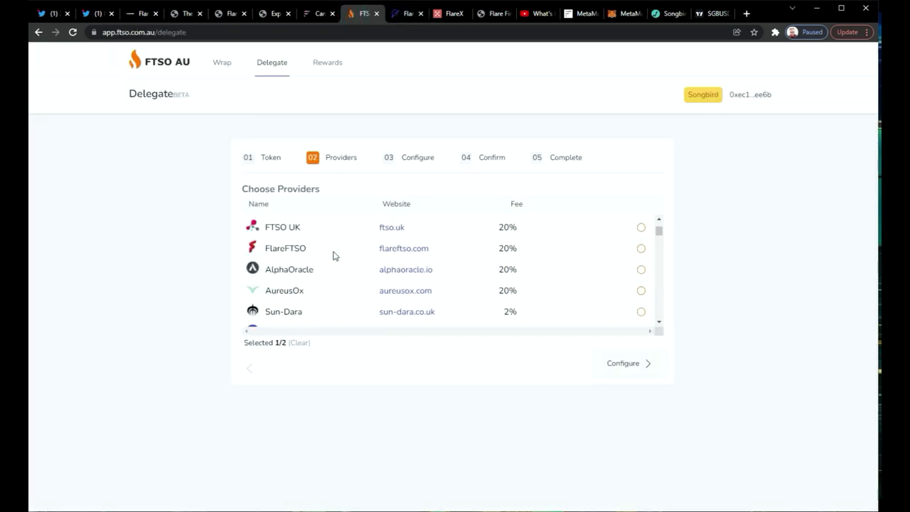
scroll(334, 256, "down", 2)
scroll(602, 291, "up", 2)
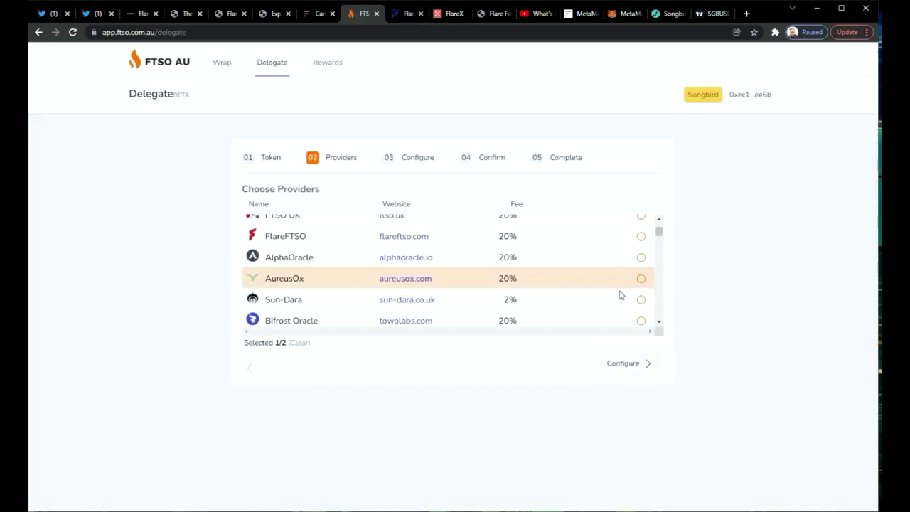
left_click(641, 258)
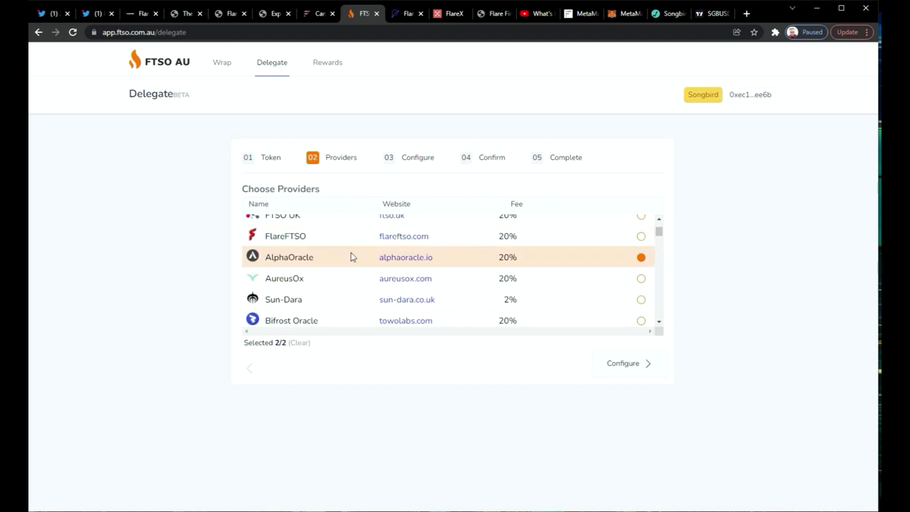
Accept a 50% split each for FTSO IT and AlphaOracle after a glance at the MetaMask wallet, and proceed to confirmation
scroll(401, 283, "up", 1)
scroll(403, 281, "down", 1)
scroll(402, 281, "down", 5)
scroll(402, 280, "up", 6)
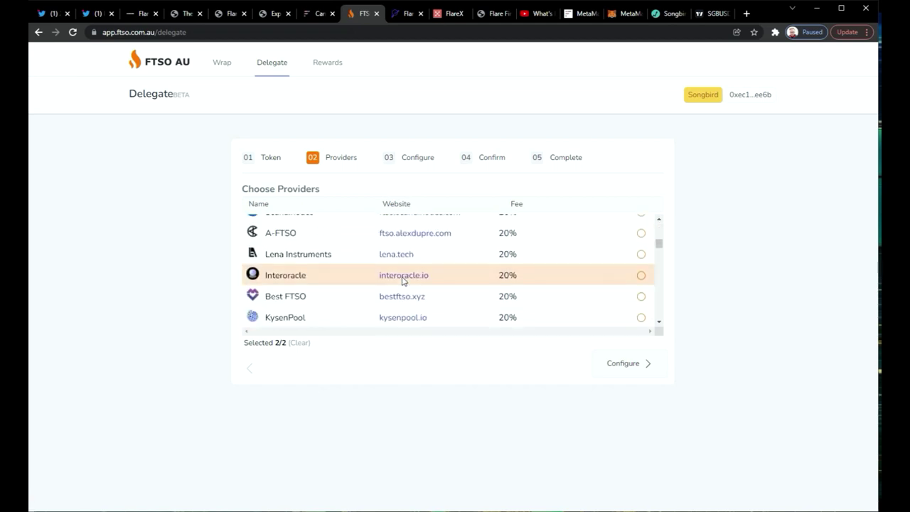
left_click(632, 365)
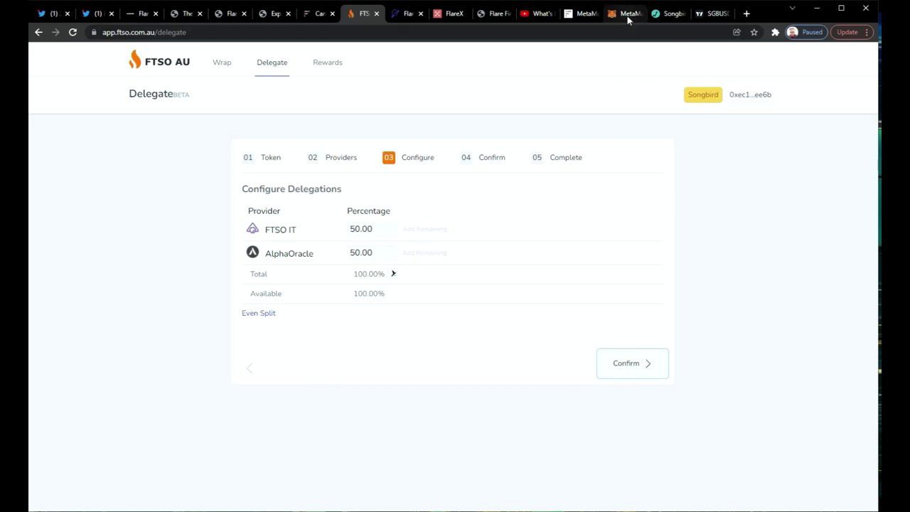
left_click(624, 13)
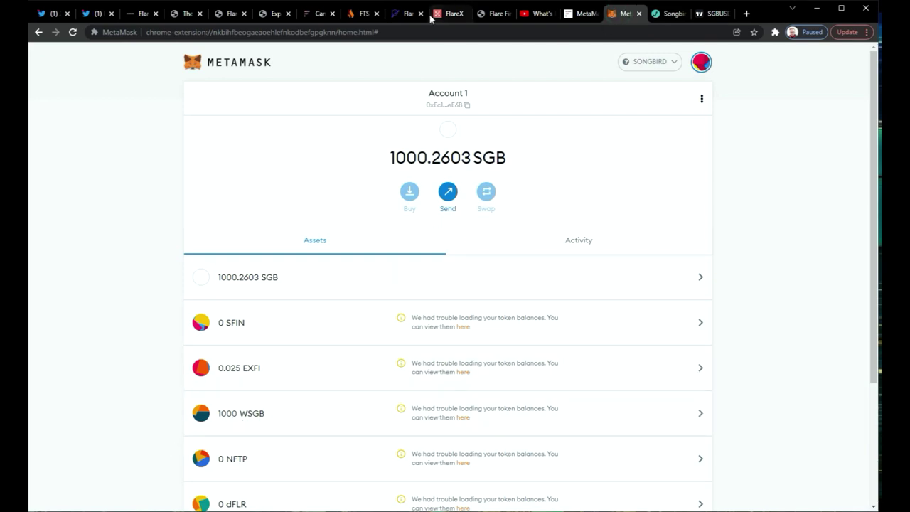
left_click(357, 14)
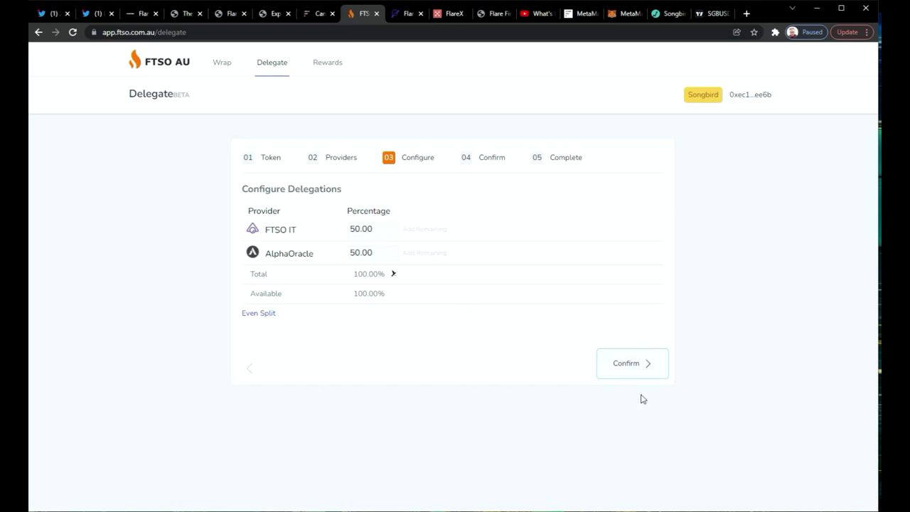
left_click(642, 367)
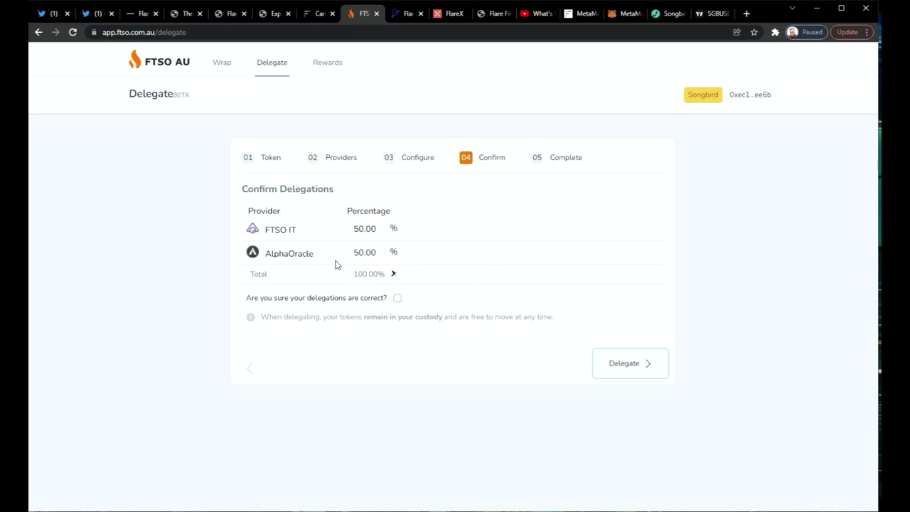
Acknowledge that the delegations are correct, submit them, and approve the FTSO IT transaction in MetaMask
left_click(618, 363)
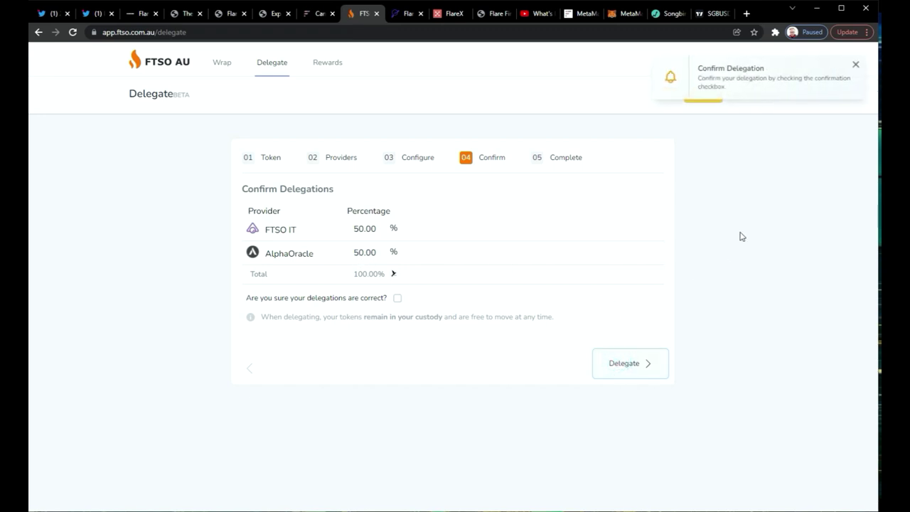
left_click(398, 298)
left_click(629, 363)
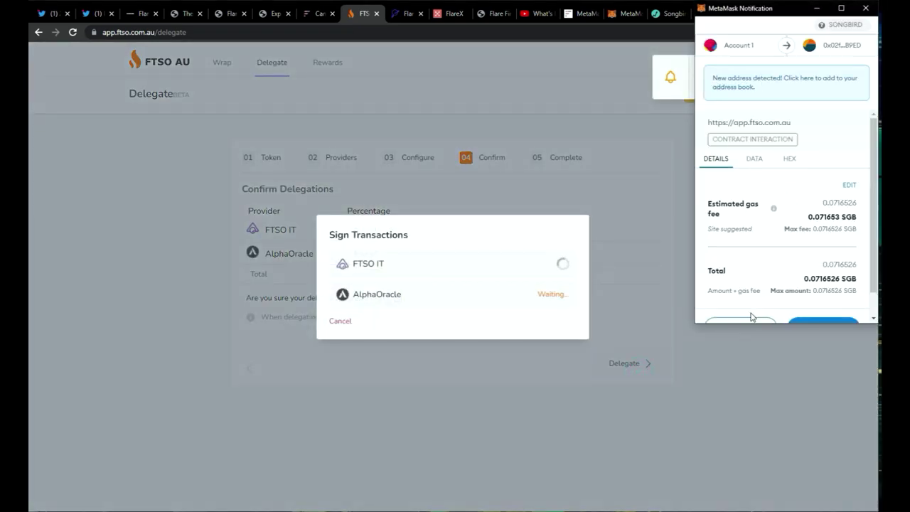
scroll(766, 256, "down", 1)
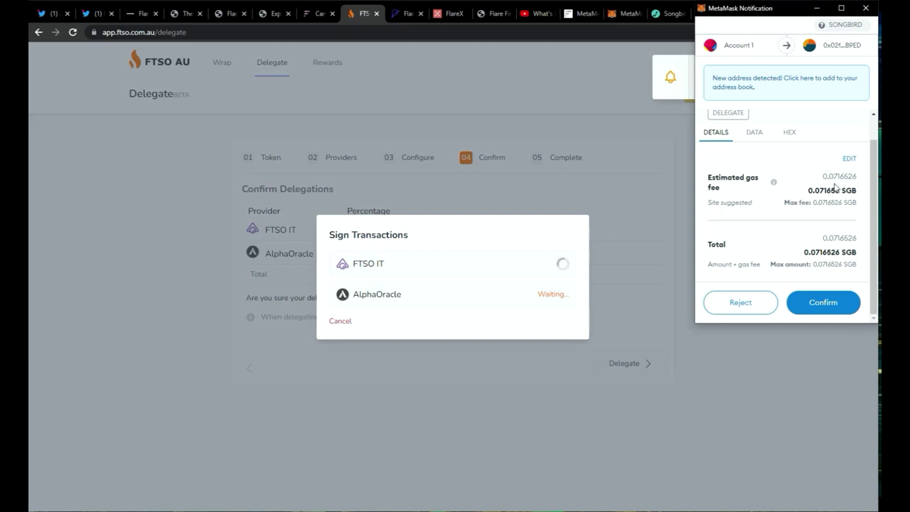
left_click(827, 303)
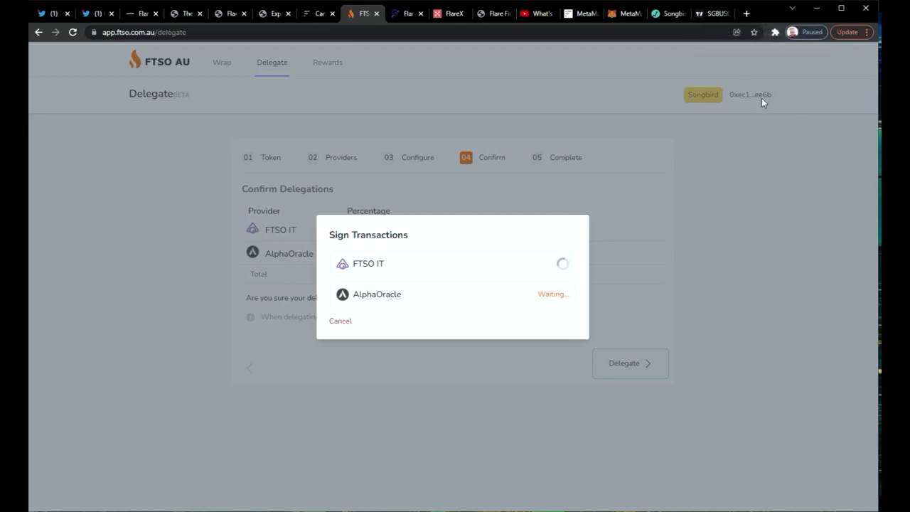
Review the queued and past delegation transactions in the MetaMask extension's activity, and close the wallet popup
left_click(775, 33)
left_click(660, 151)
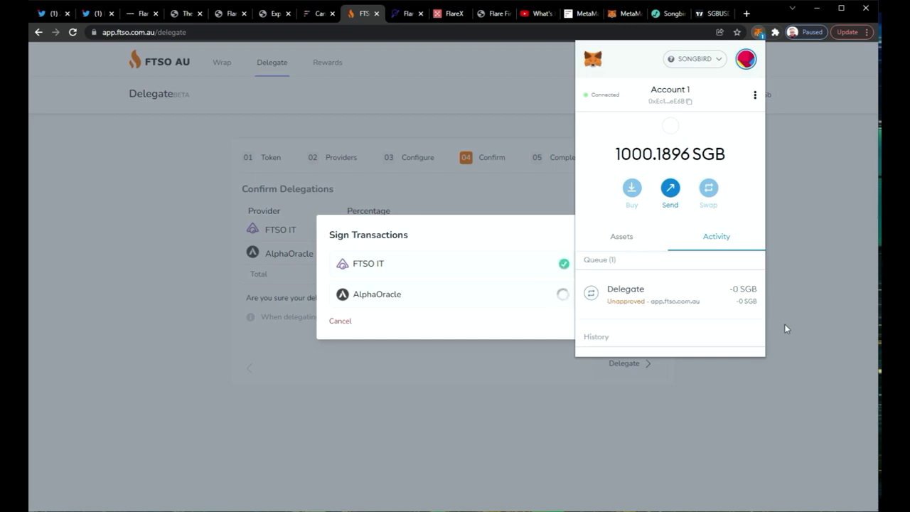
scroll(635, 316, "down", 3)
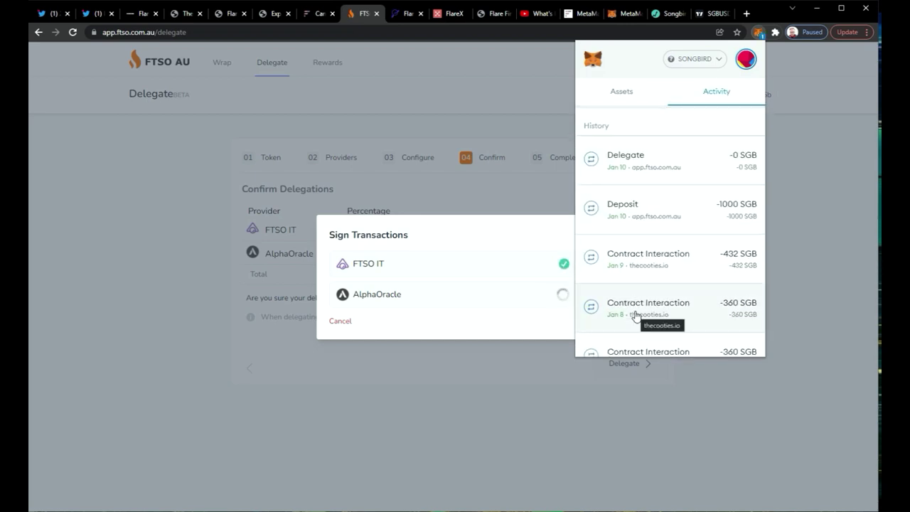
scroll(635, 316, "up", 1)
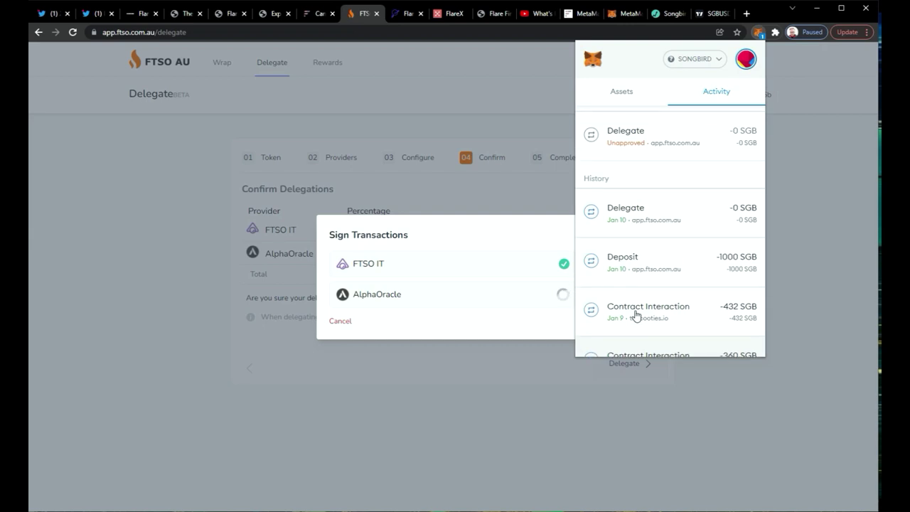
left_click(831, 242)
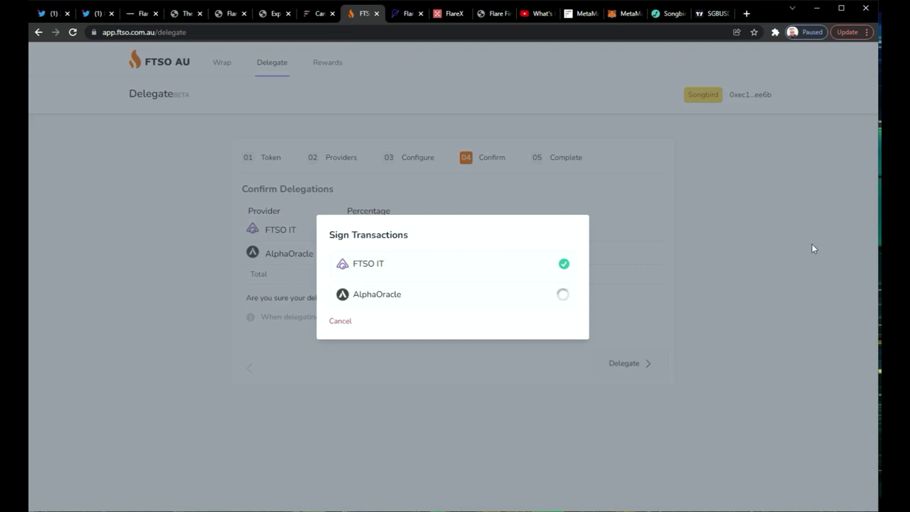
Reopen the MetaMask extension, try to approve the pending AlphaOracle delegation, and close the wallet popup
left_click(775, 32)
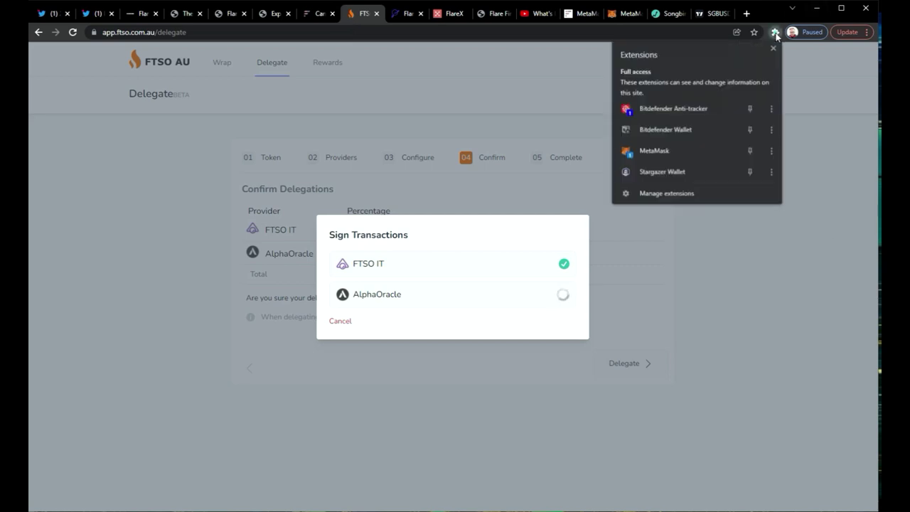
left_click(652, 150)
scroll(698, 271, "down", 1)
left_click(701, 339)
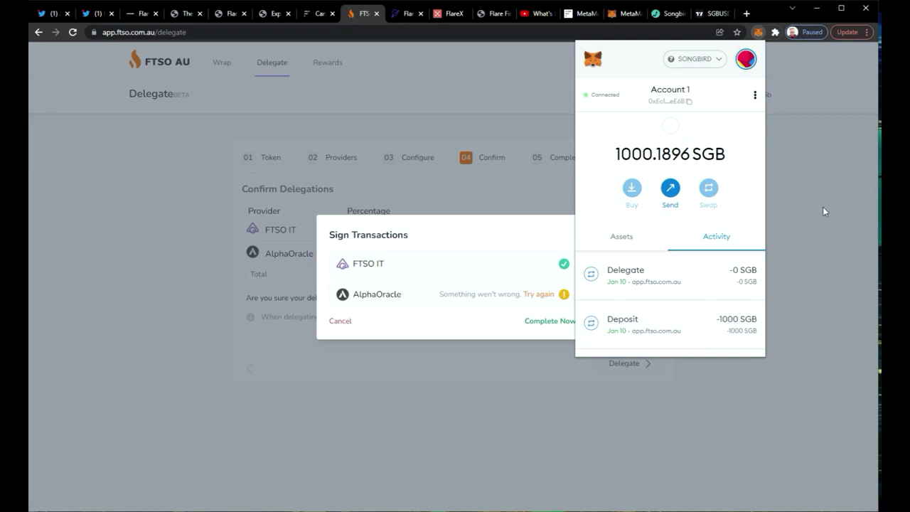
left_click(831, 251)
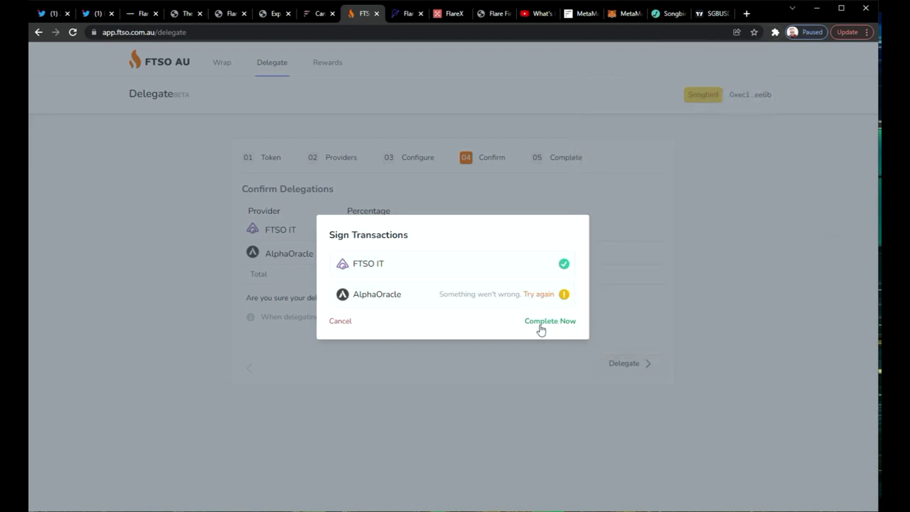
Retry signing the AlphaOracle delegation transaction in MetaMask
left_click(565, 296)
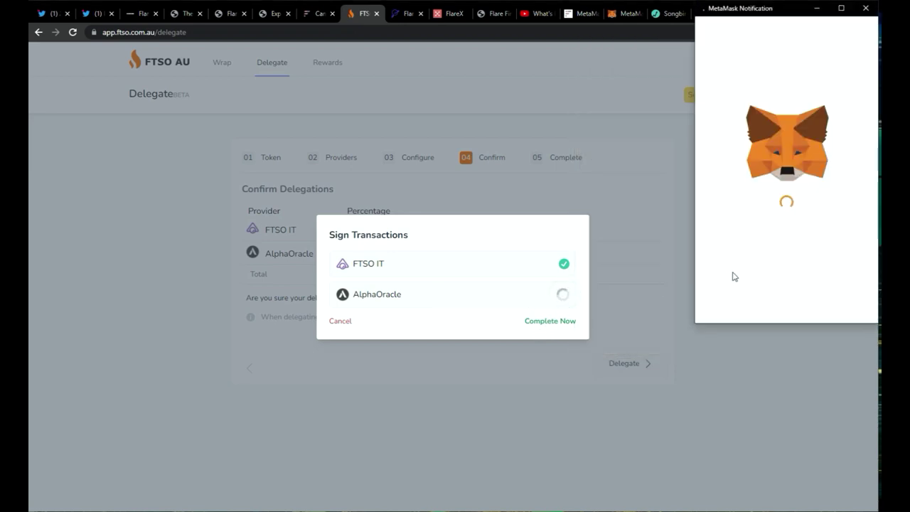
scroll(760, 262, "down", 3)
left_click(830, 307)
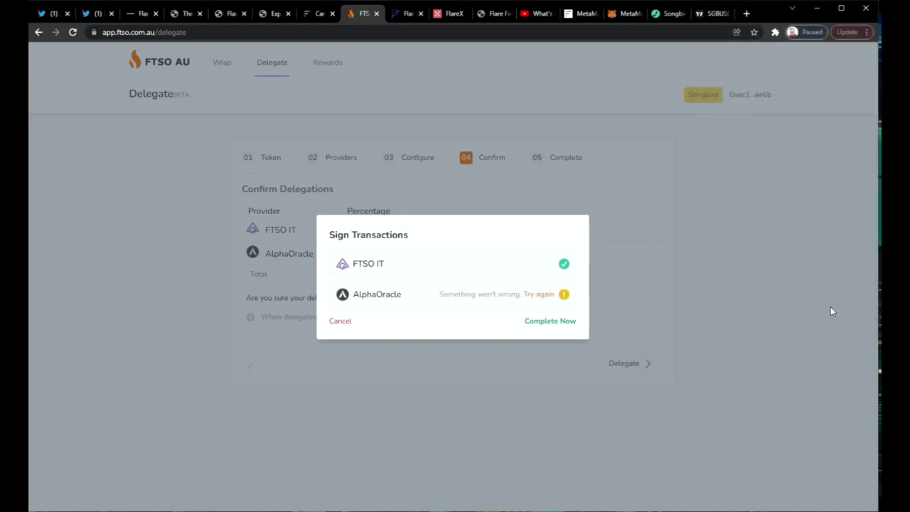
Complete the current delegation with only FTSO IT signed, and begin another WSGB delegation for the remaining allocation
left_click(540, 324)
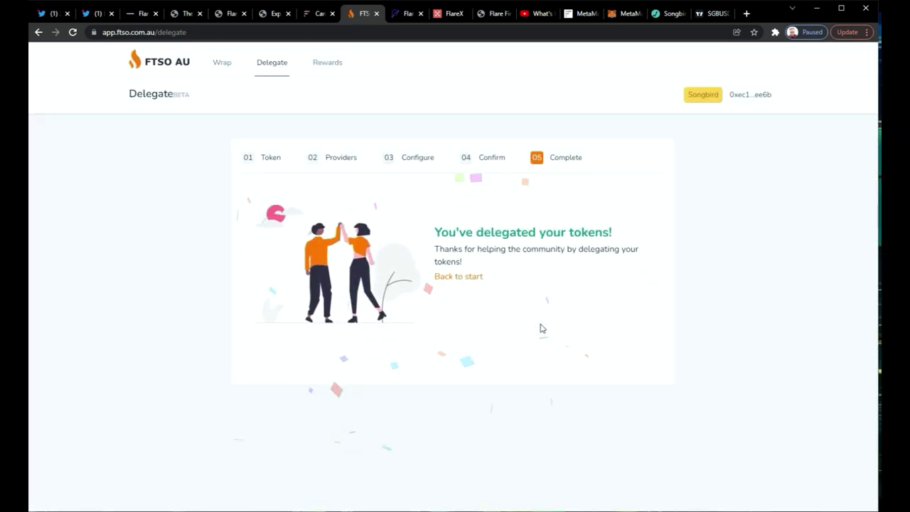
left_click(263, 68)
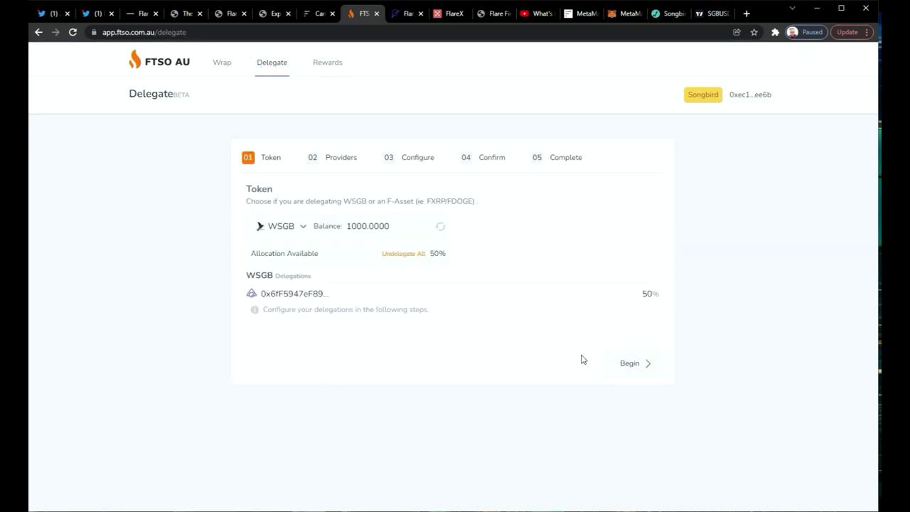
left_click(630, 365)
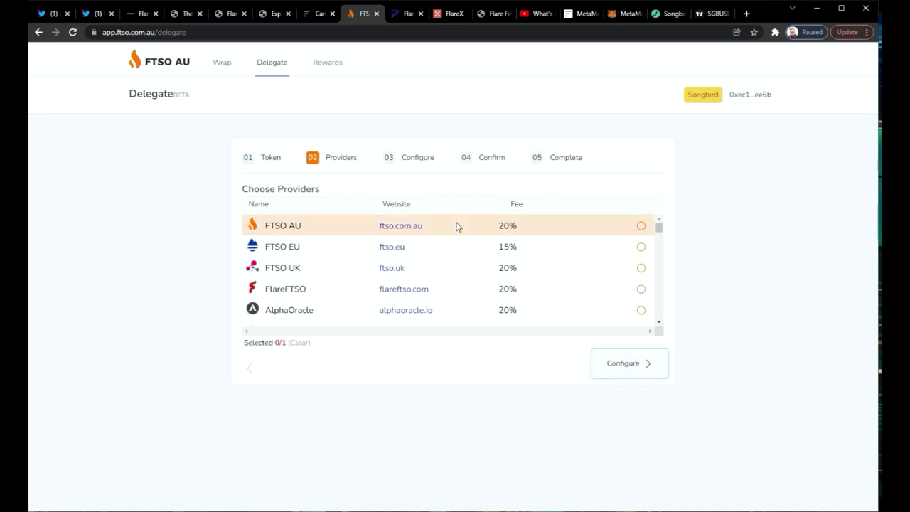
Look through the provider list for a candidate for the remaining delegation
scroll(305, 270, "down", 2)
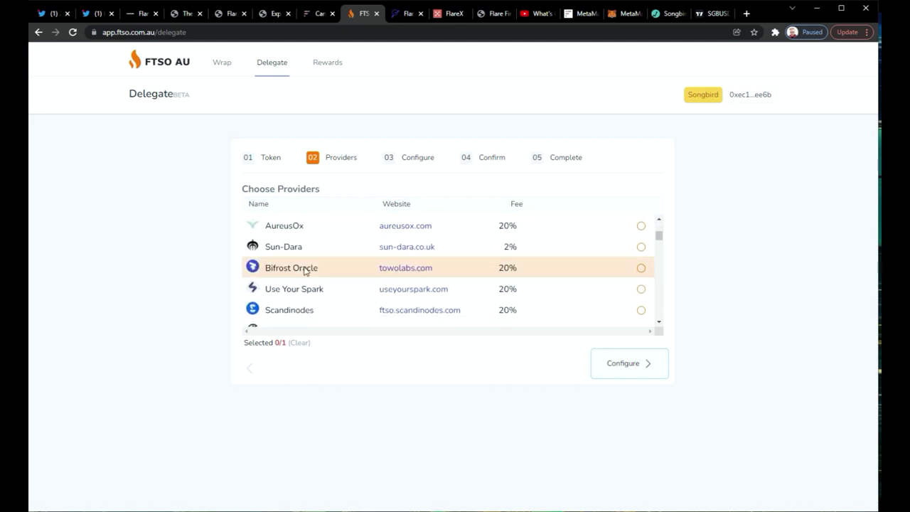
scroll(304, 271, "up", 1)
scroll(308, 267, "down", 10)
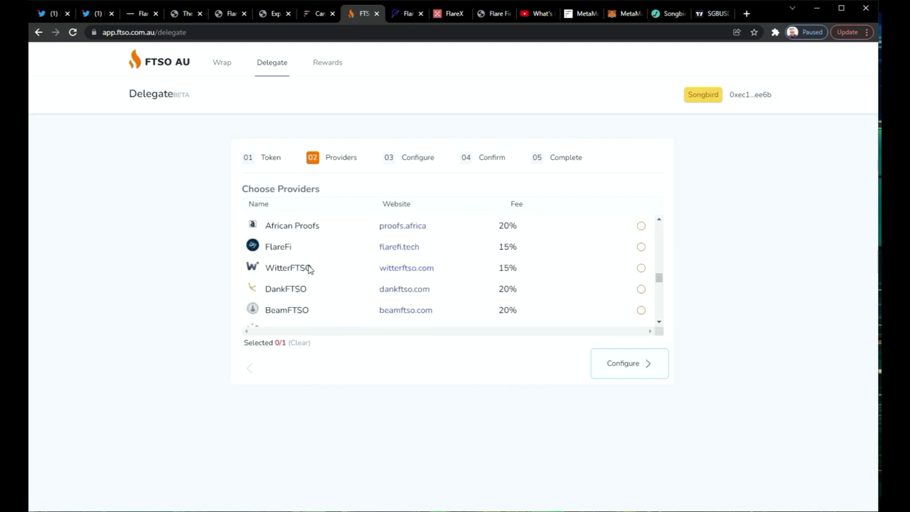
scroll(308, 269, "up", 12)
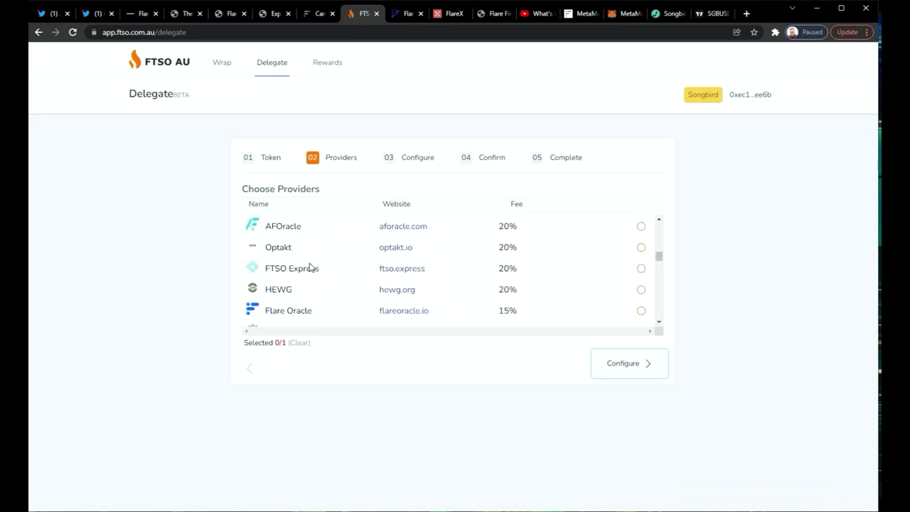
scroll(299, 258, "up", 3)
scroll(297, 257, "down", 2)
scroll(297, 258, "up", 1)
scroll(297, 257, "down", 2)
scroll(297, 257, "up", 3)
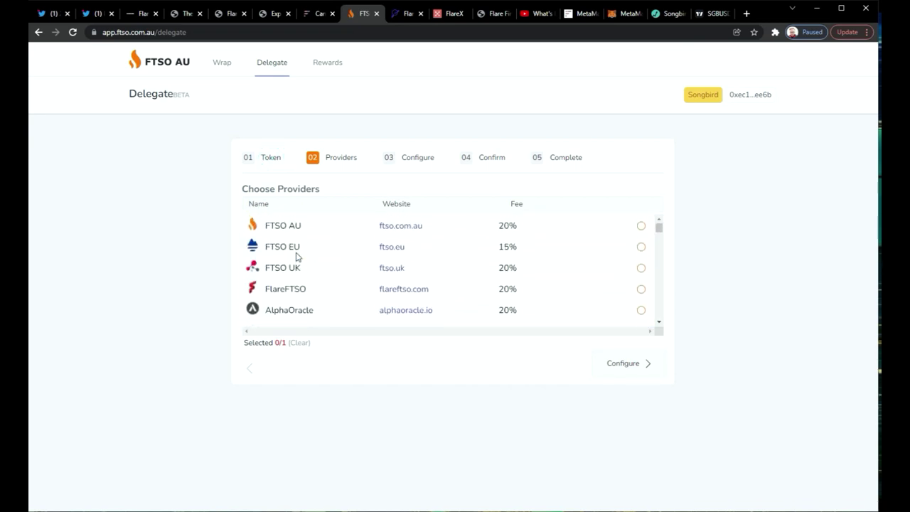
scroll(298, 256, "down", 3)
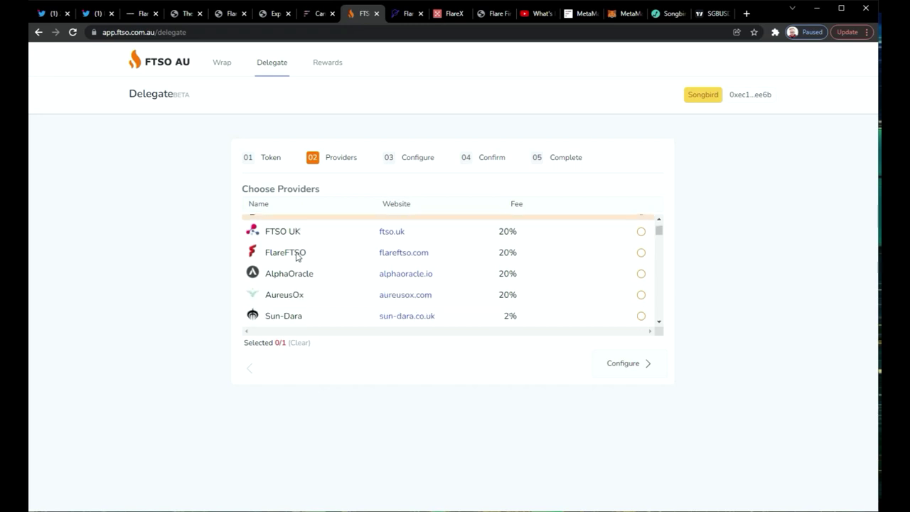
Consult the Flaremetrics ranking, select AlphaOracle as the single remaining provider, and proceed to configuring its percentage
left_click(401, 14)
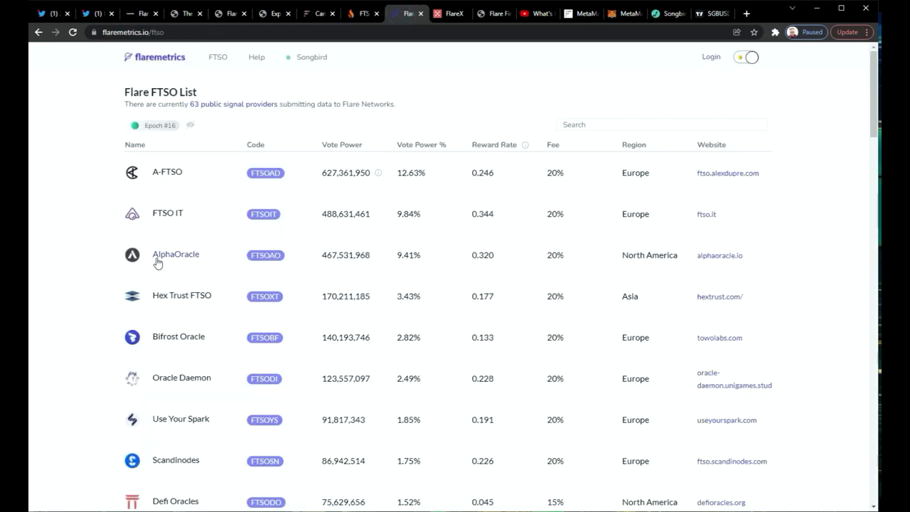
left_click(363, 13)
scroll(306, 264, "down", 3)
scroll(307, 265, "down", 3)
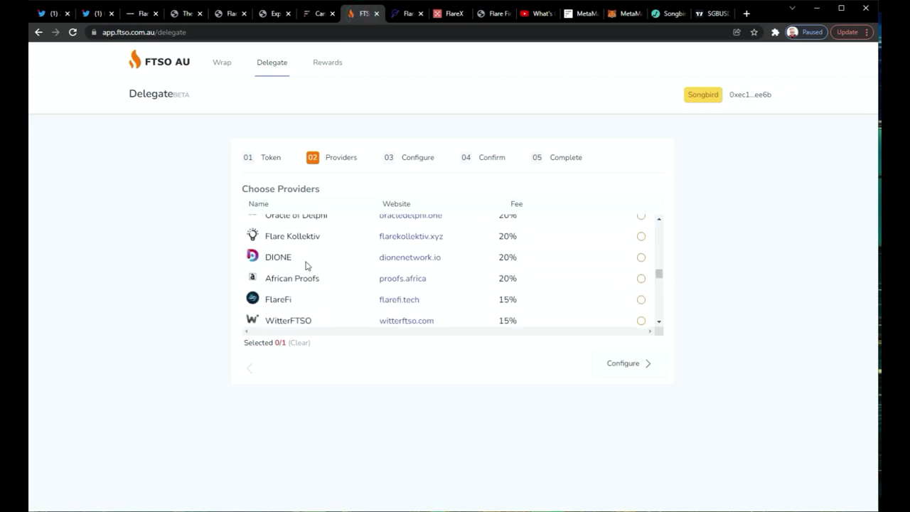
scroll(305, 265, "down", 2)
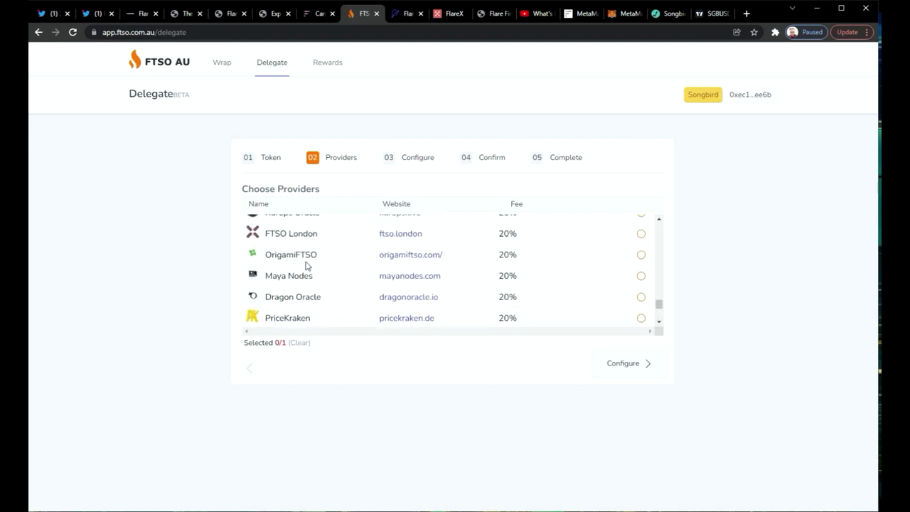
scroll(306, 266, "up", 5)
scroll(306, 265, "up", 1)
scroll(306, 266, "up", 3)
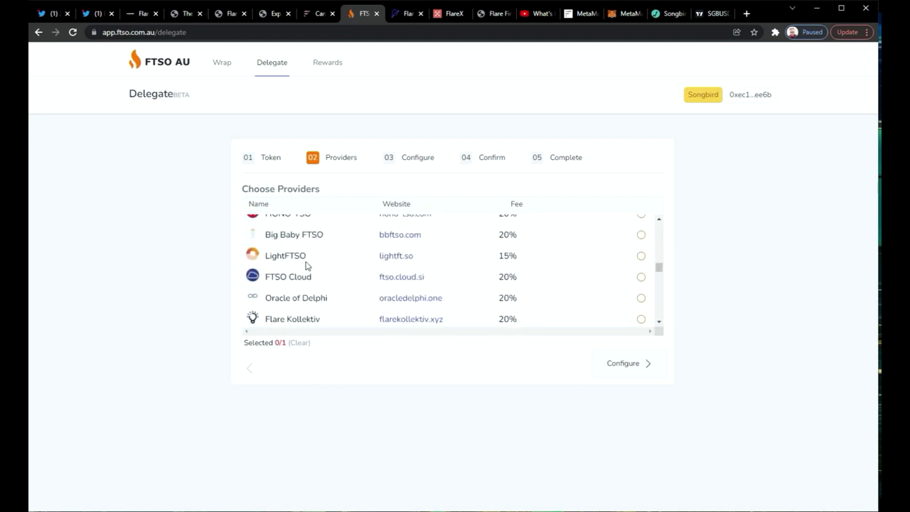
scroll(305, 265, "up", 4)
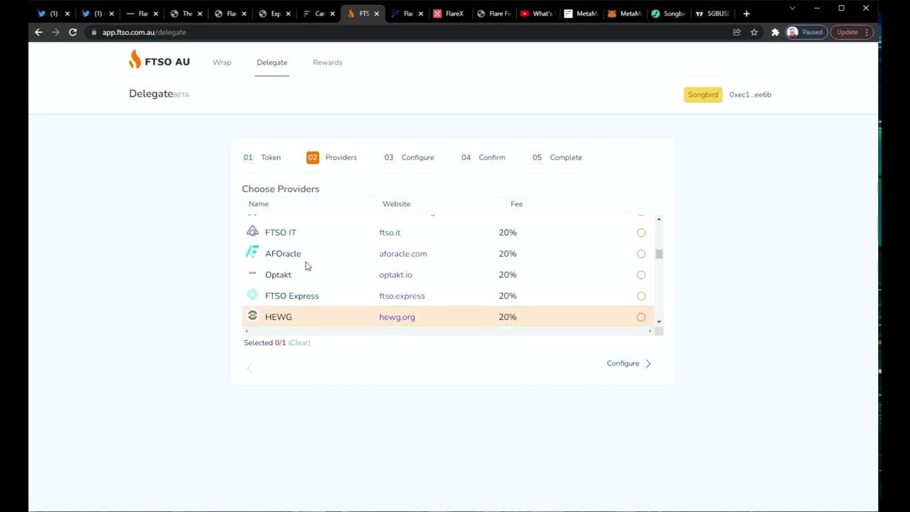
scroll(305, 265, "up", 1)
scroll(306, 266, "up", 2)
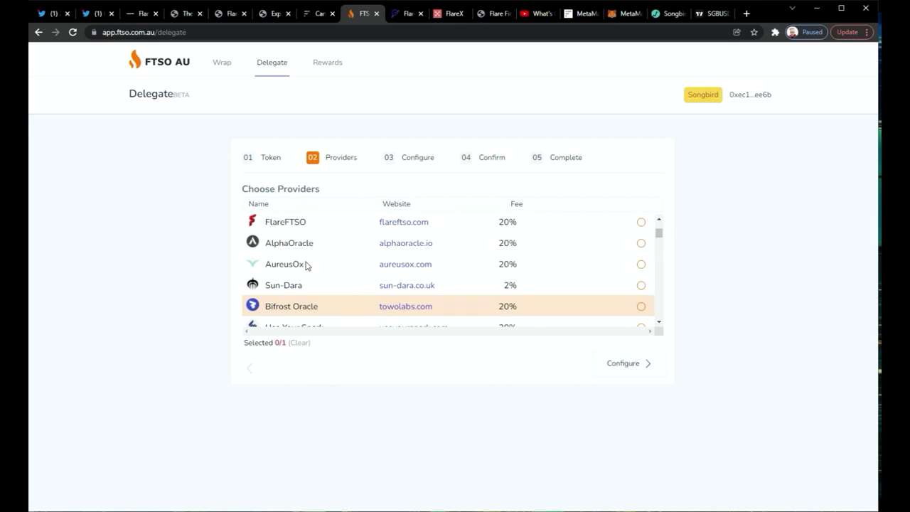
scroll(306, 265, "up", 2)
scroll(310, 262, "down", 1)
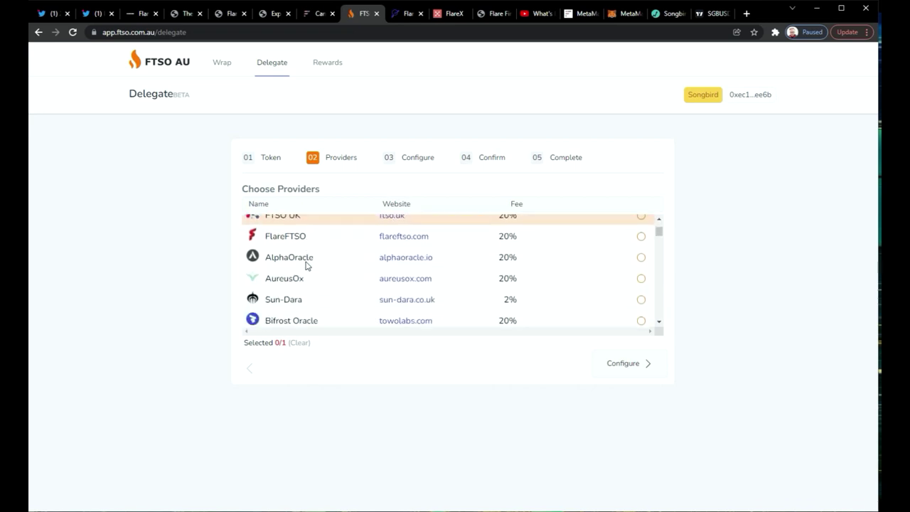
left_click(312, 259)
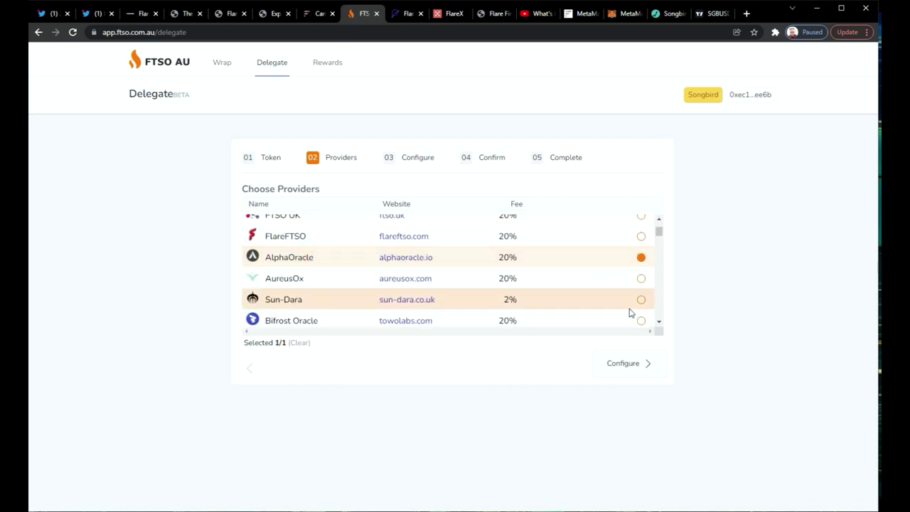
left_click(616, 366)
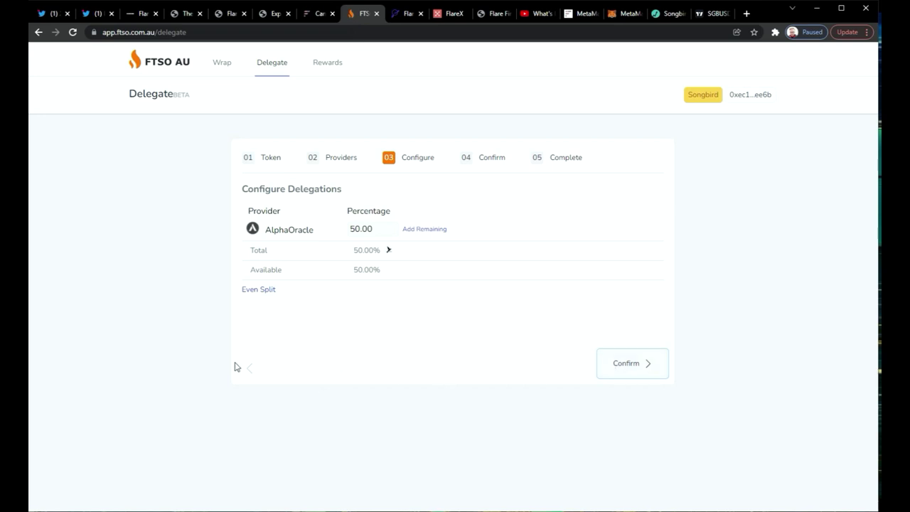
Confirm the 50% AlphaOracle delegation as correct, submit it, and approve the transaction in MetaMask
left_click(636, 374)
left_click(637, 374)
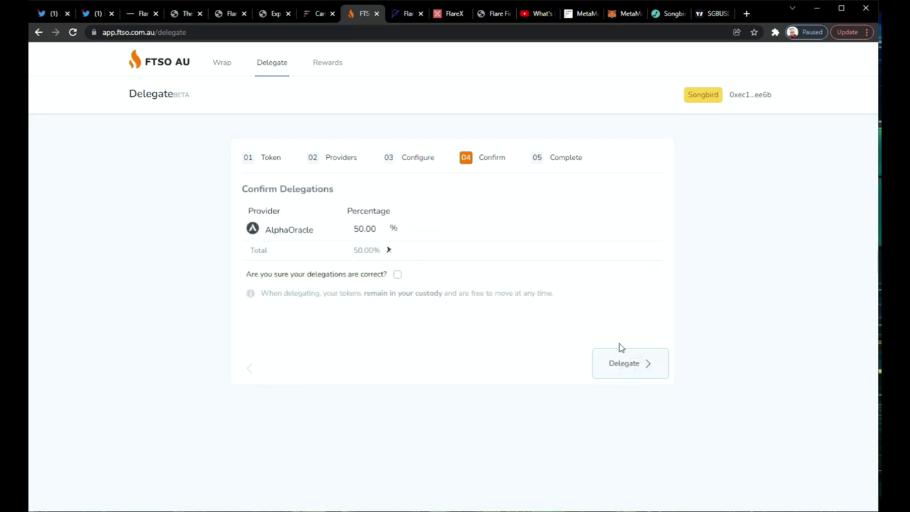
left_click(398, 274)
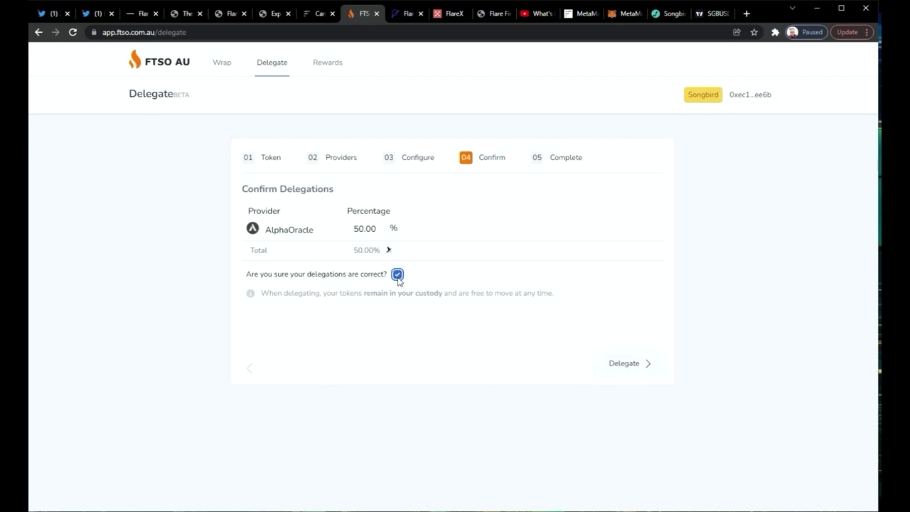
left_click(626, 375)
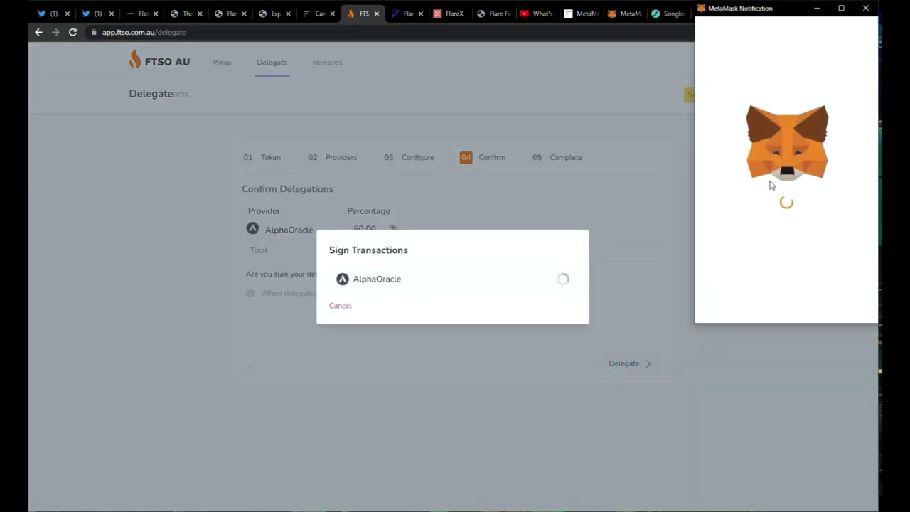
scroll(761, 235, "down", 1)
left_click(825, 303)
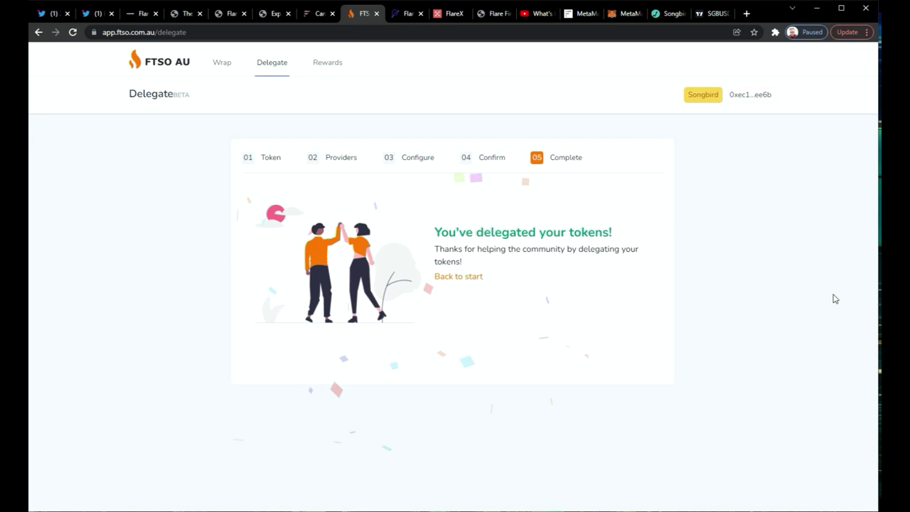
Review the current WSGB delegations, the current and previous epoch rewards, and the account's activity in MetaMask
left_click(270, 68)
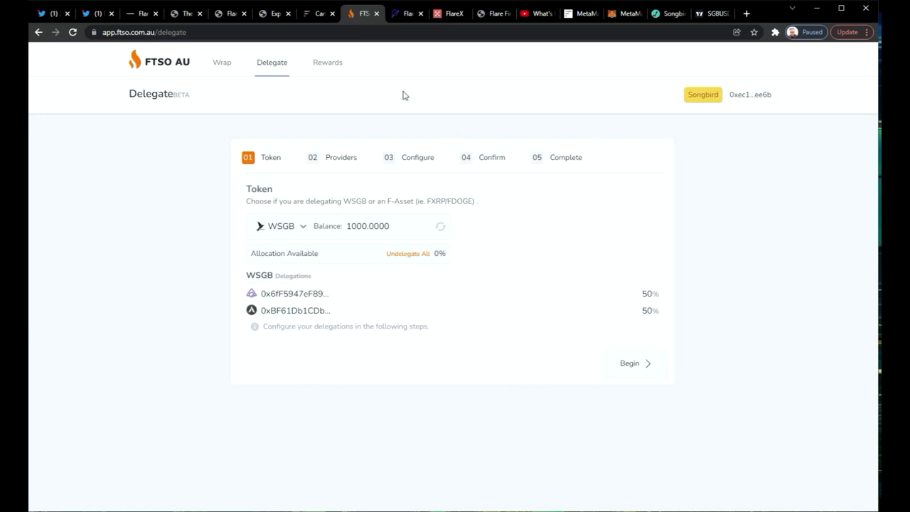
left_click(330, 65)
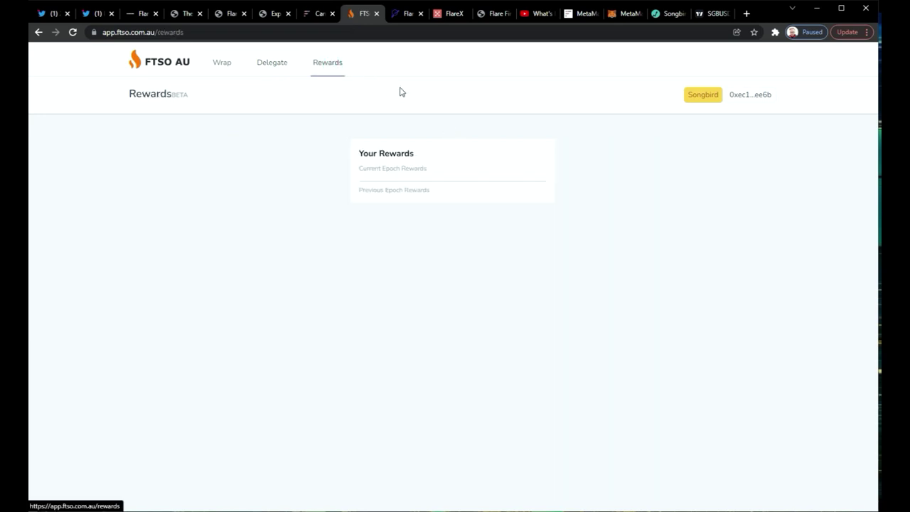
left_click(280, 69)
left_click(326, 65)
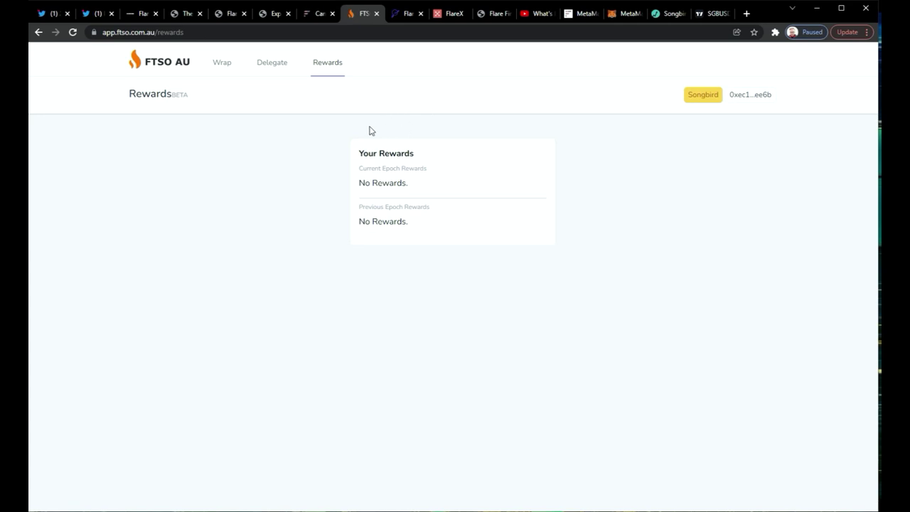
left_click(775, 33)
left_click(657, 153)
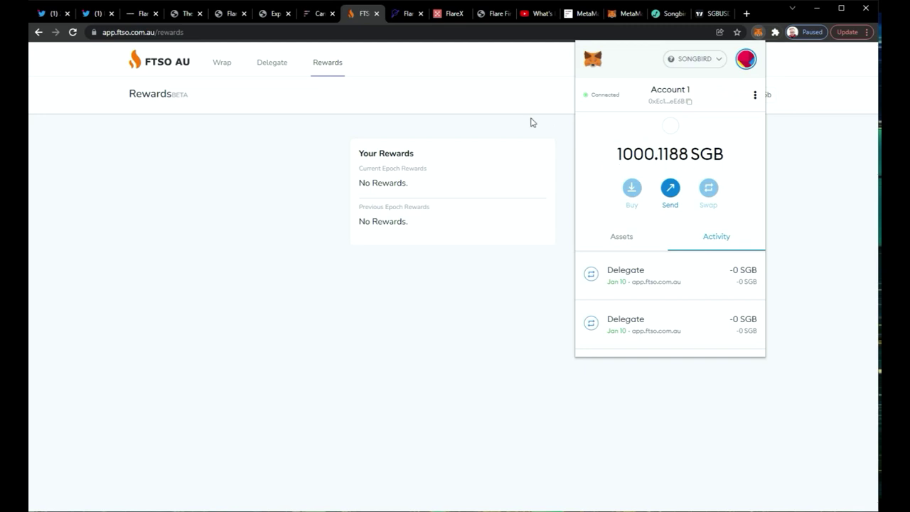
Switch to FlareX and connect Account 1 from MetaMask, reloading the page to bring up the connection request
left_click(447, 15)
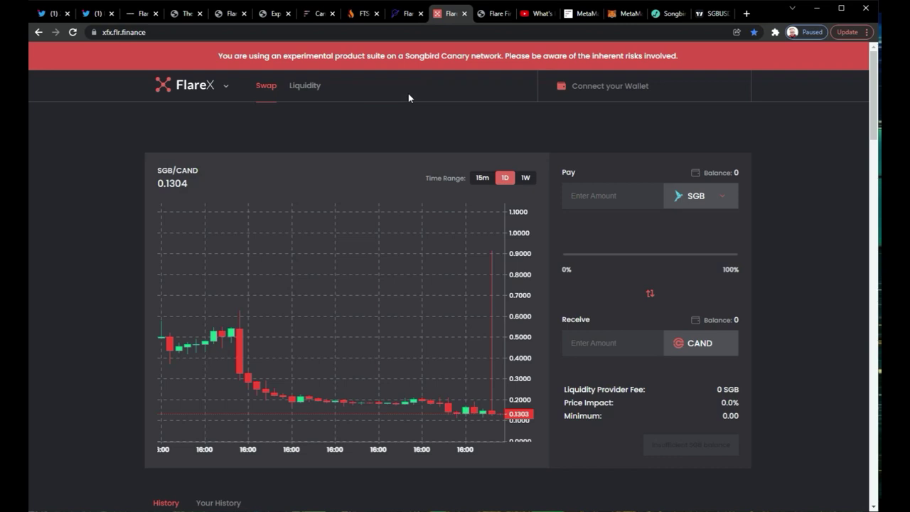
left_click(175, 86)
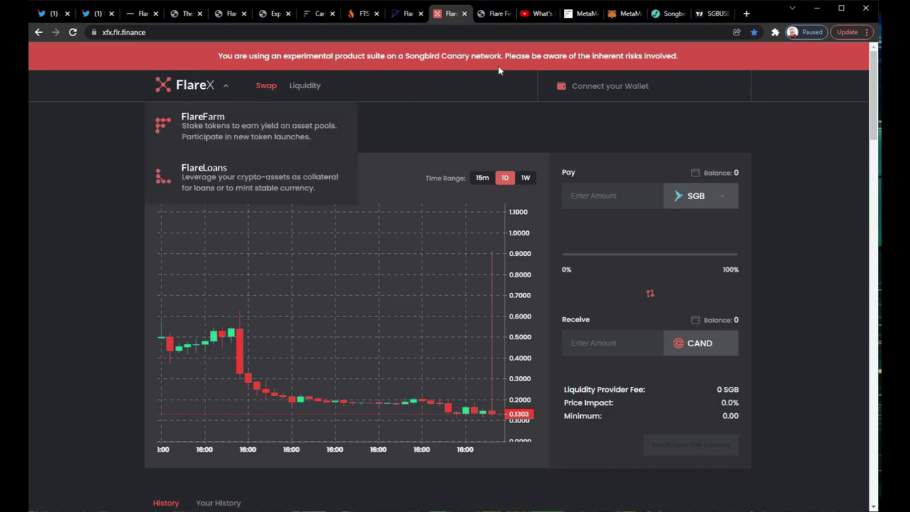
left_click(612, 87)
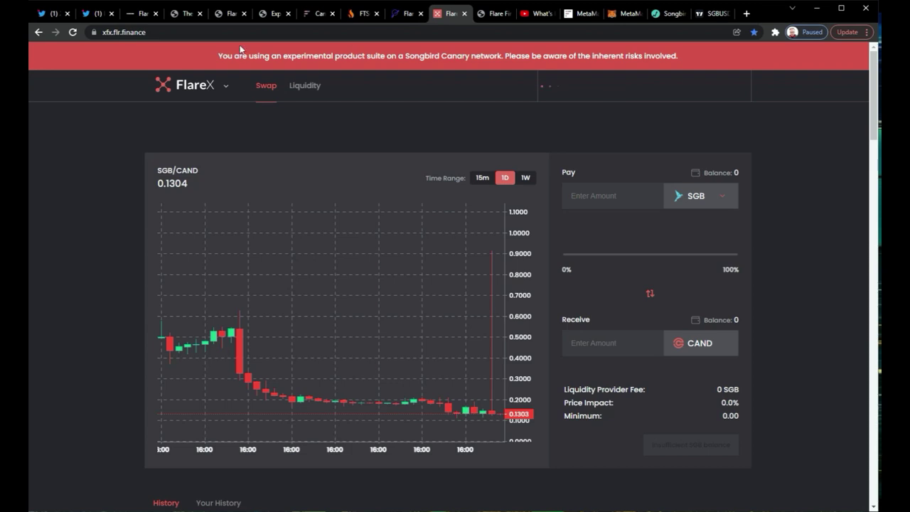
left_click(74, 32)
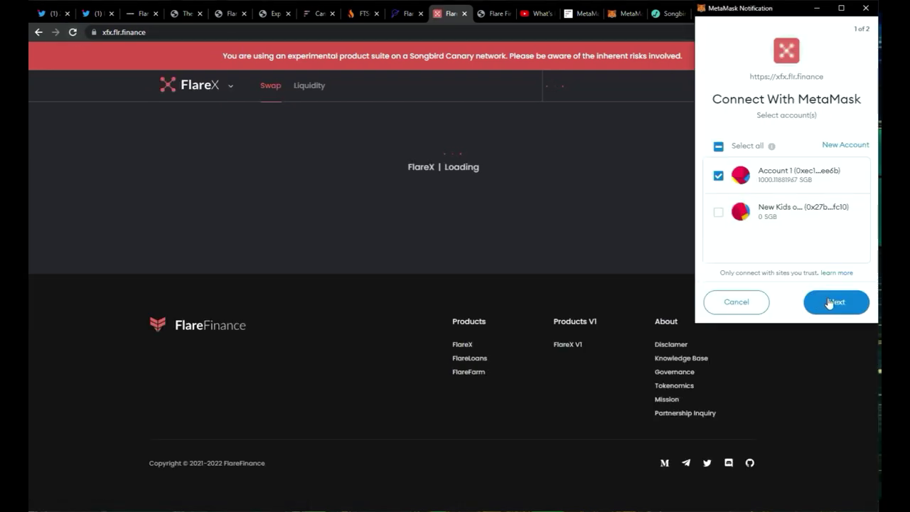
left_click(830, 303)
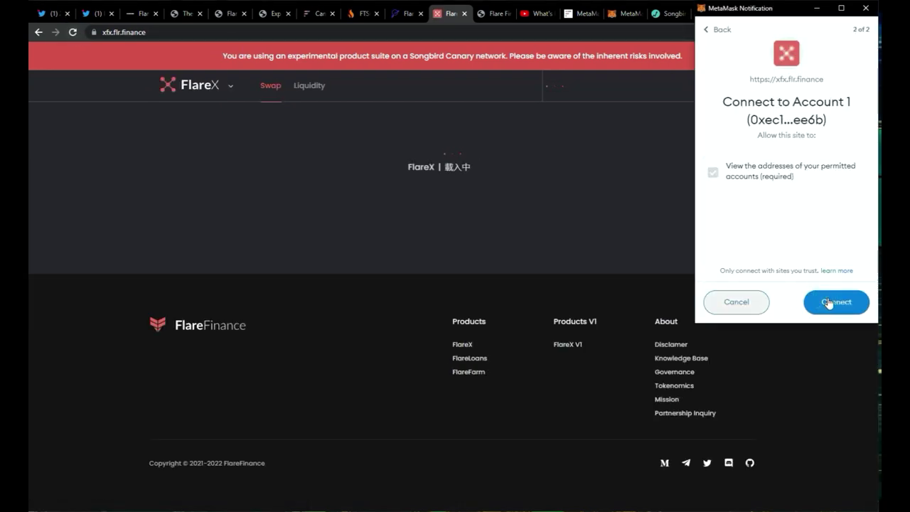
left_click(832, 302)
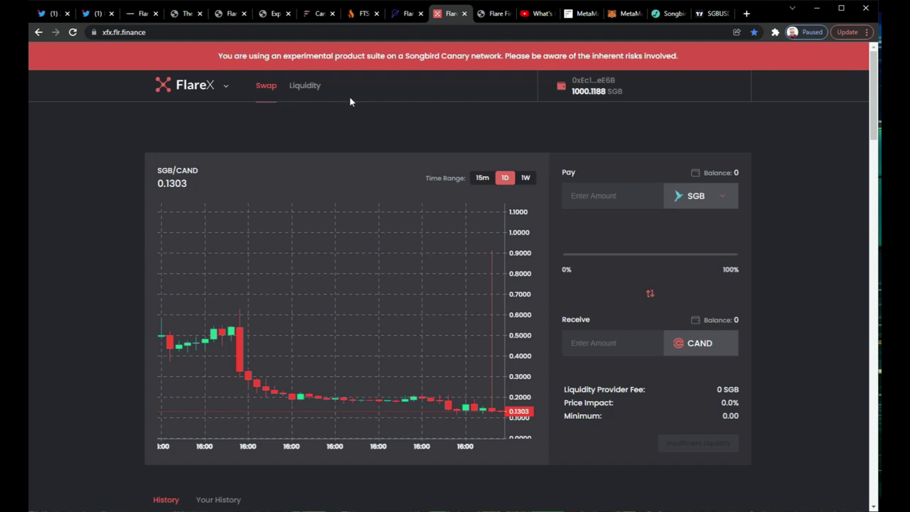
Open FlareFarm from the Flare Finance products and connect it to Account 1 in MetaMask
left_click(209, 90)
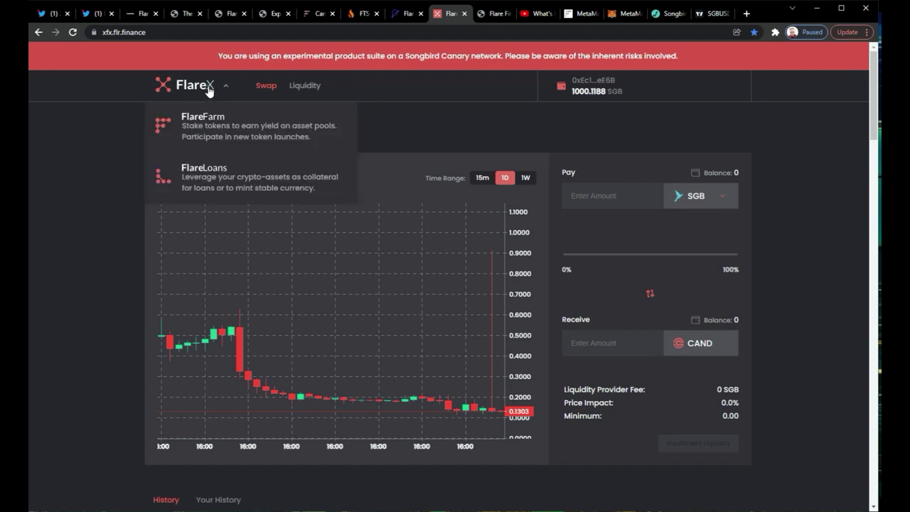
left_click(246, 136)
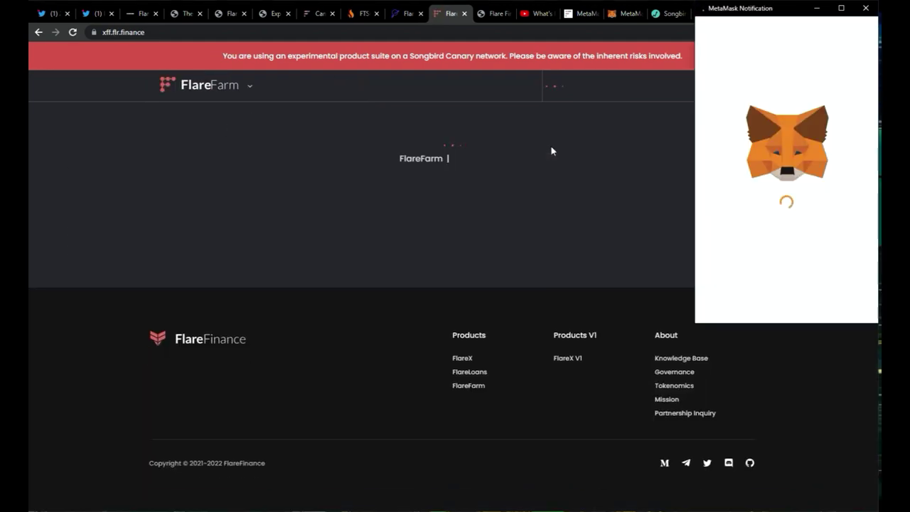
left_click(824, 302)
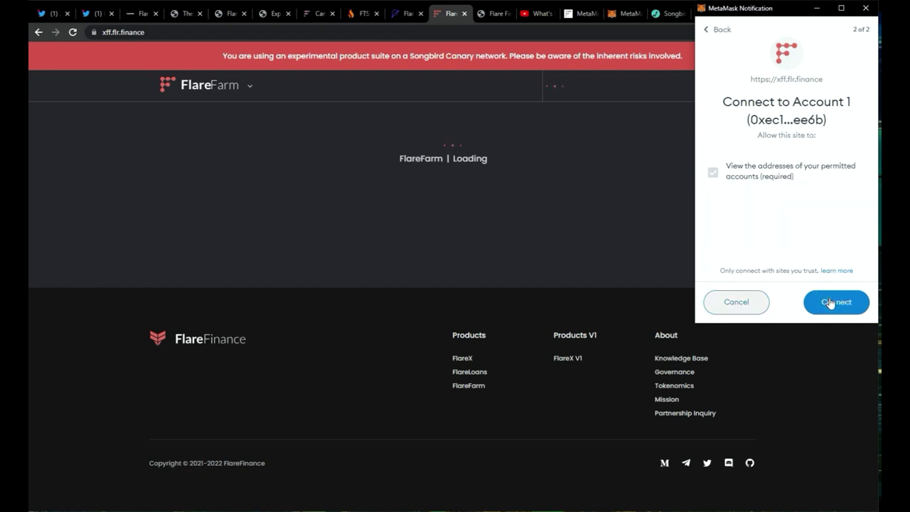
left_click(830, 302)
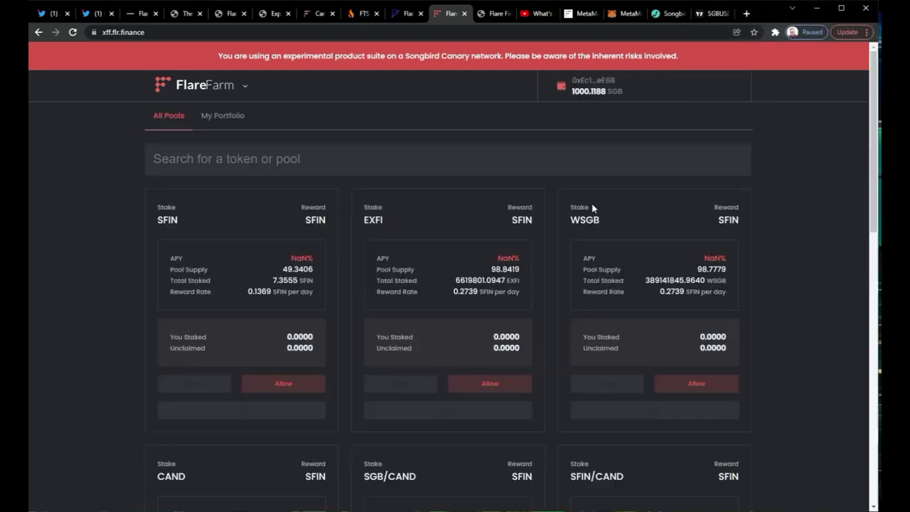
Examine the FlareFarm staking pools, including WSGB, CAND and SGB/CAND, for their stake tokens, rewards and APY
scroll(374, 295, "down", 3)
scroll(375, 299, "down", 3)
scroll(381, 288, "up", 5)
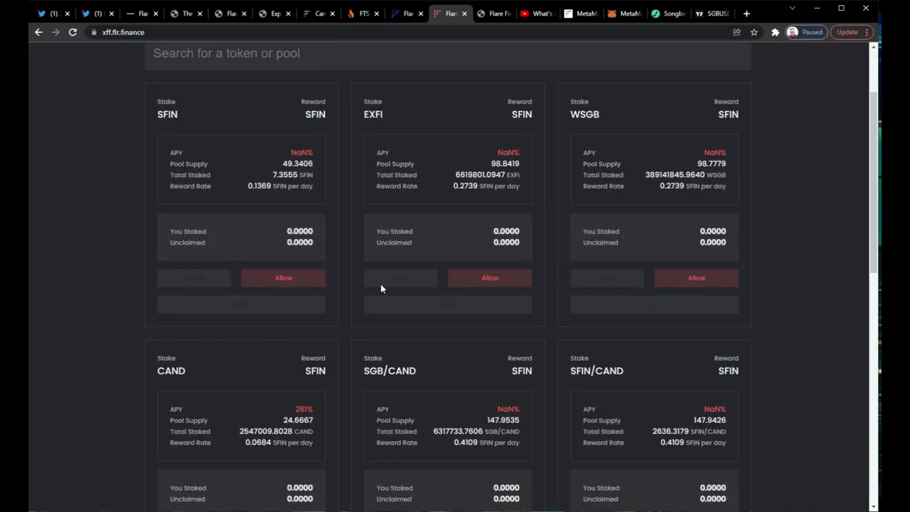
scroll(380, 284, "up", 2)
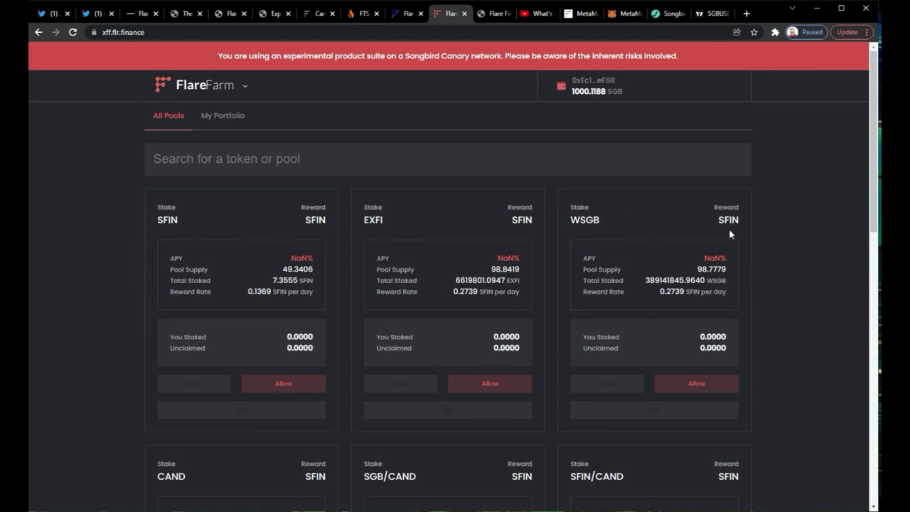
scroll(642, 167, "down", 1)
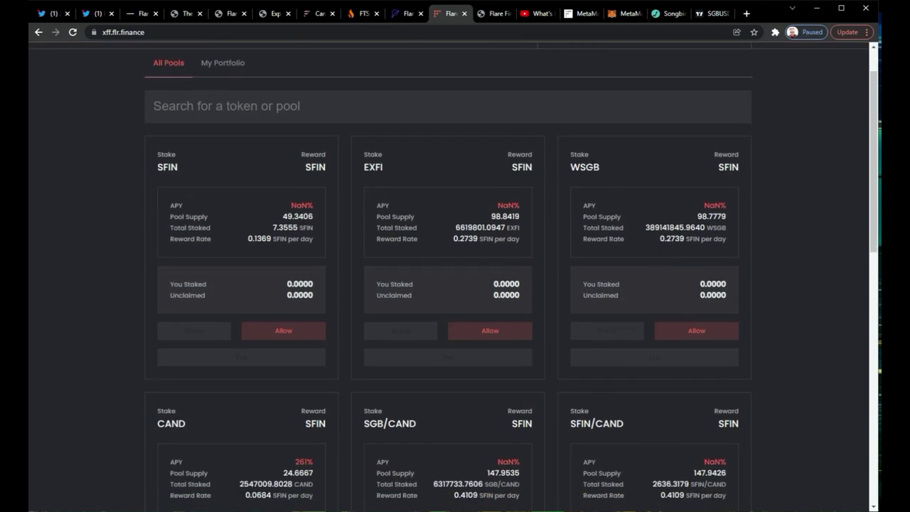
scroll(593, 163, "down", 2)
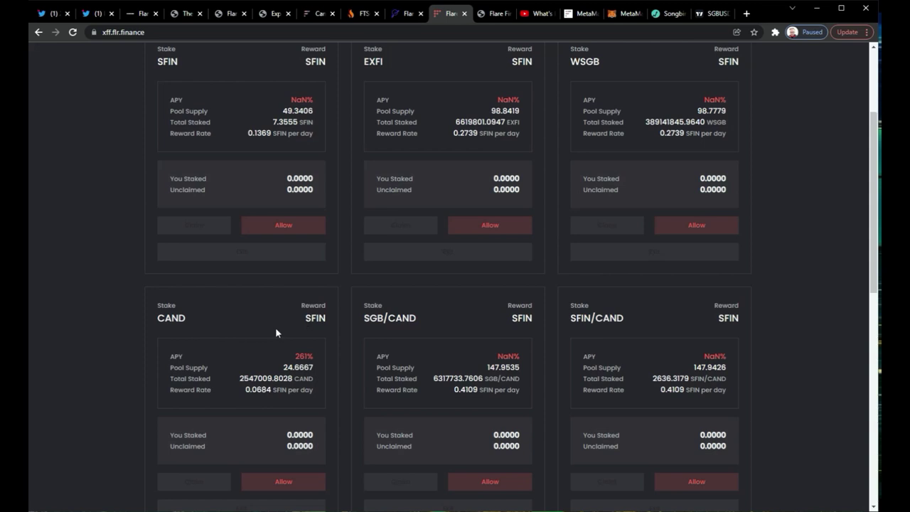
scroll(275, 327, "down", 1)
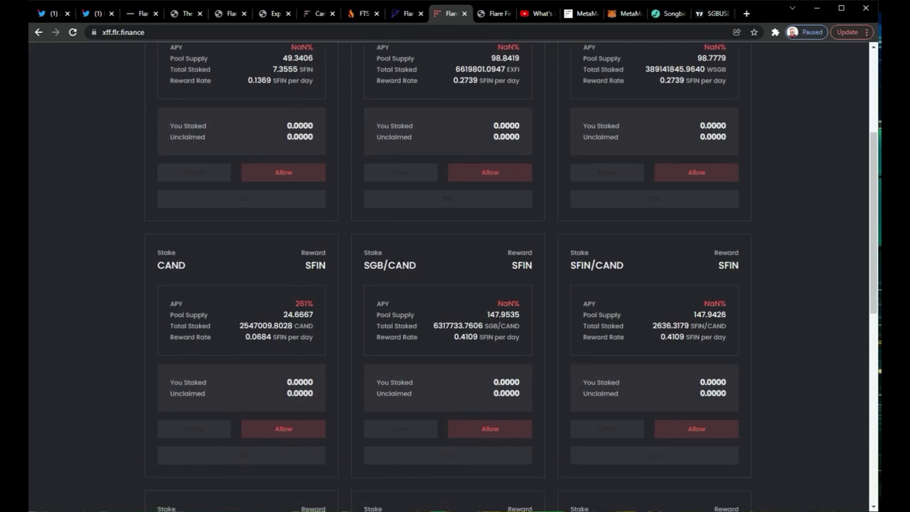
scroll(400, 266, "down", 4)
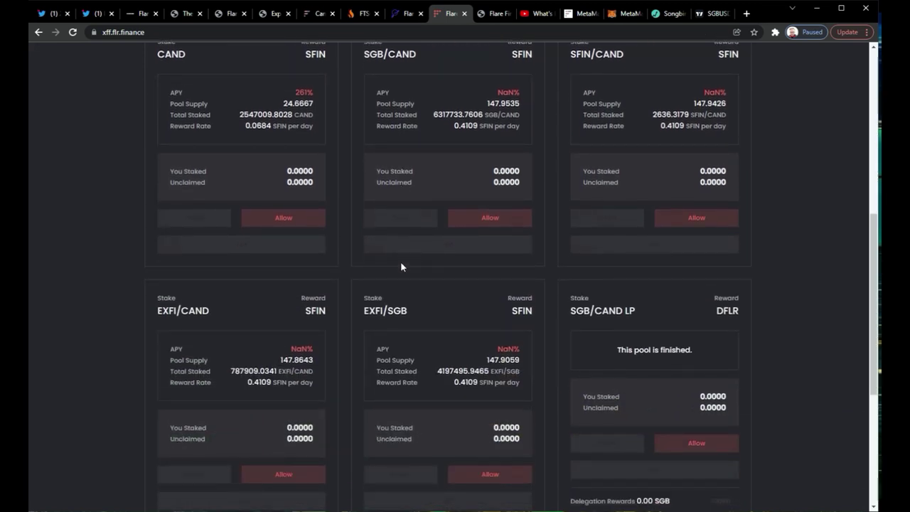
scroll(400, 267, "down", 3)
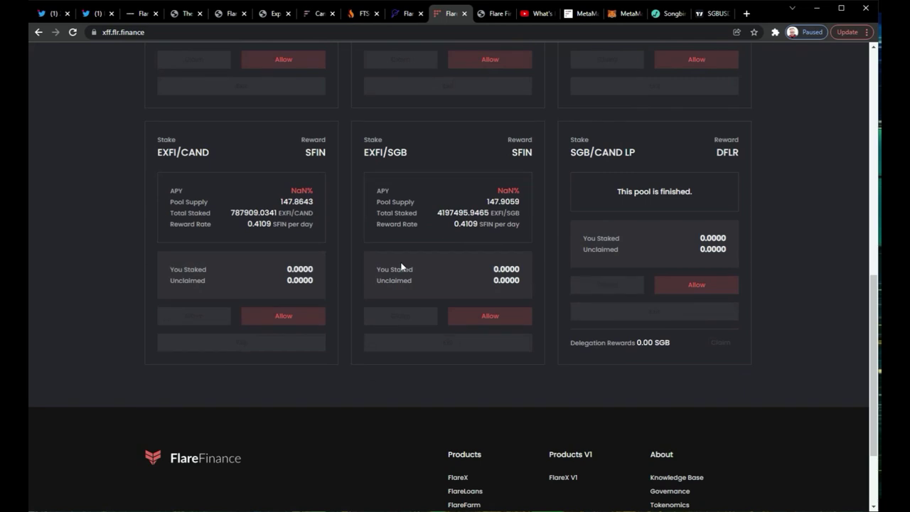
scroll(402, 266, "up", 6)
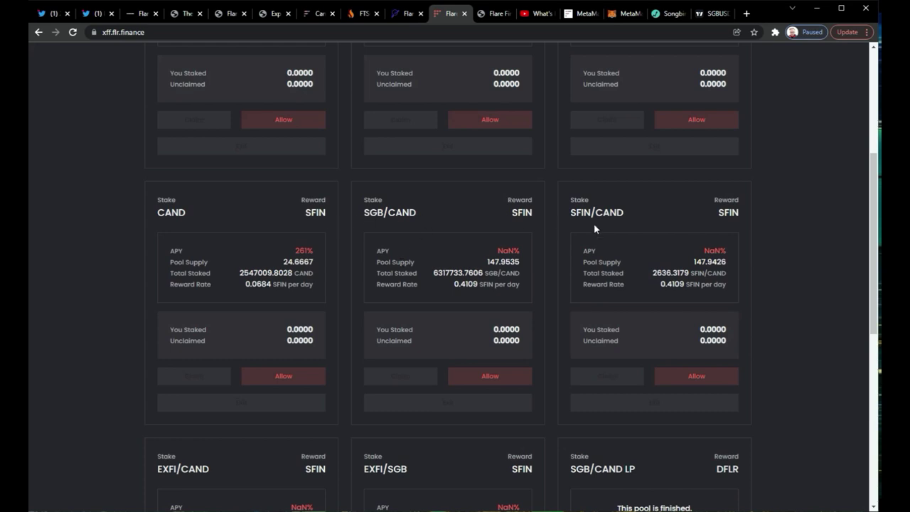
scroll(595, 228, "up", 3)
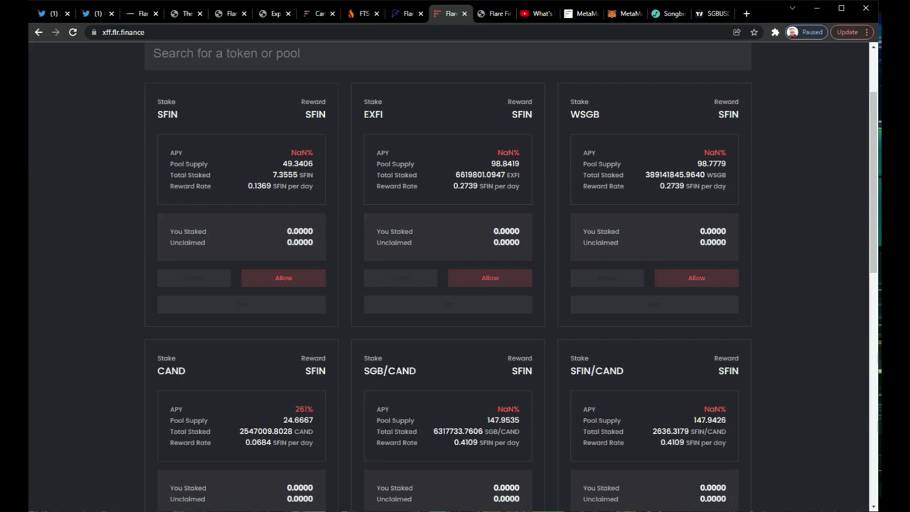
scroll(399, 355, "down", 1)
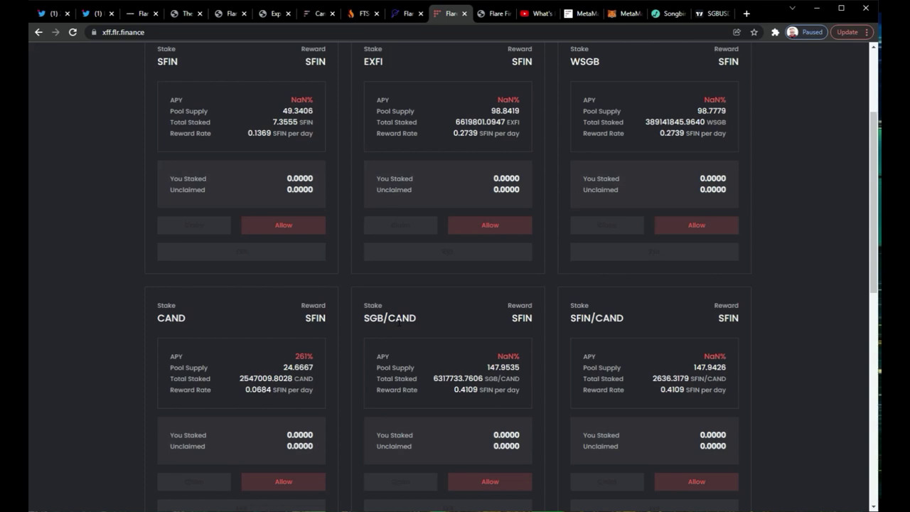
left_click_drag(390, 318, 416, 321)
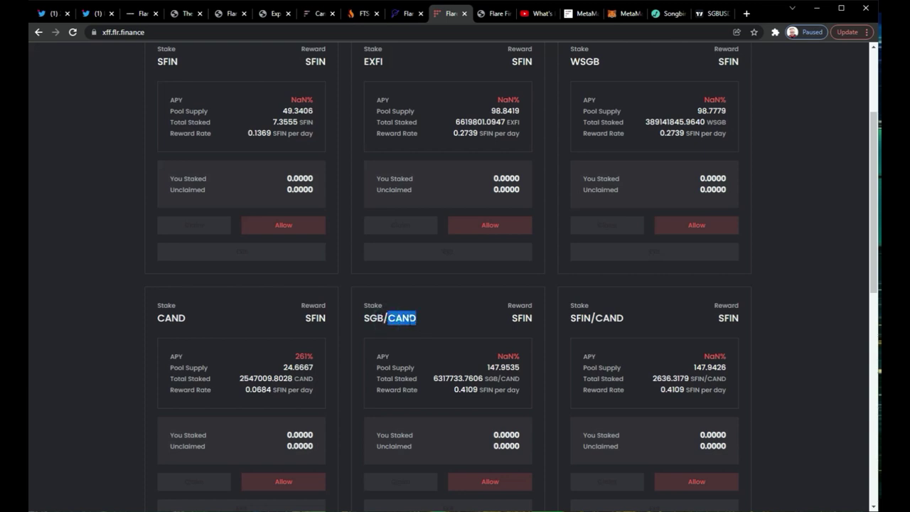
scroll(455, 213, "up", 3)
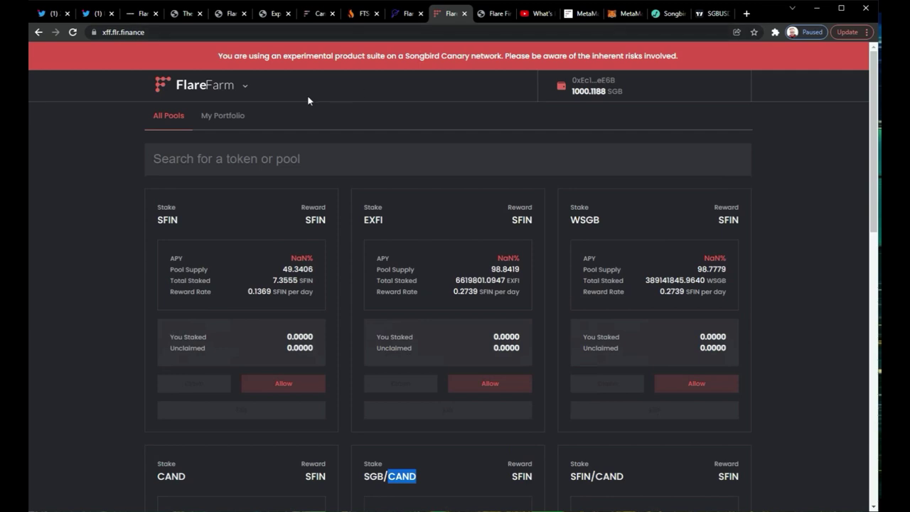
Return to FlareX and set the SGB swap to receive 1 CAND
left_click(223, 86)
left_click(223, 118)
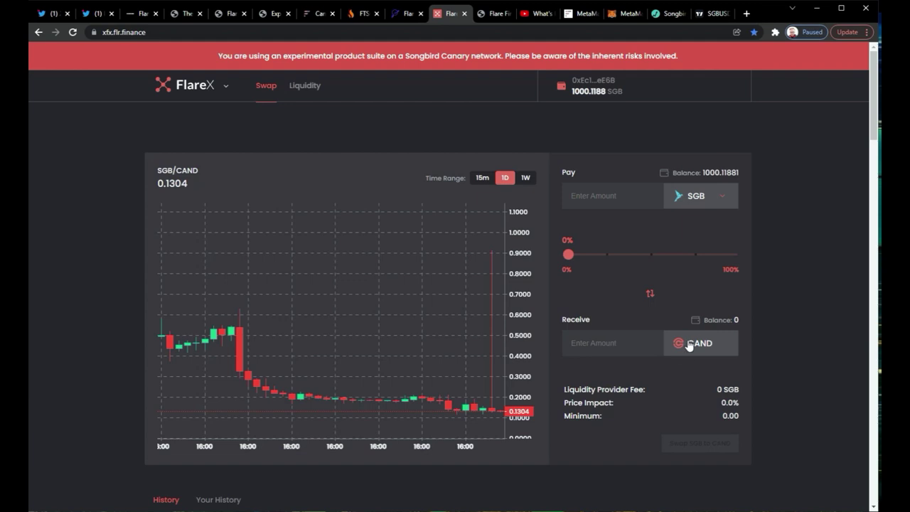
left_click(603, 347)
type("10")
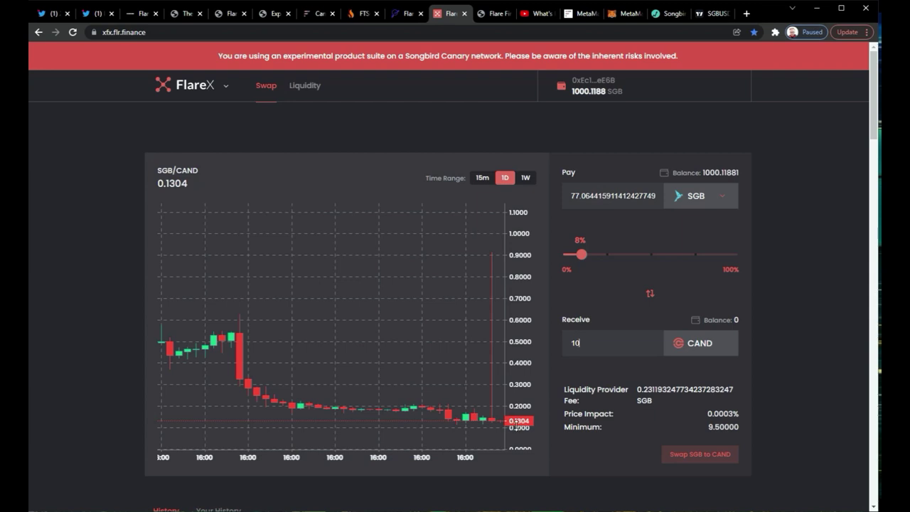
key("BackSpace")
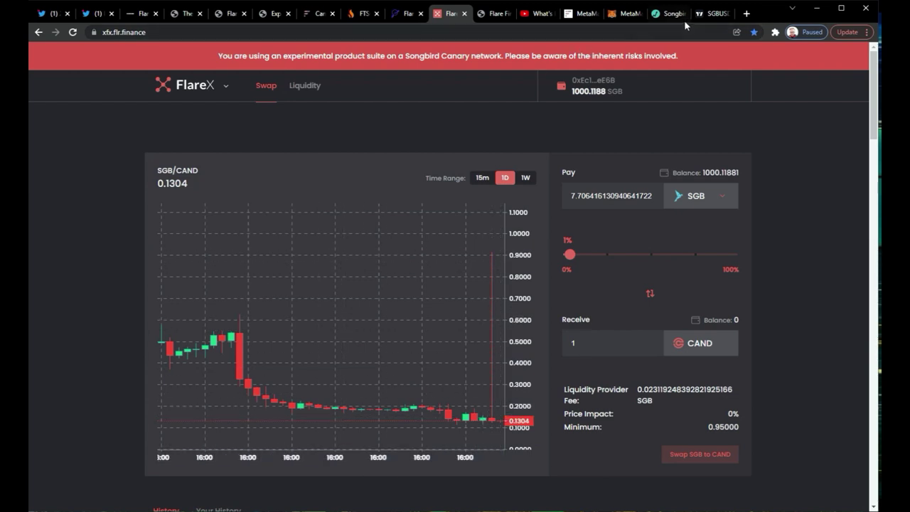
Check the SGBUSD price chart on TradingView, and return to the FlareX swap page
left_click(711, 13)
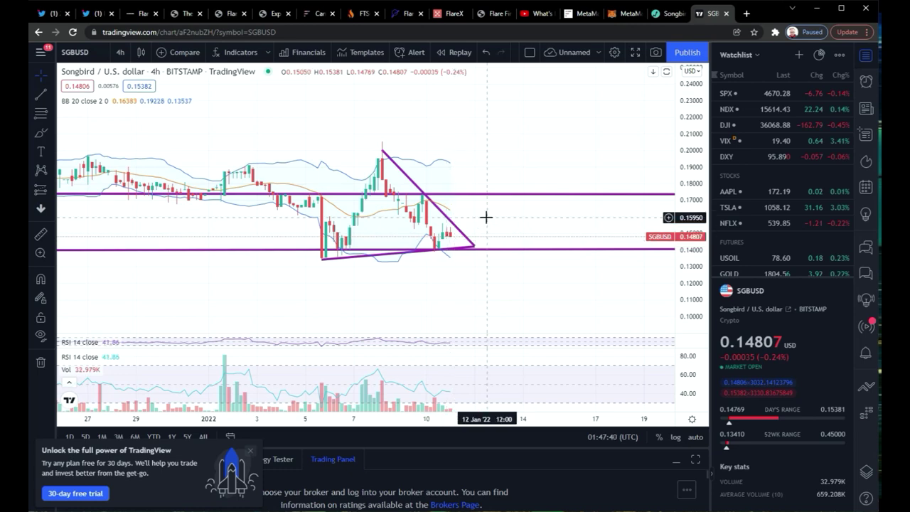
left_click(451, 13)
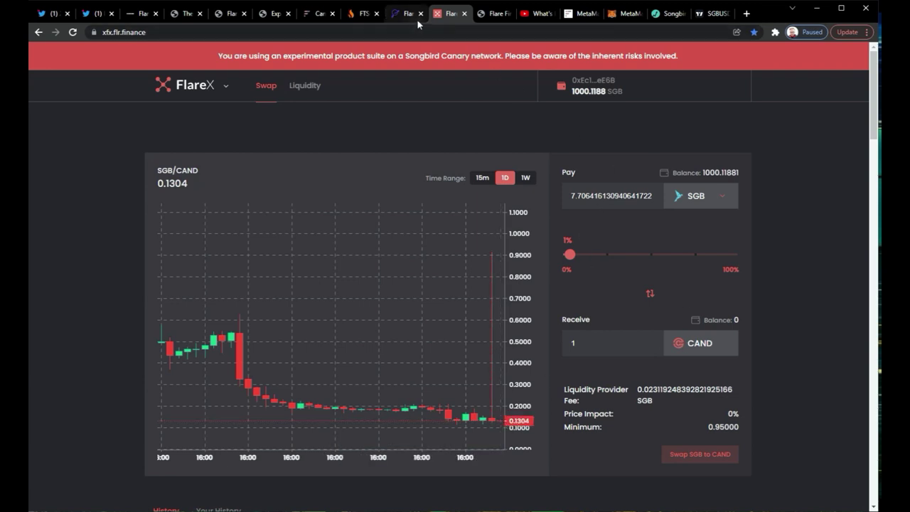
Open FlareFarm from FlareX and review the stake tokens, rewards and APY of its staking pools
left_click(196, 91)
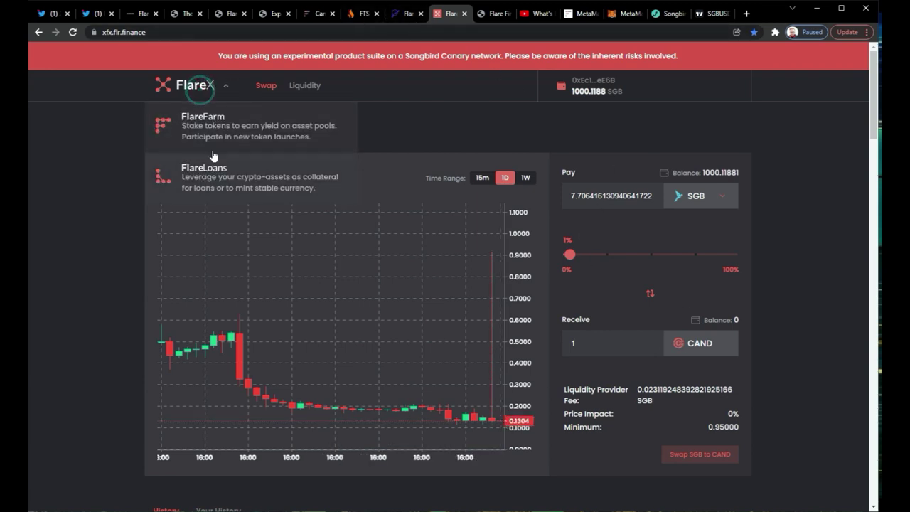
left_click(207, 126)
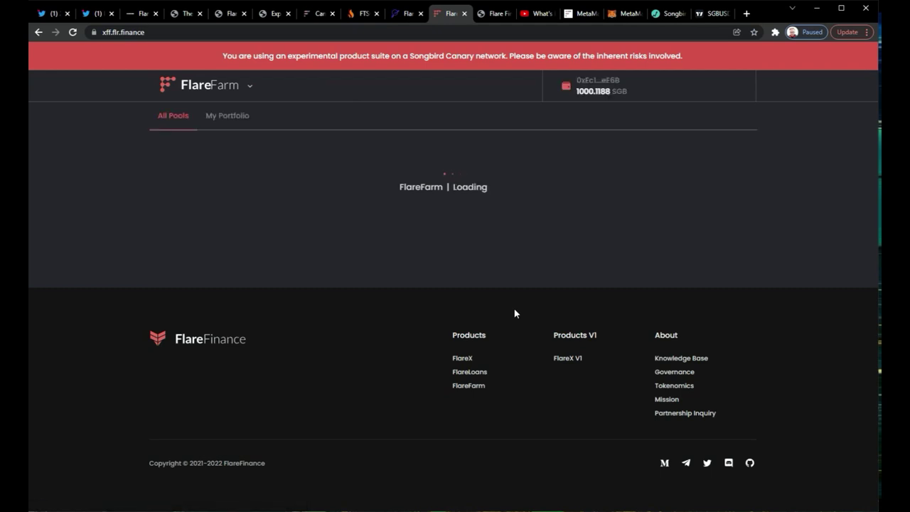
scroll(515, 310, "down", 3)
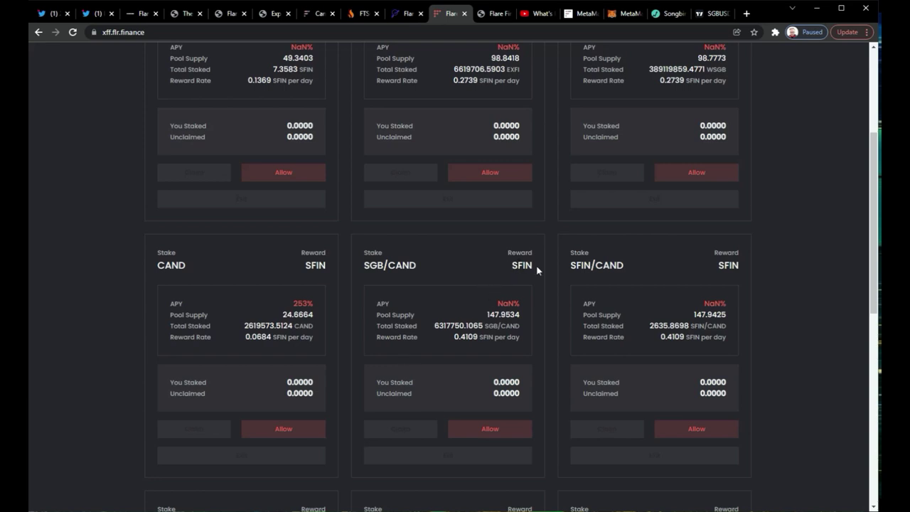
scroll(512, 275, "up", 3)
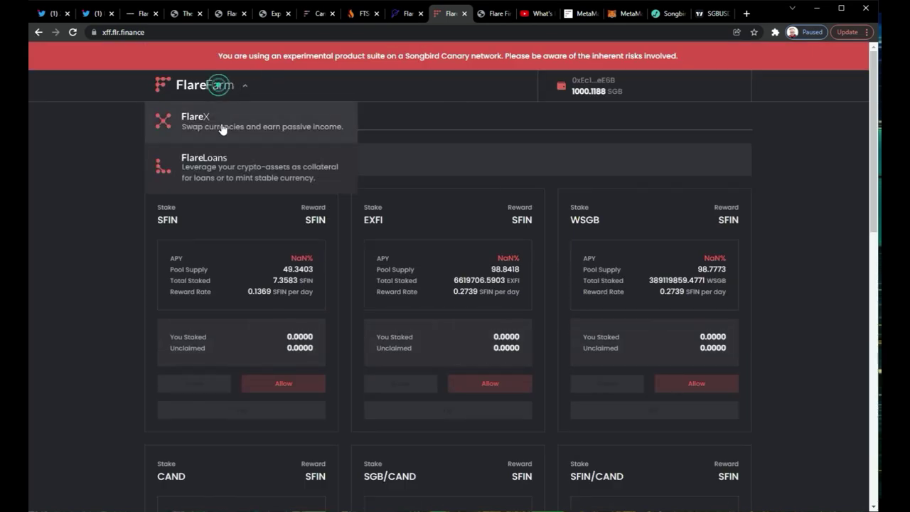
Return to the FlareX swap page and select SFIN as the pay token to check its price in CAND
left_click(222, 126)
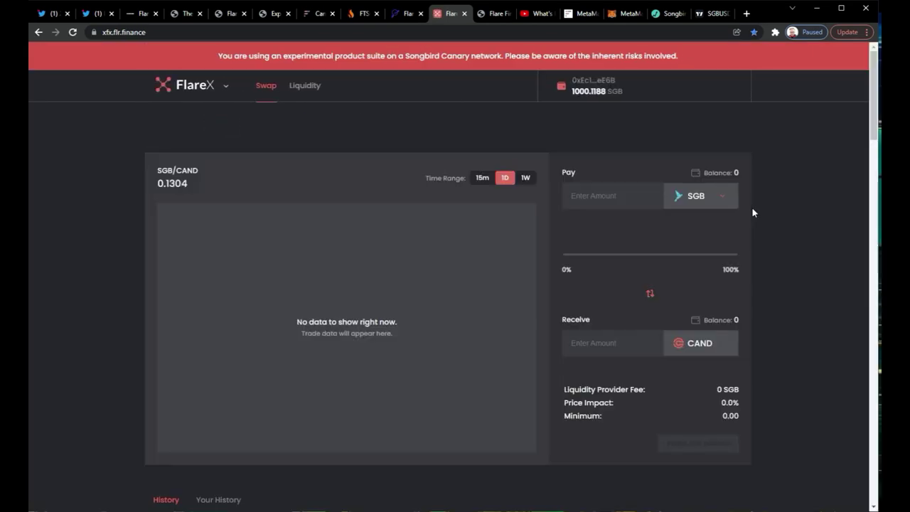
left_click(701, 200)
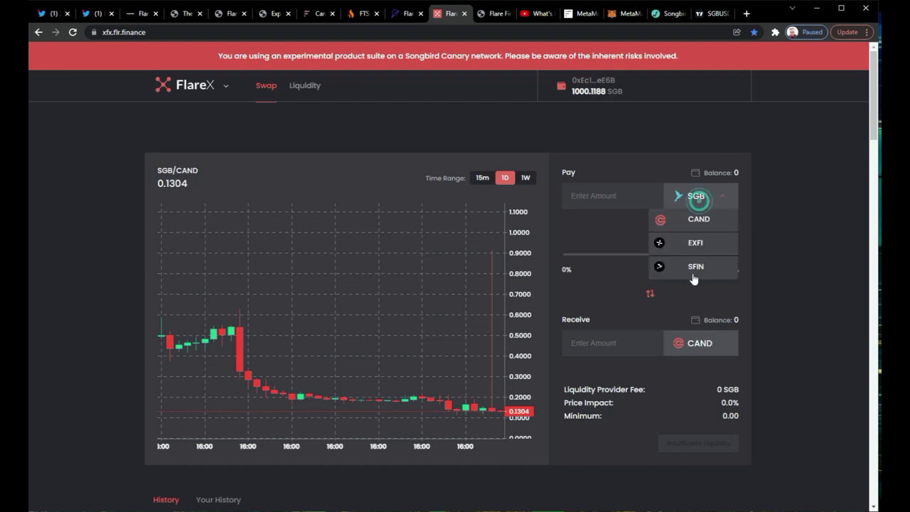
left_click(694, 268)
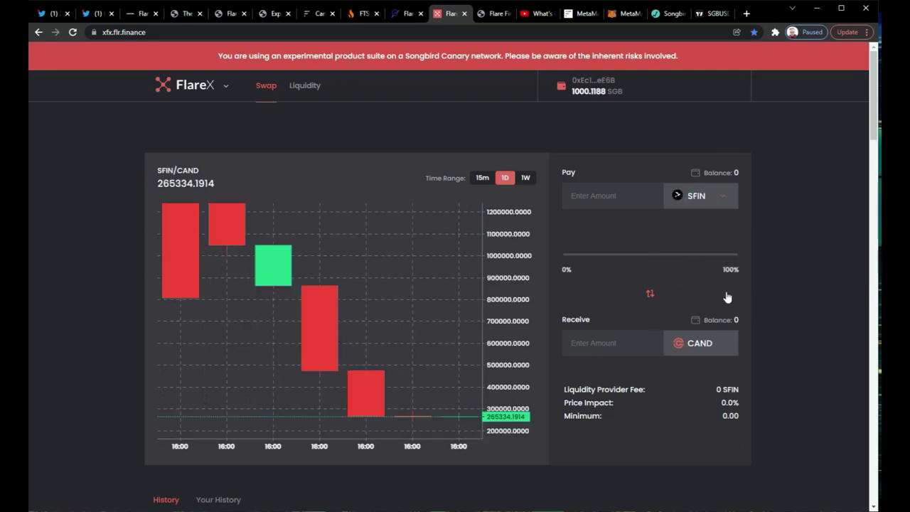
left_click(650, 294)
left_click(650, 294)
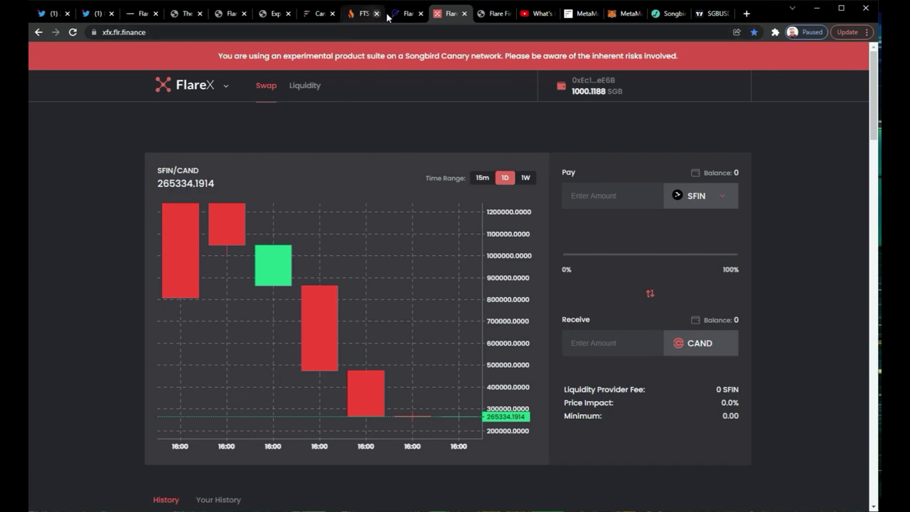
Try to open FlareFarm from FlareX and reload it, and return to the FlareX swap page
left_click(222, 85)
left_click(225, 137)
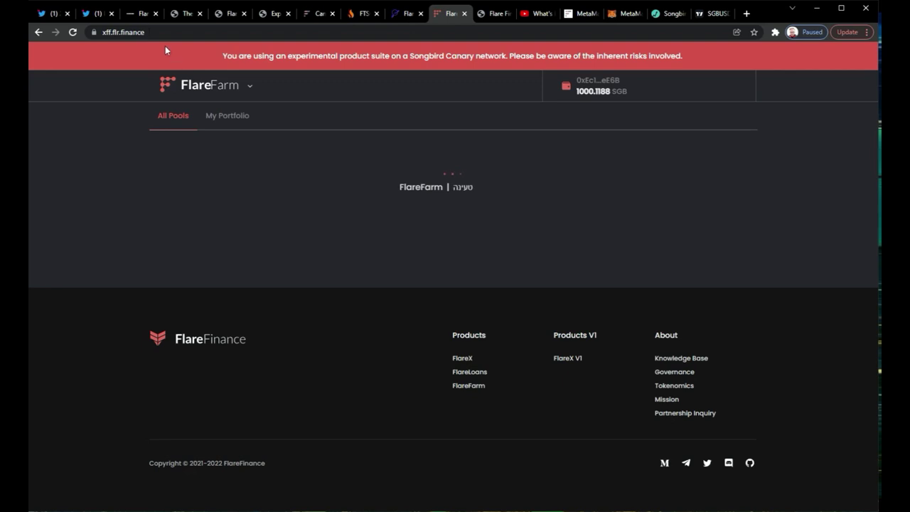
left_click(71, 32)
left_click(220, 89)
left_click(236, 124)
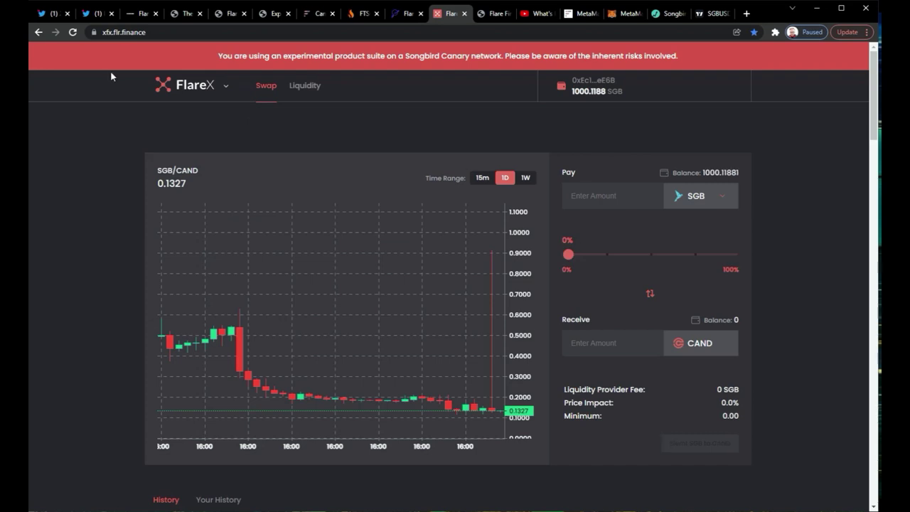
Try again to open FlareFarm from the product list, reload its page, and switch to another Flare Finance product
left_click(206, 86)
left_click(221, 136)
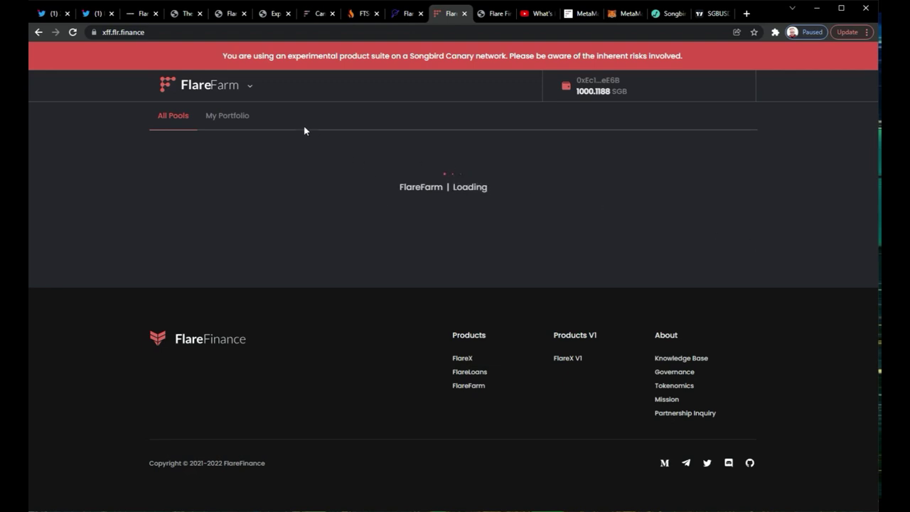
left_click(73, 32)
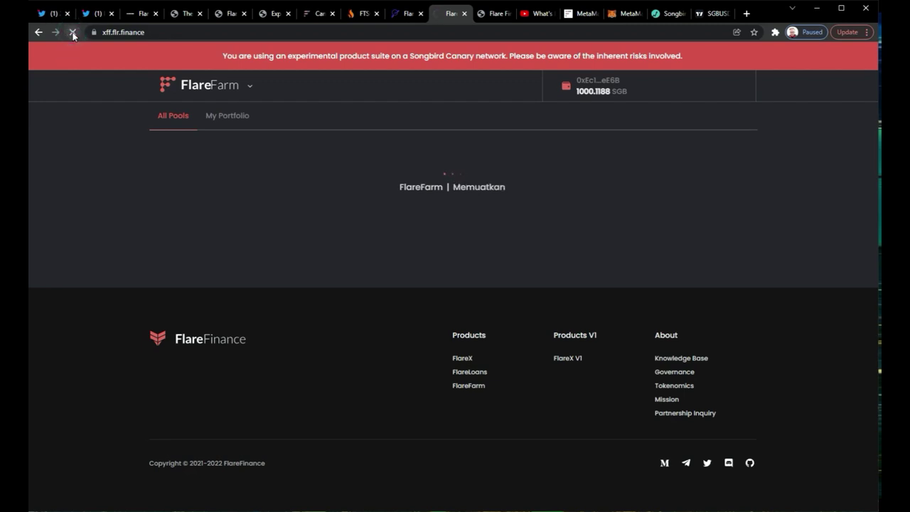
left_click(220, 86)
left_click(251, 125)
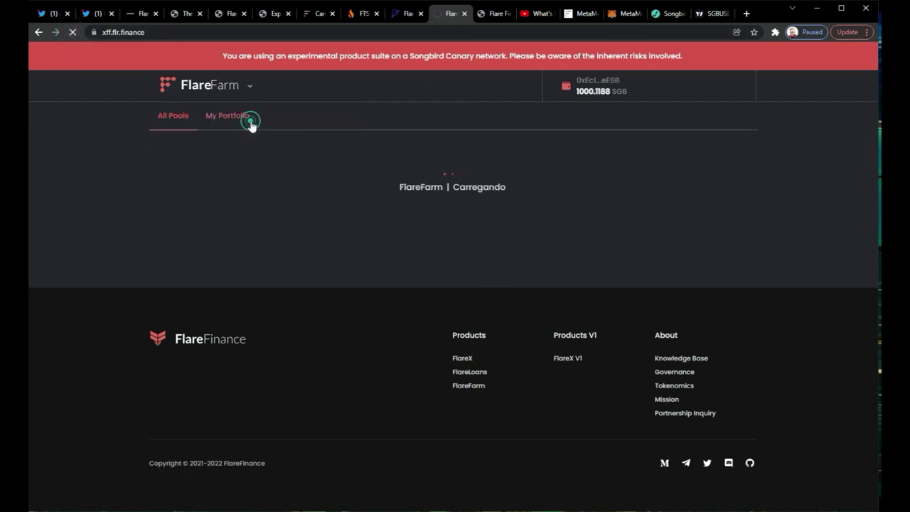
left_click(231, 86)
left_click(241, 141)
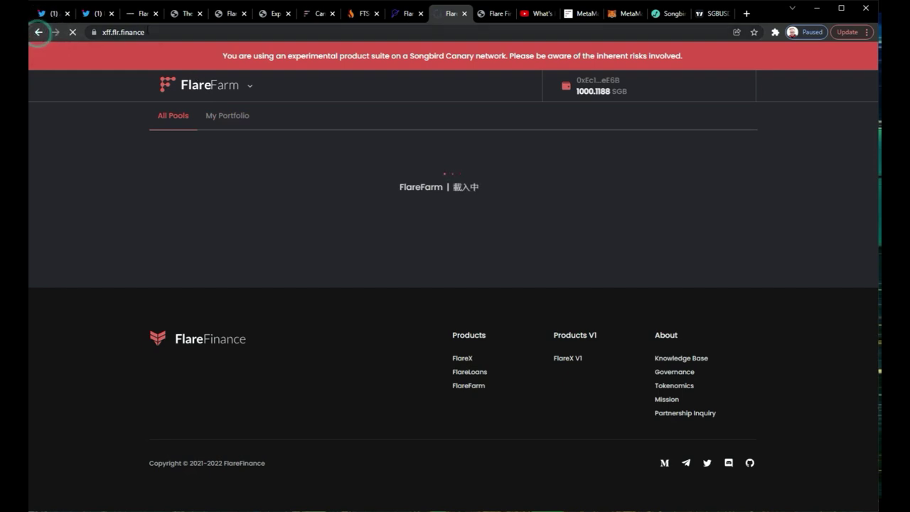
left_click(148, 31)
key("ctrl+c")
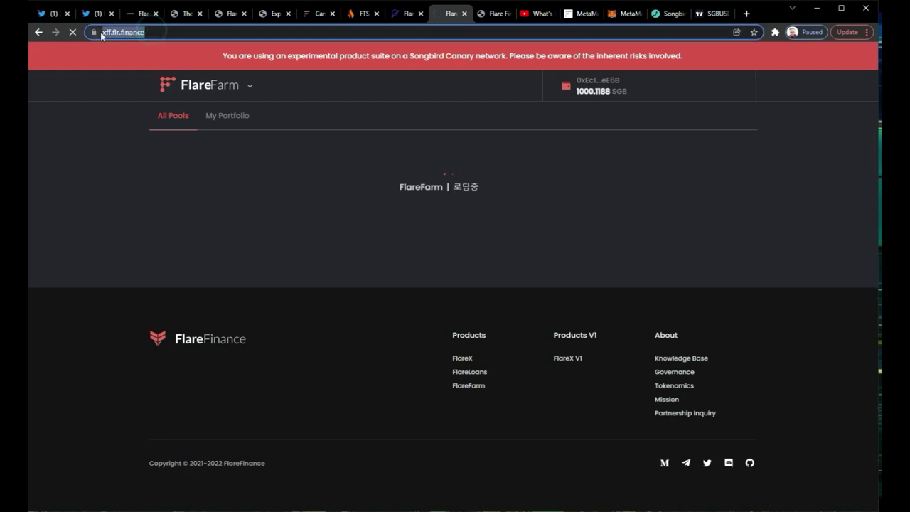
left_click(464, 12)
left_click(702, 13)
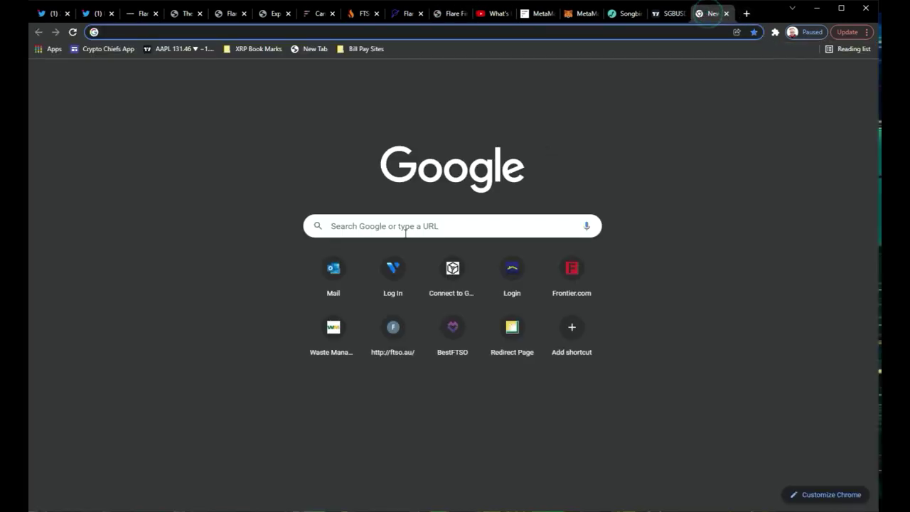
left_click(331, 34)
key("ctrl+v")
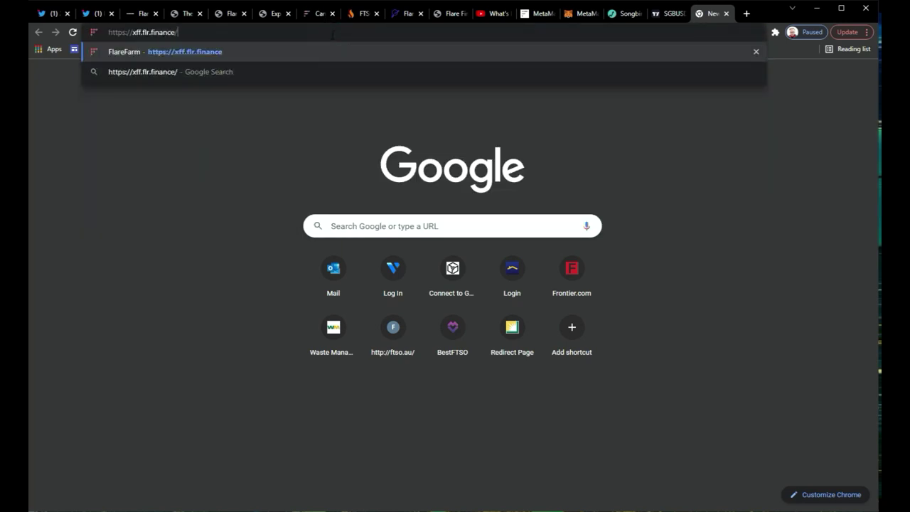
key("Return")
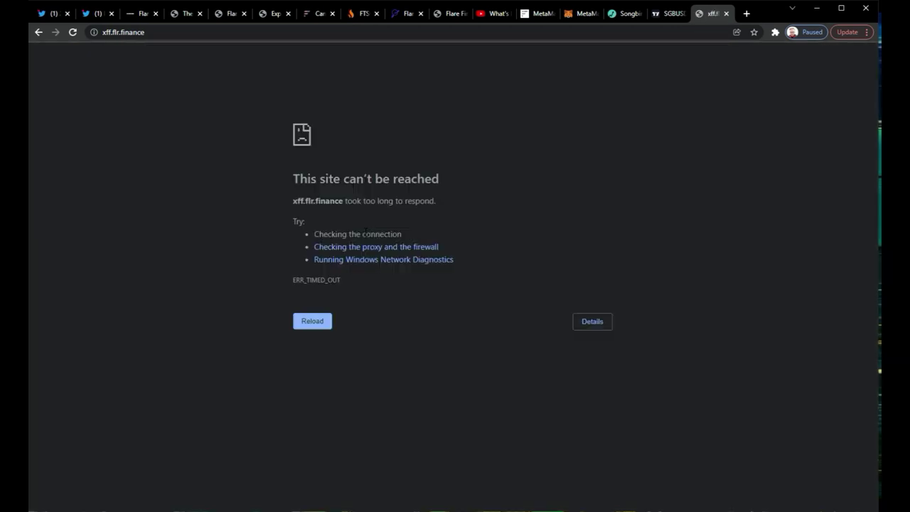
Try reloading the FlareFarm page, and go back to the new tab's start page
left_click(312, 323)
left_click(311, 321)
left_click(38, 33)
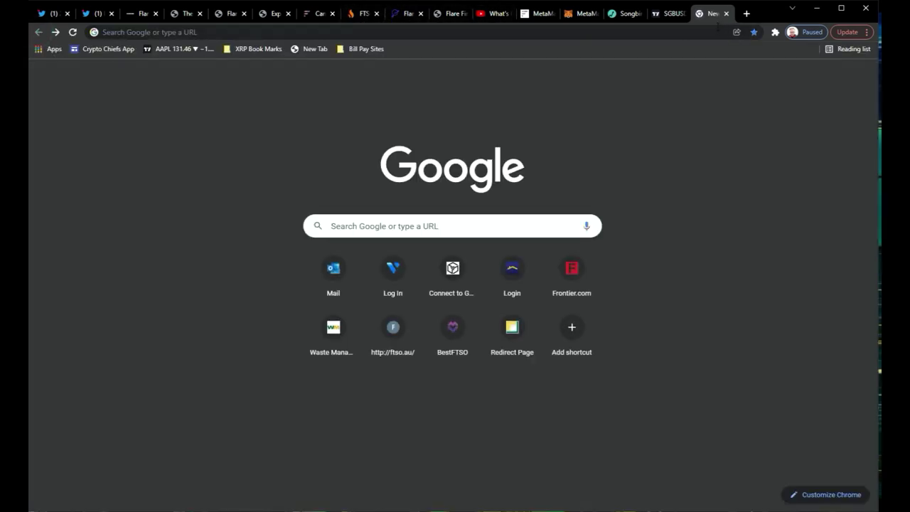
left_click(212, 32)
key("ctrl+v")
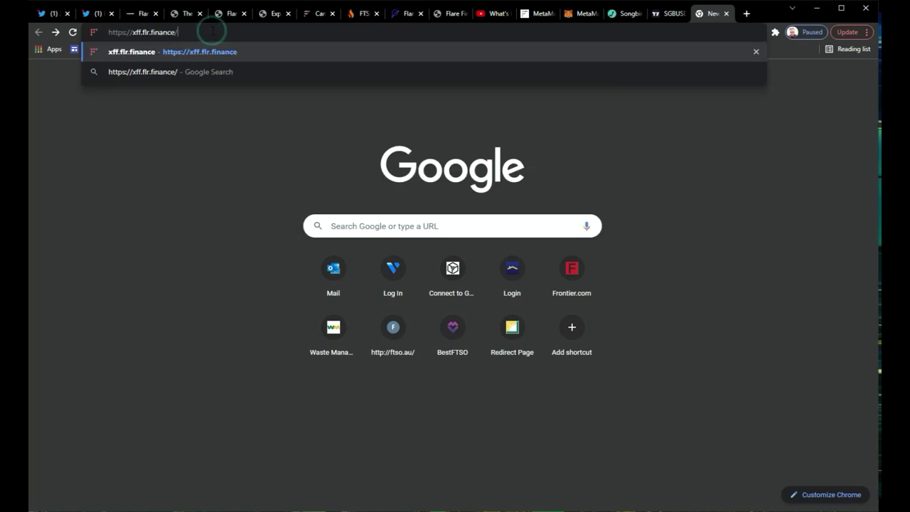
left_click(413, 226)
key("ctrl+v")
left_click(487, 254)
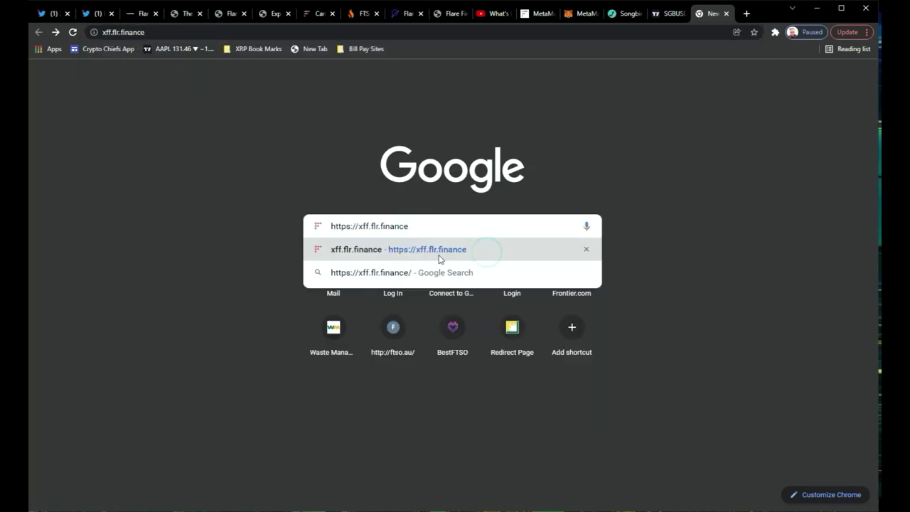
left_click(382, 253)
left_click(620, 148)
left_click(428, 228)
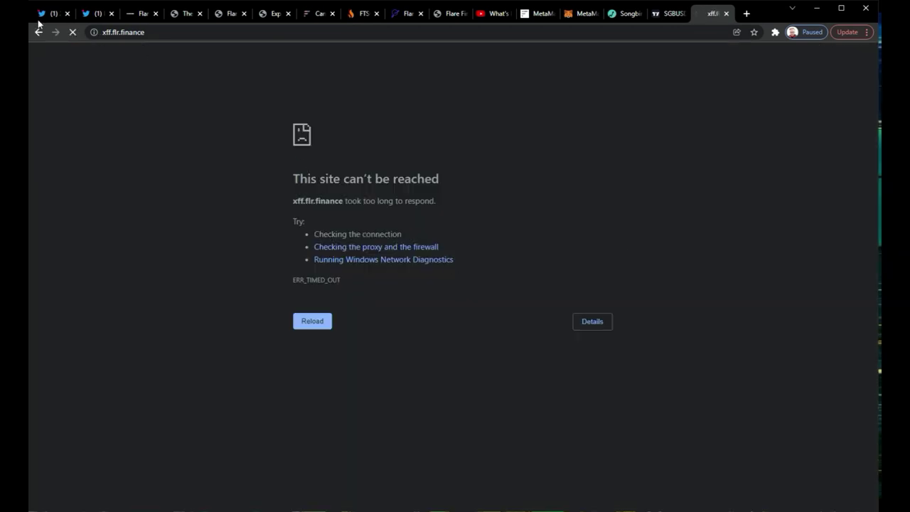
left_click(37, 33)
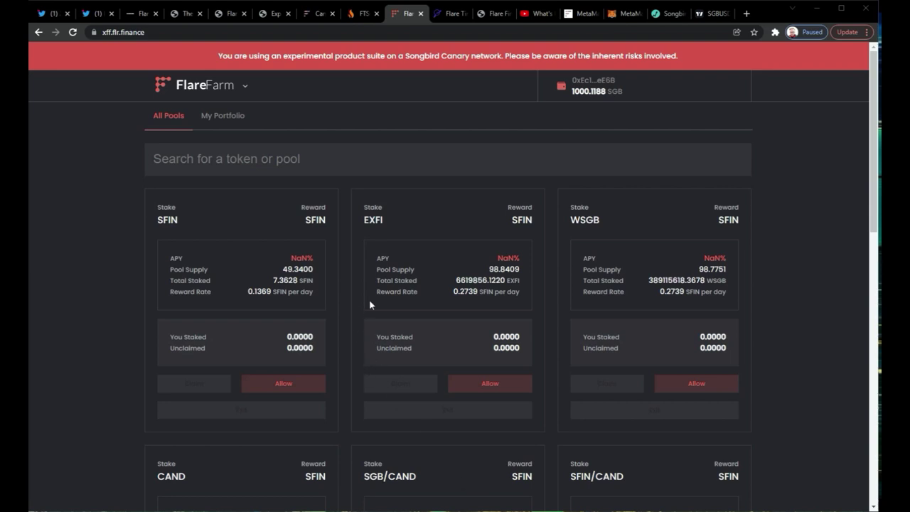
Review the FlareFarm staking pools, checking the SGB price on TradingView and Live Coin Watch
scroll(426, 426, "down", 1)
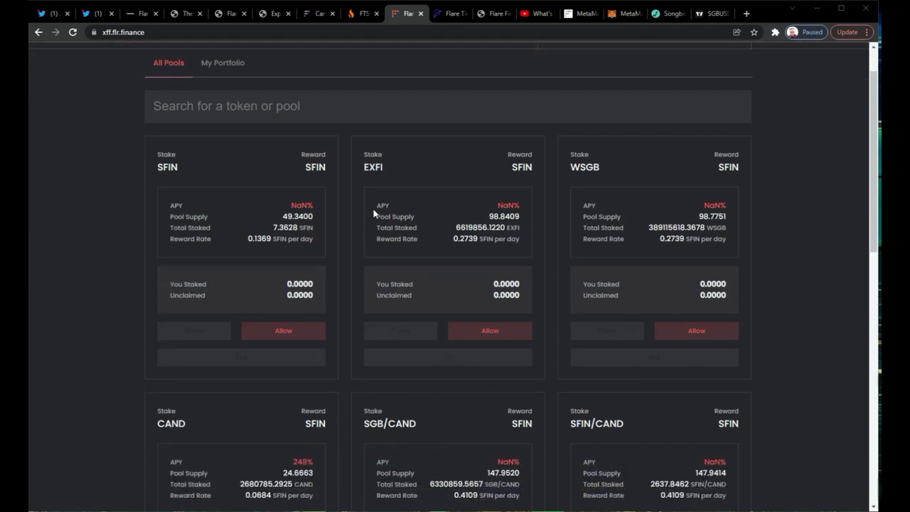
scroll(486, 420, "up", 1)
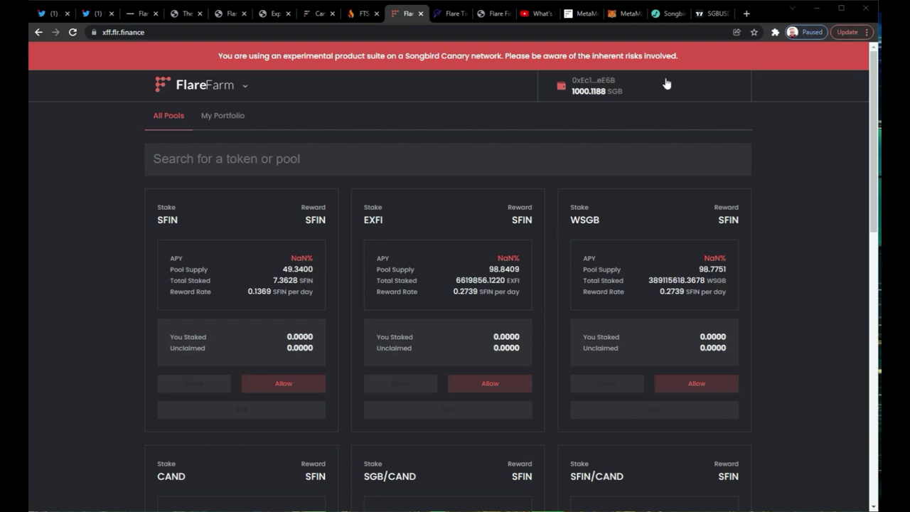
left_click(707, 15)
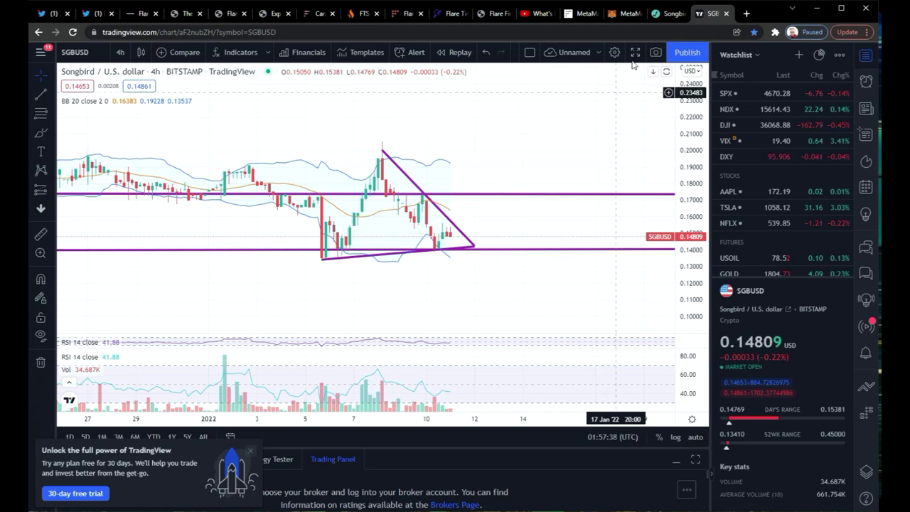
left_click(658, 14)
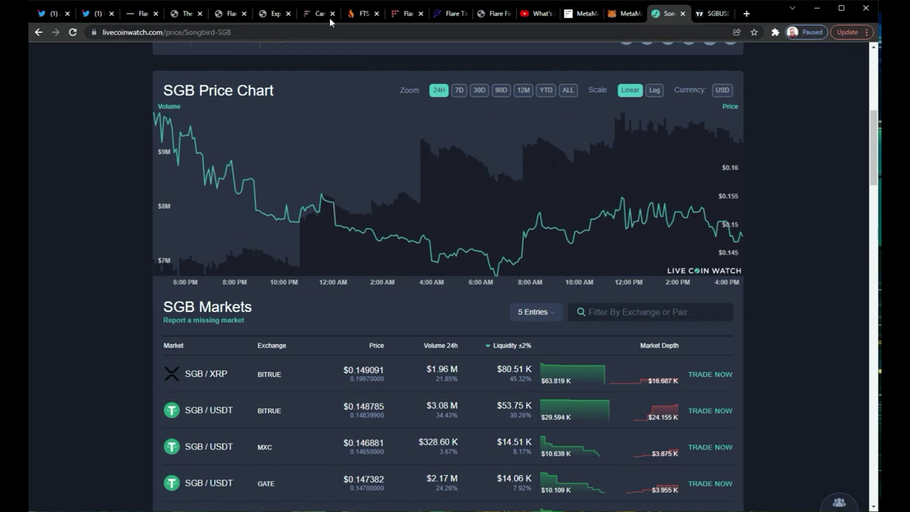
left_click(408, 14)
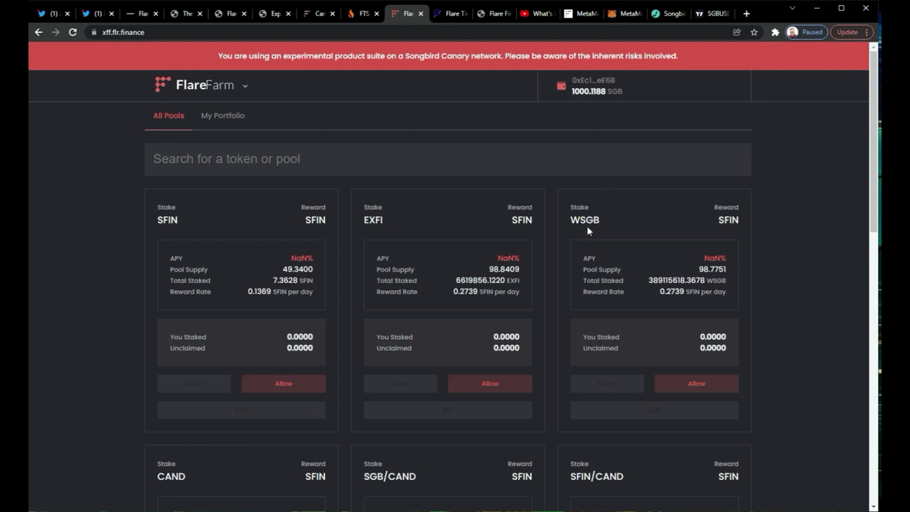
scroll(331, 336, "down", 1)
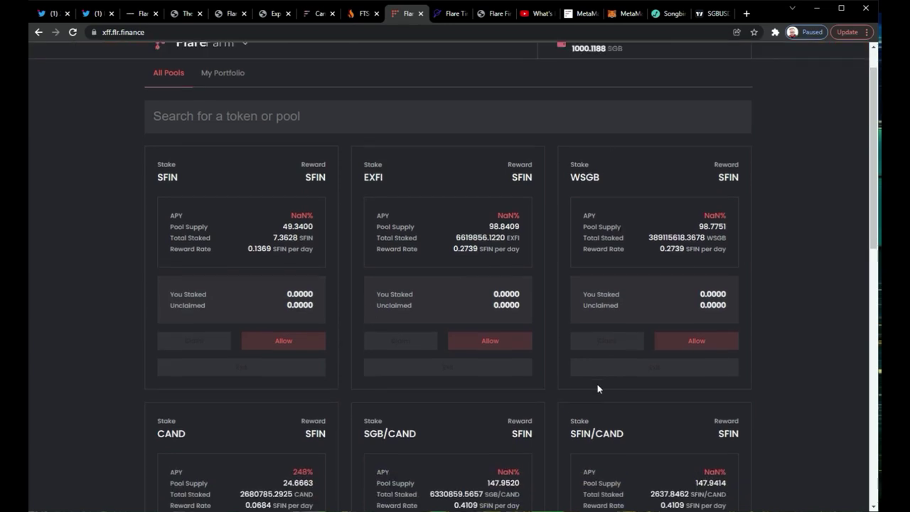
scroll(597, 386, "up", 1)
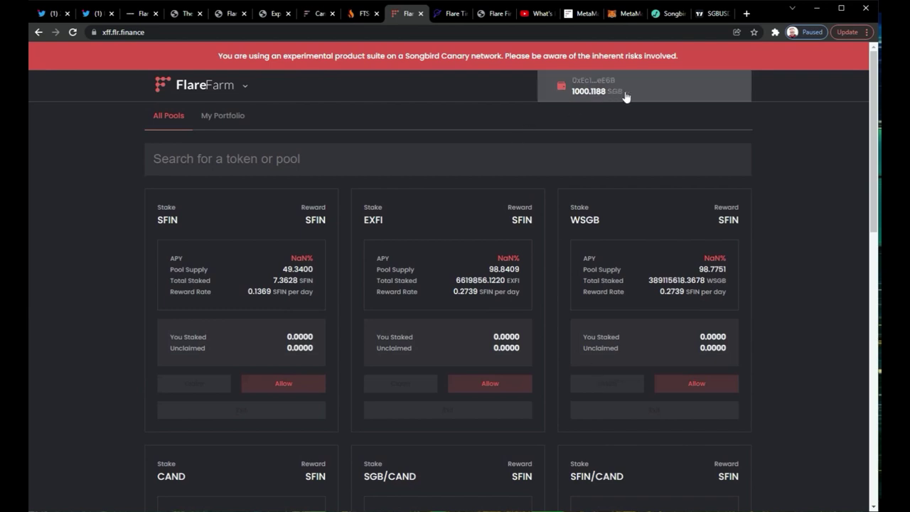
Open FlareX from FlareFarm and check which tokens an SGB swap can receive
left_click(214, 84)
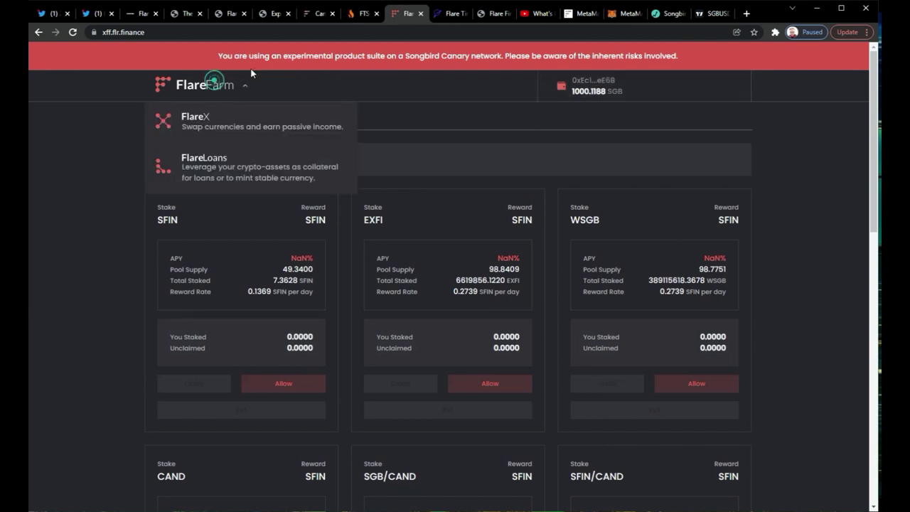
left_click(238, 126)
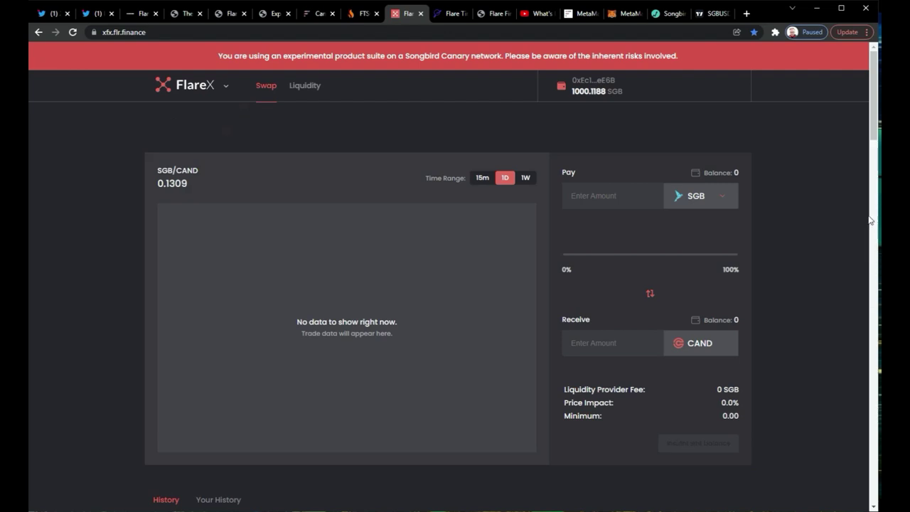
left_click(679, 348)
scroll(679, 355, "down", 3)
scroll(681, 353, "up", 3)
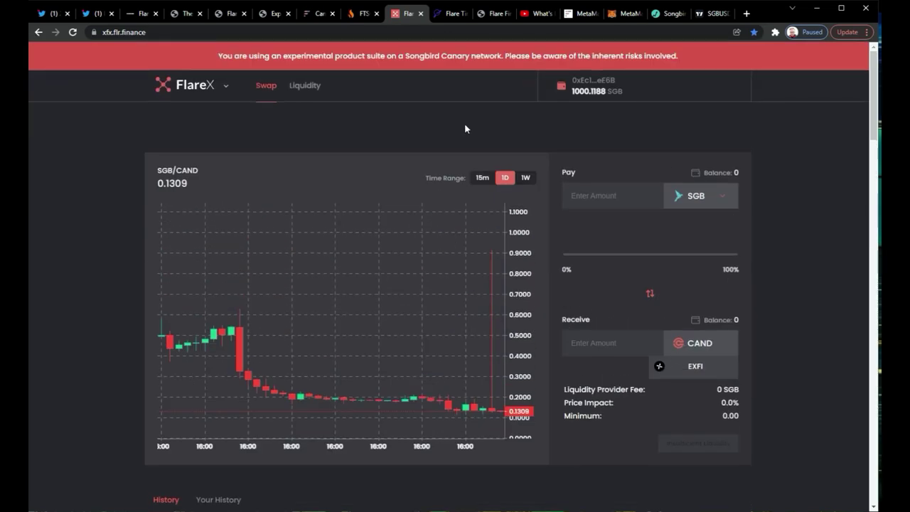
Wrap 995 SGB into WSGB on FTSO AU, confirm the transaction in MetaMask, and check the WSGB delegations
left_click(356, 13)
left_click(224, 64)
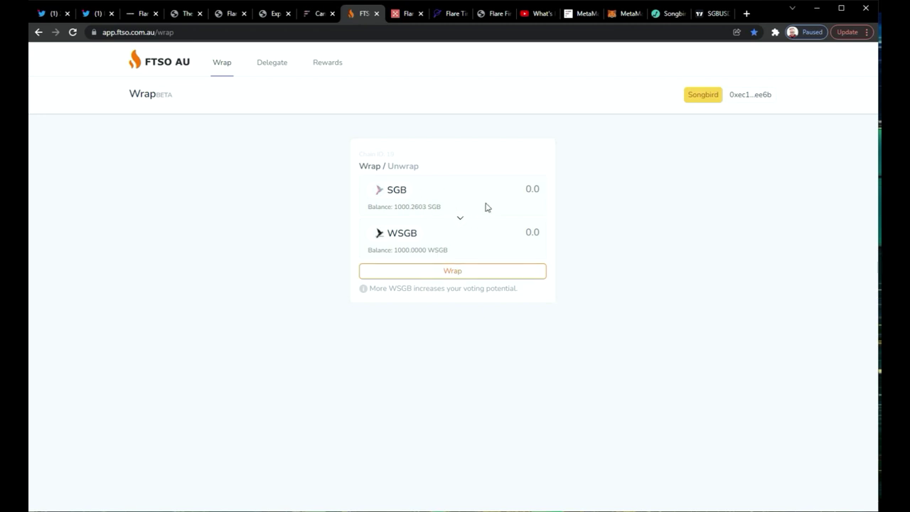
left_click(515, 190)
type("995")
left_click(453, 270)
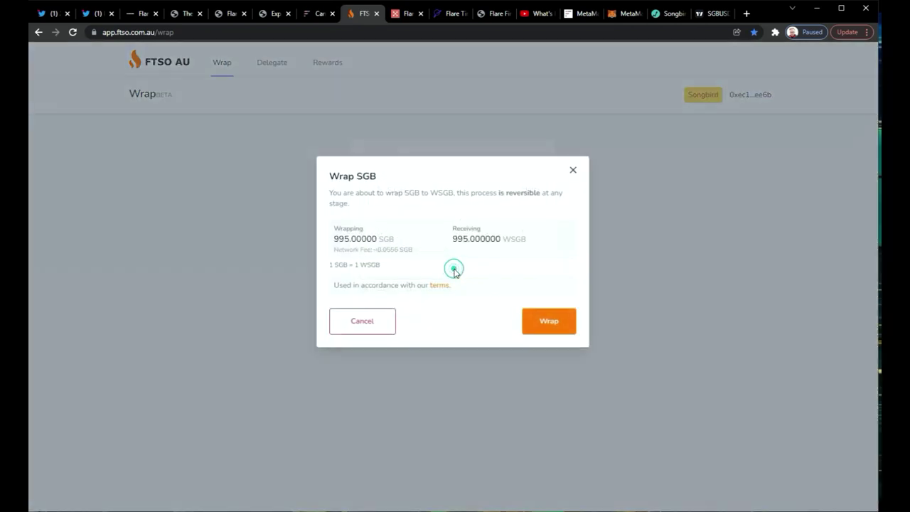
left_click(545, 321)
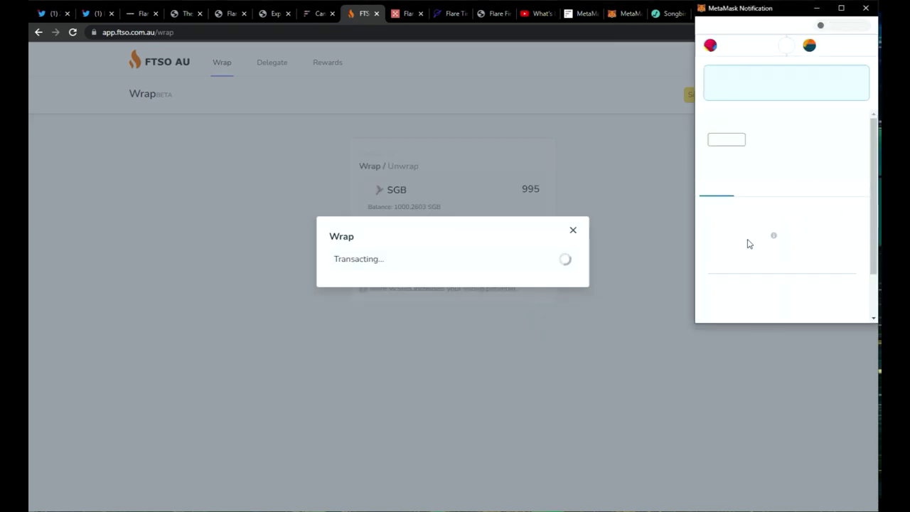
scroll(748, 244, "down", 2)
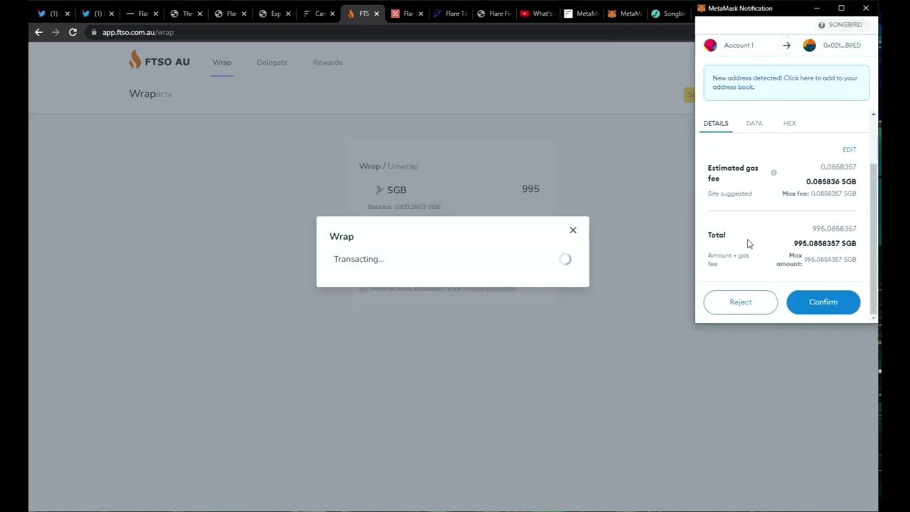
left_click(834, 308)
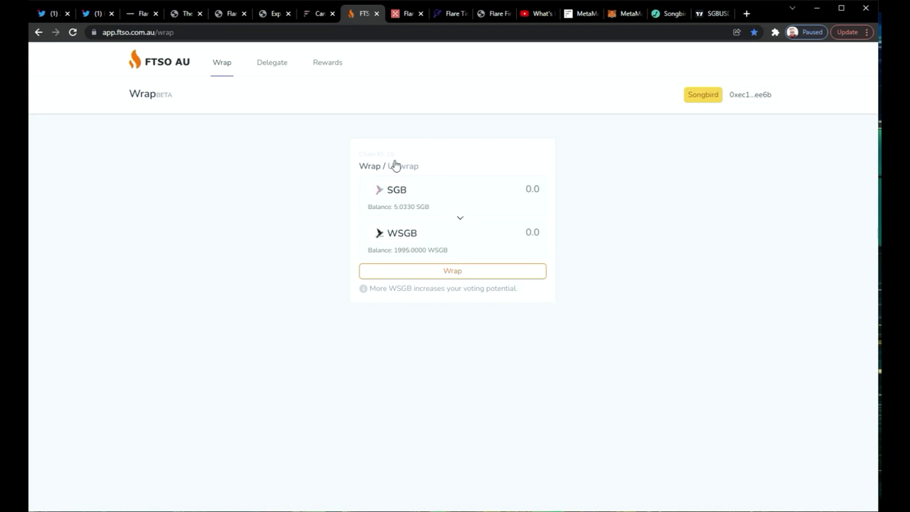
left_click(267, 63)
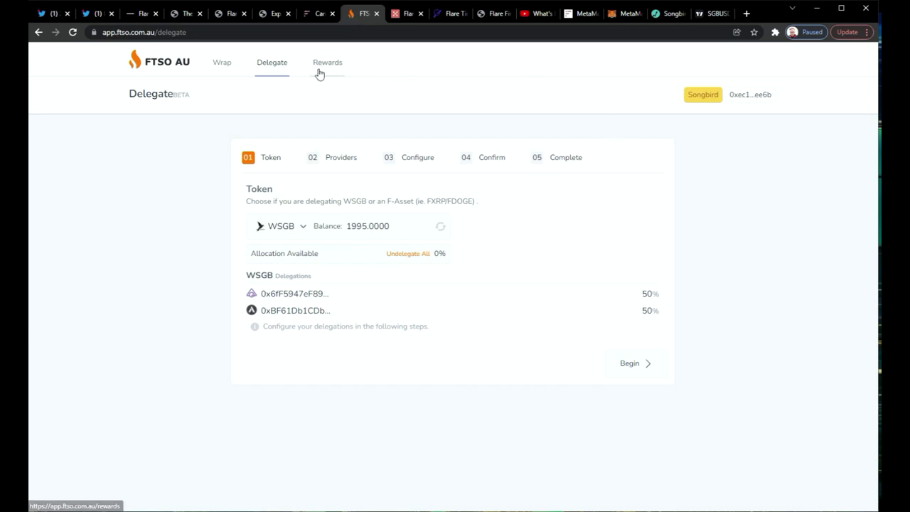
Return to FlareX and open the FlareFarm pools from there
left_click(396, 19)
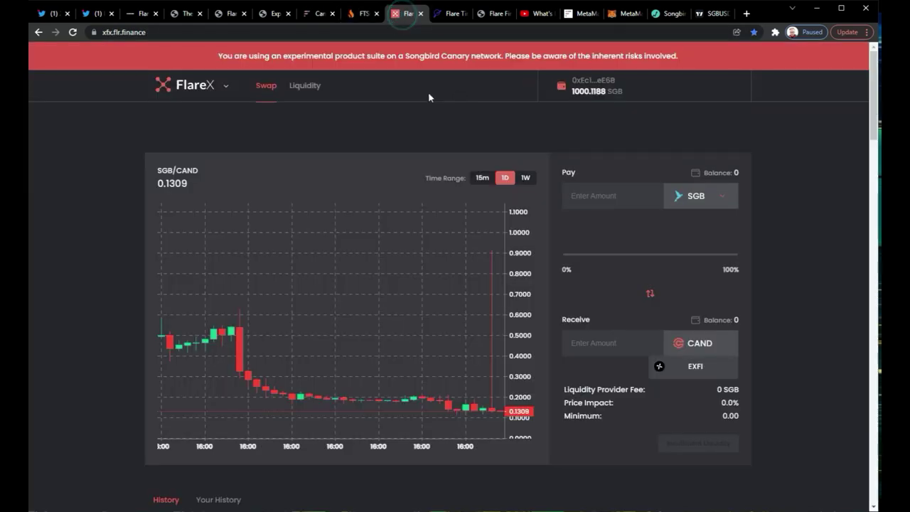
left_click(205, 86)
left_click(214, 128)
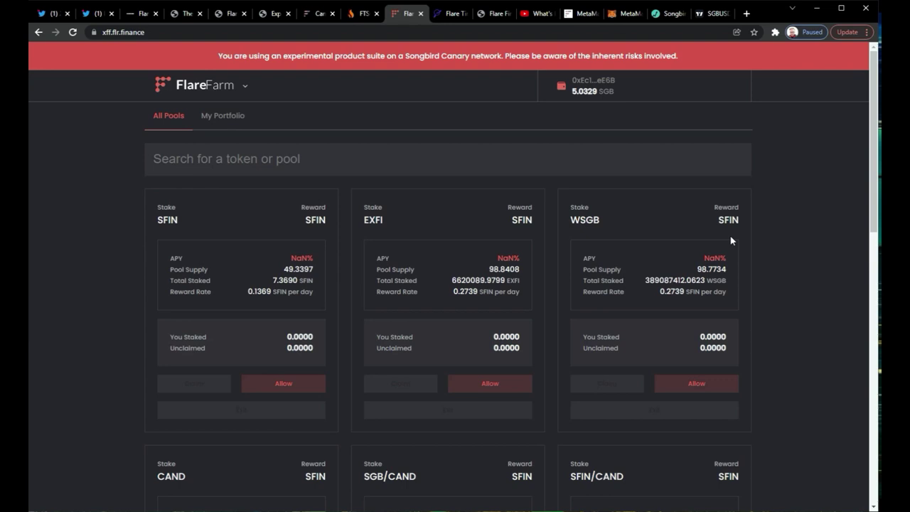
Alternate between FlareX and FlareFarm, try connecting the wallet on FlareFarm, and reload its pool list through FlareX
left_click(263, 125)
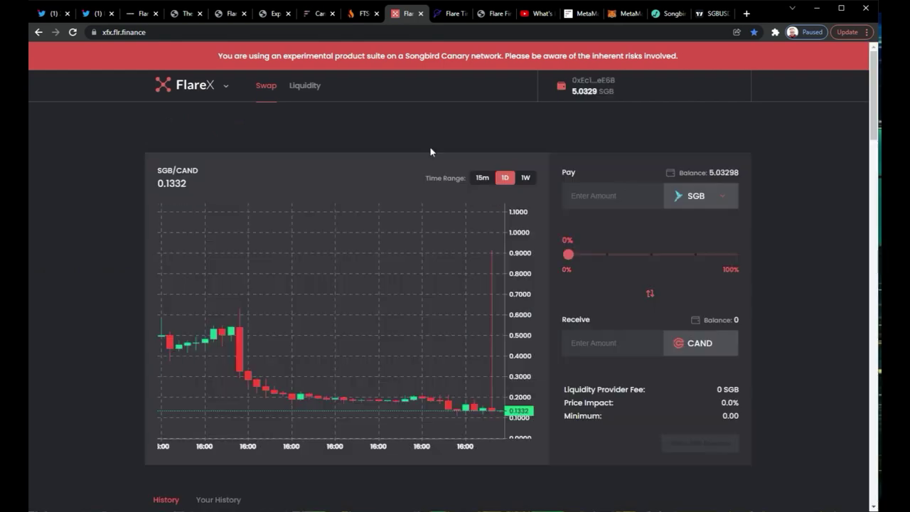
left_click(212, 96)
left_click(209, 117)
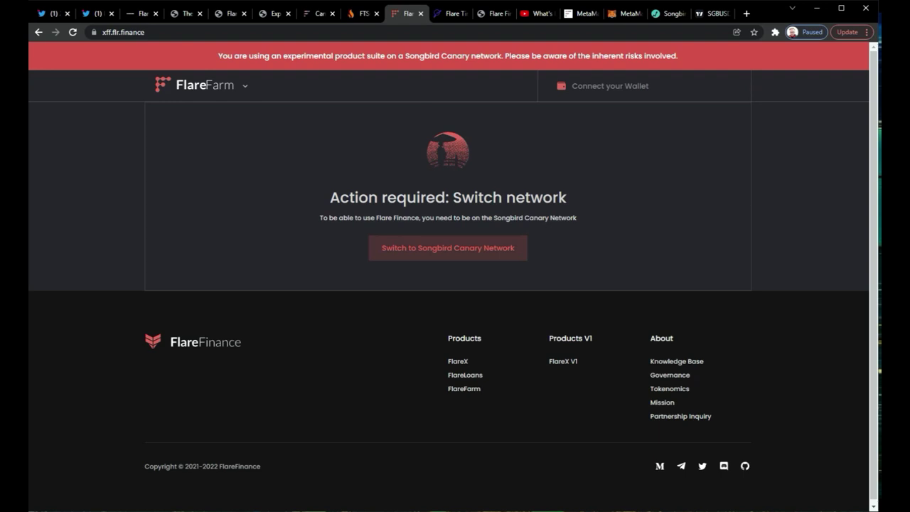
left_click(589, 88)
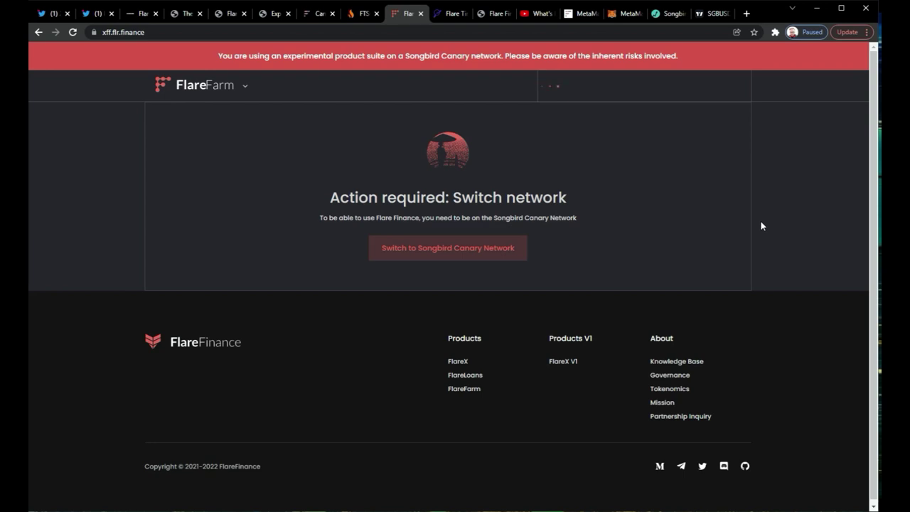
left_click(193, 87)
left_click(201, 119)
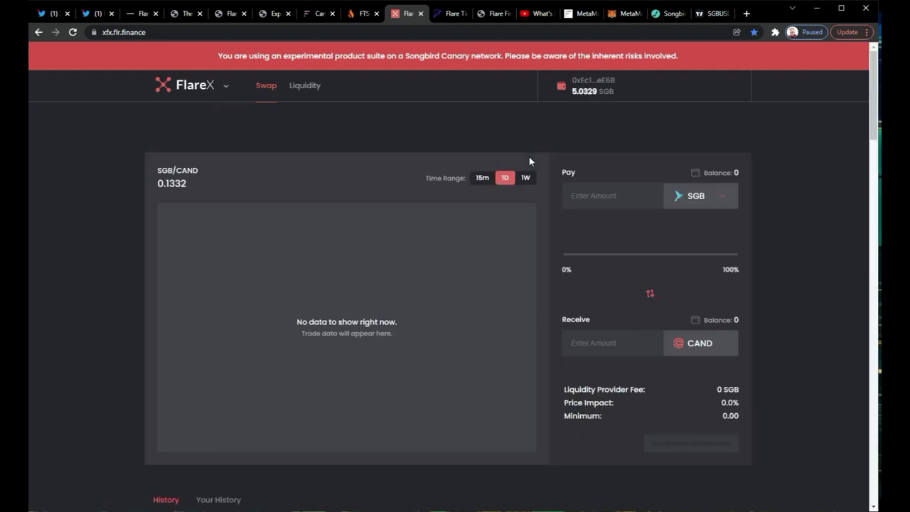
left_click(188, 87)
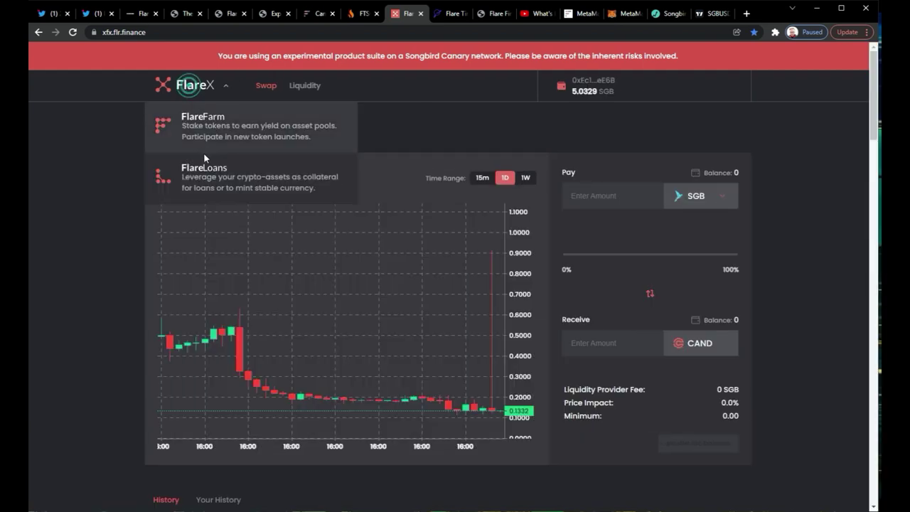
left_click(210, 142)
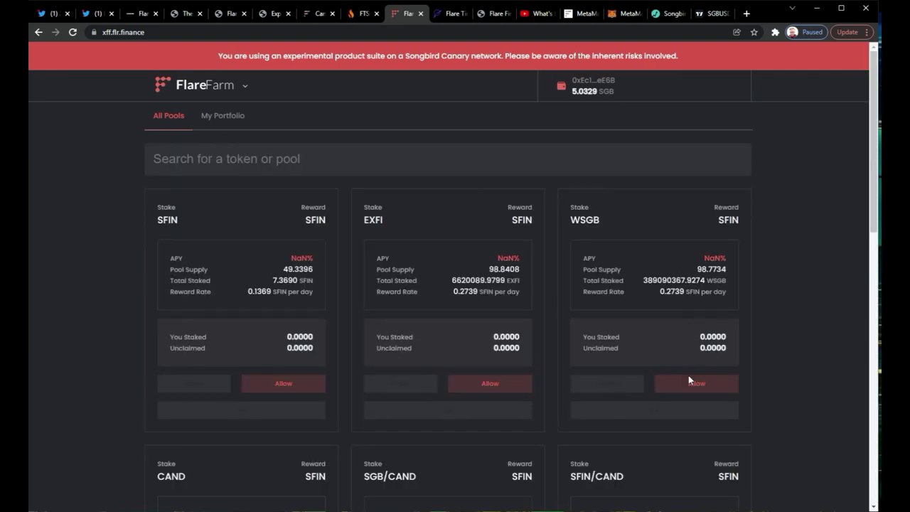
Allow FlareFarm's WSGB staking pool to access WSGB and confirm the permission in MetaMask
left_click(689, 385)
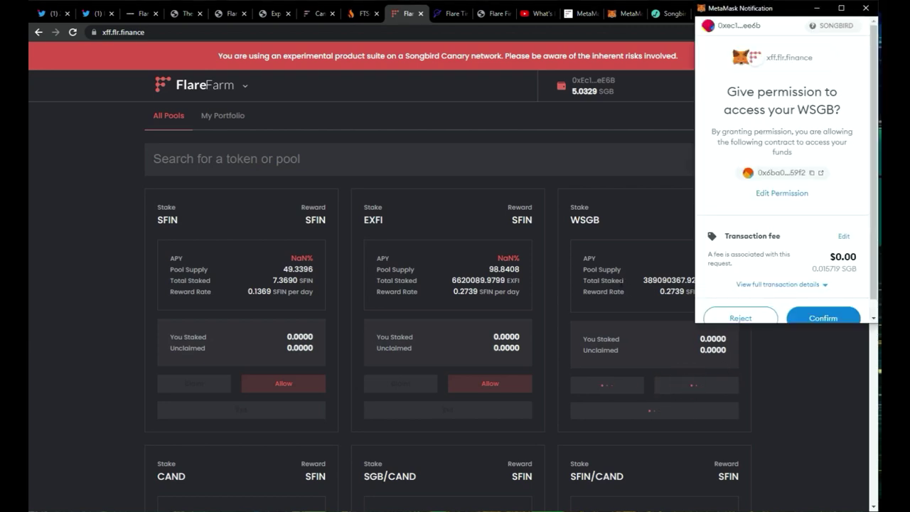
scroll(776, 332, "down", 2)
scroll(765, 283, "down", 1)
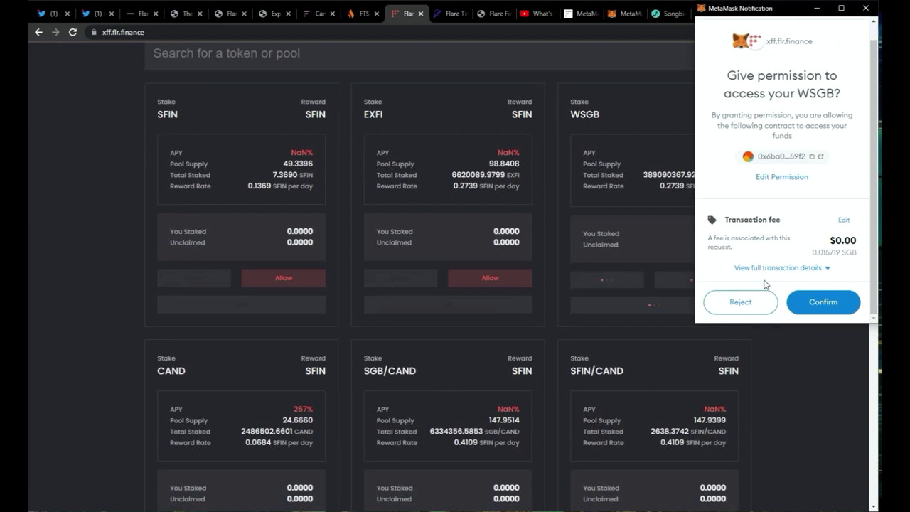
left_click(819, 304)
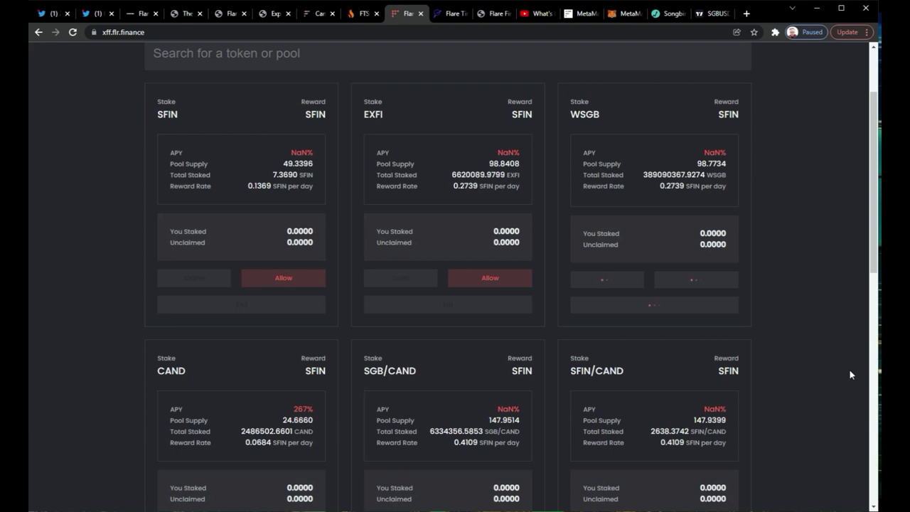
Check the status of the WSGB spending approval in MetaMask's activity and return to the WSGB pool
left_click(775, 32)
left_click(642, 154)
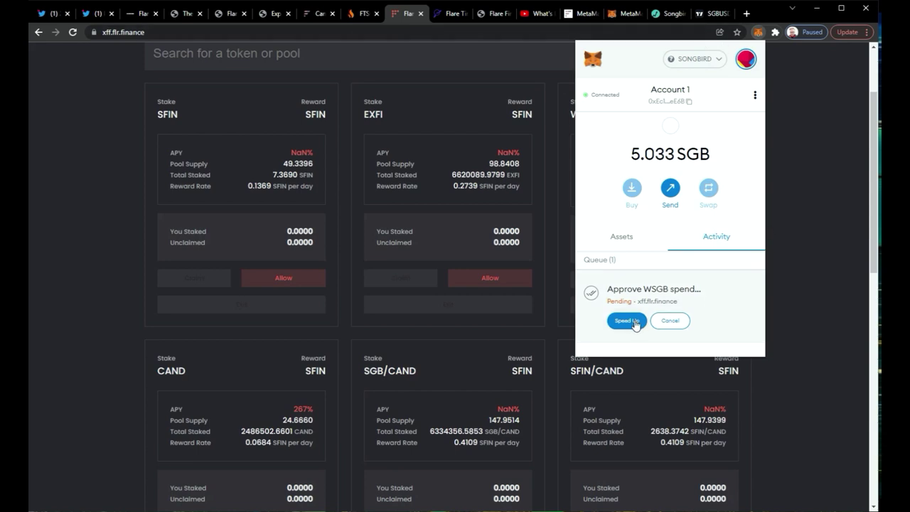
left_click(832, 266)
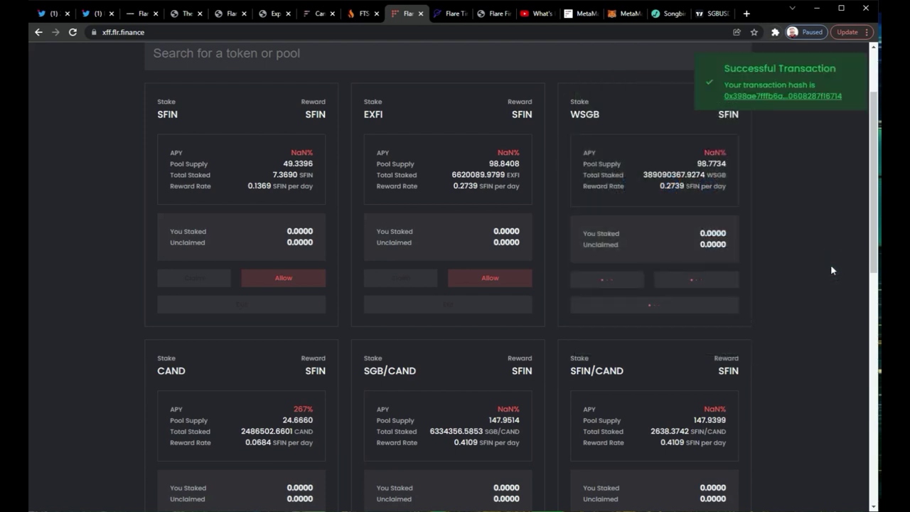
left_click(774, 32)
left_click(687, 151)
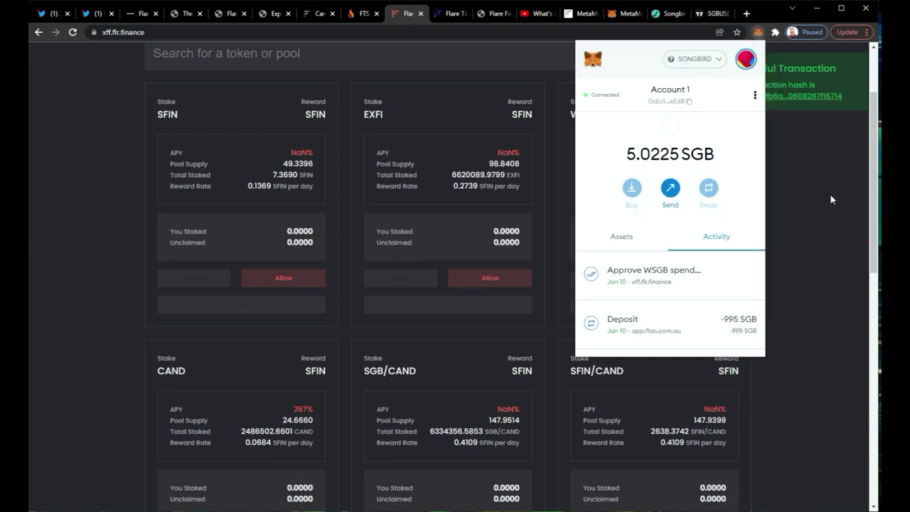
left_click(831, 193)
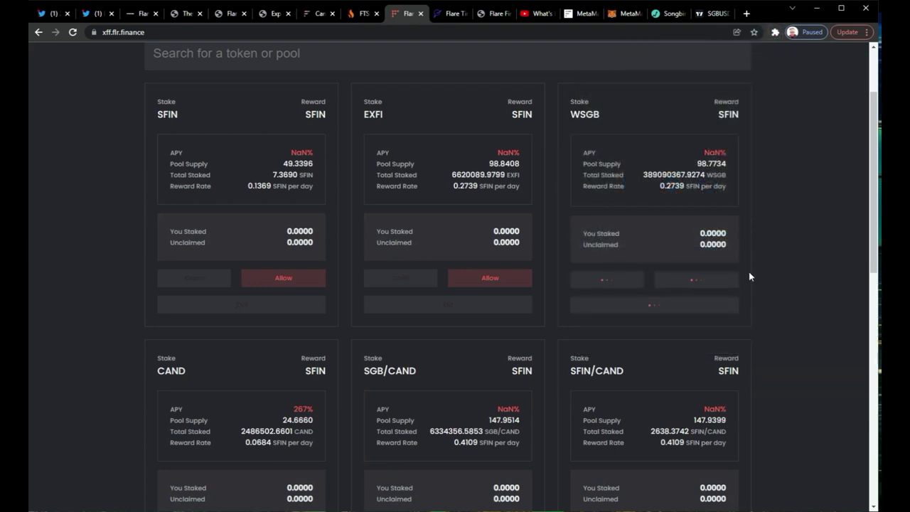
scroll(804, 263, "up", 2)
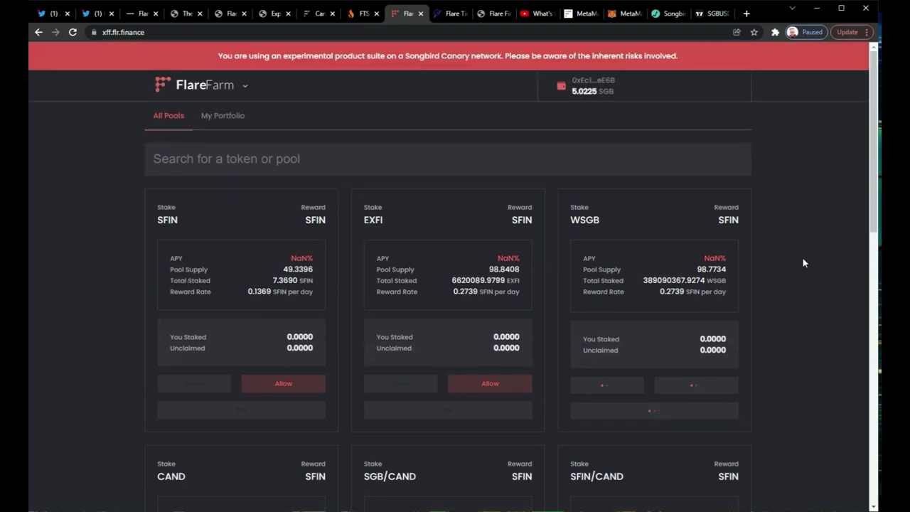
Reload FlareFarm, switch to FlareX, and try to connect the wallet there
left_click(73, 32)
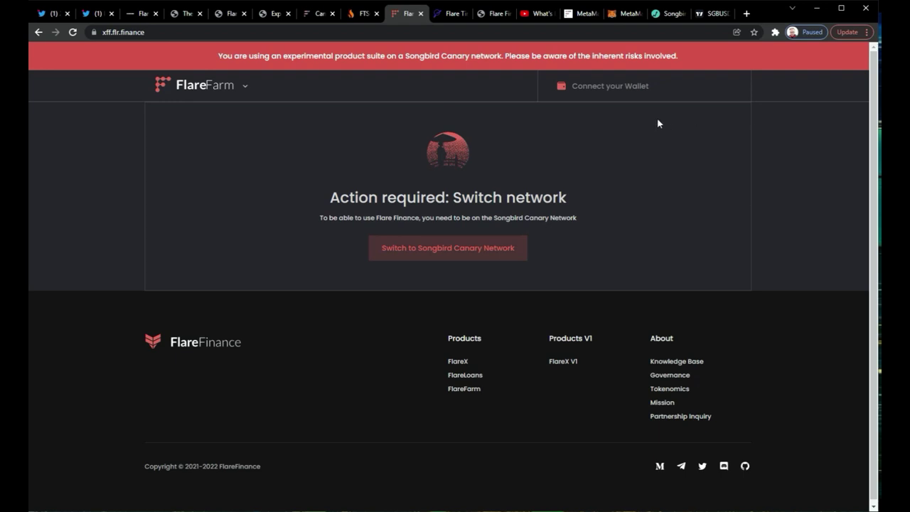
left_click(394, 13)
left_click(237, 90)
left_click(208, 122)
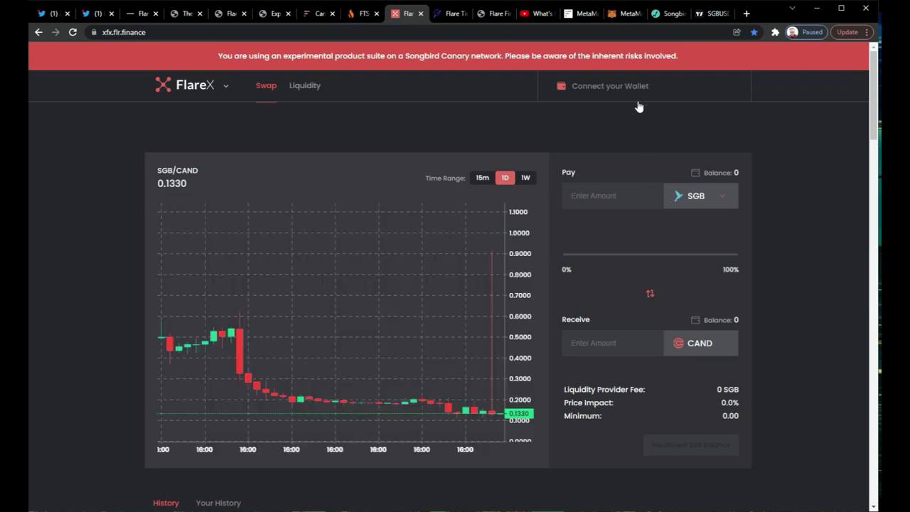
left_click(636, 94)
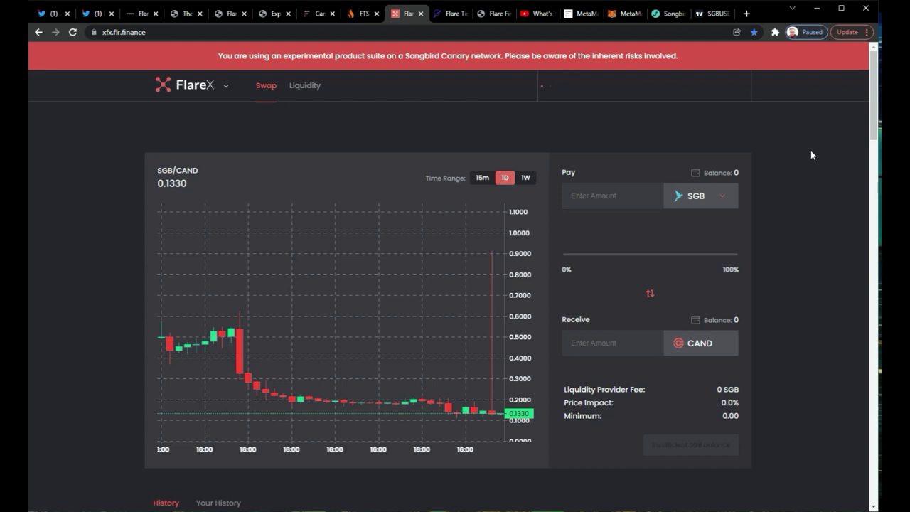
Copy the FlareX address, reopen xfx.flr.finance in a fresh tab, and try to connect the wallet again
left_click(114, 32)
key("ctrl+c")
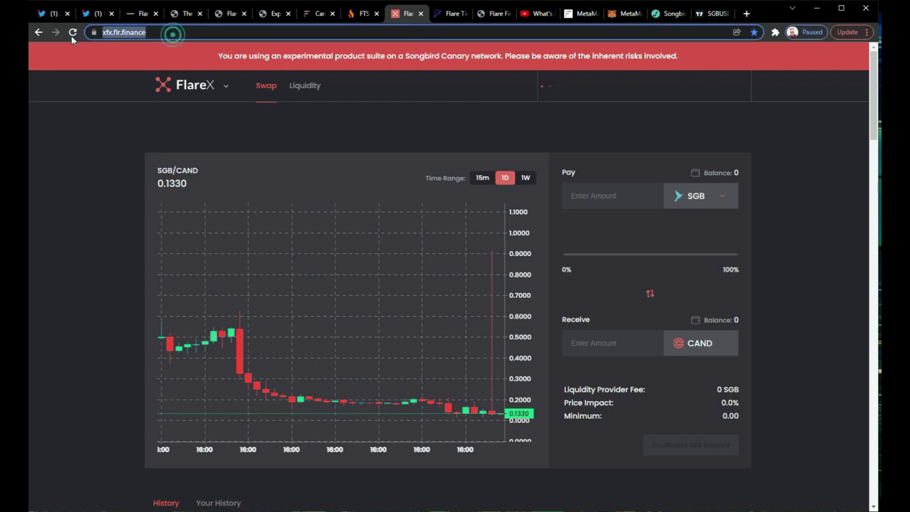
left_click(422, 13)
left_click(703, 13)
left_click(437, 228)
key("ctrl+v")
left_click(427, 249)
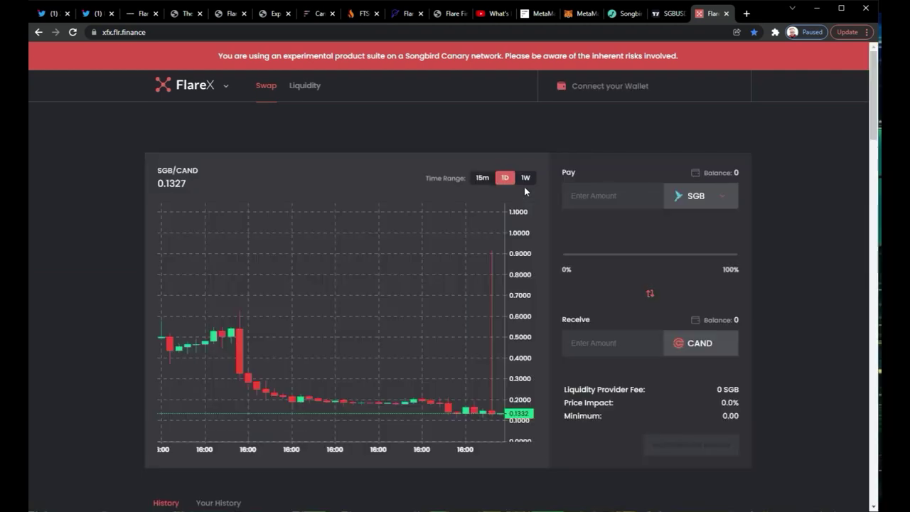
left_click(623, 94)
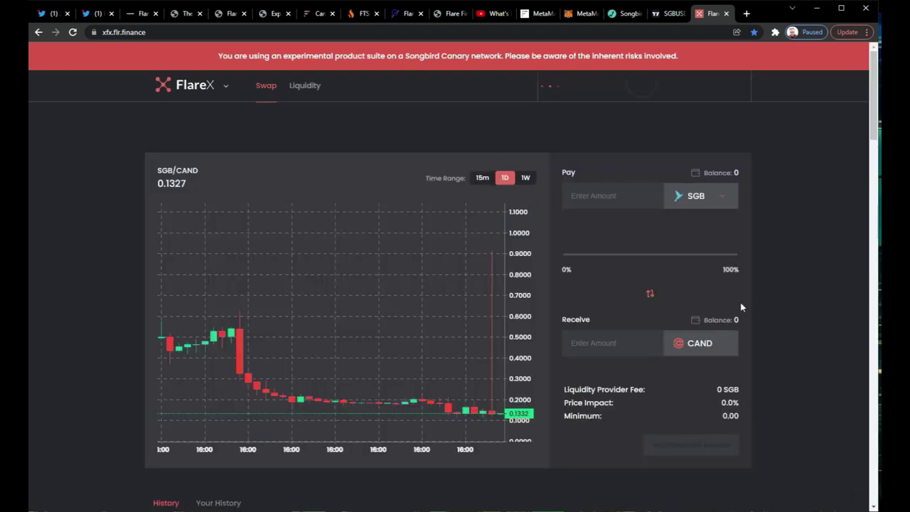
Disconnect Account 1 from xfx.flr.finance in MetaMask and close the FlareX tab
left_click(774, 33)
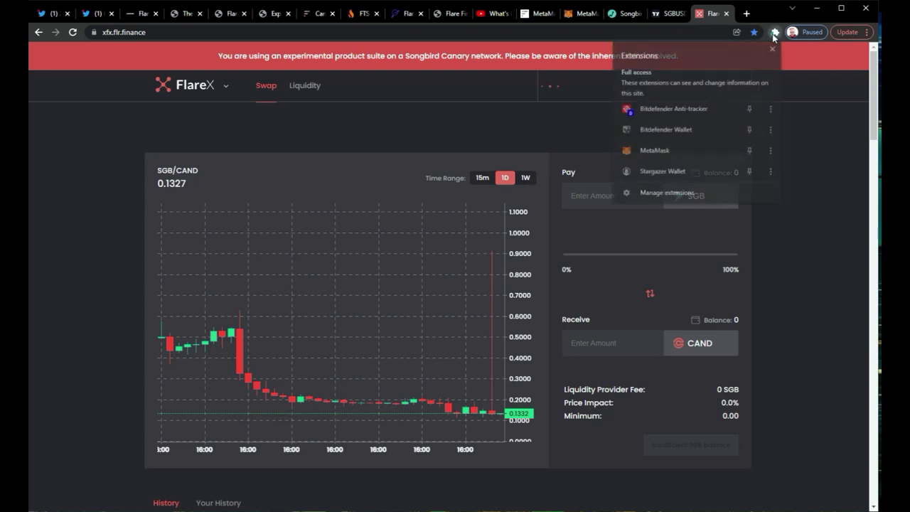
left_click(656, 151)
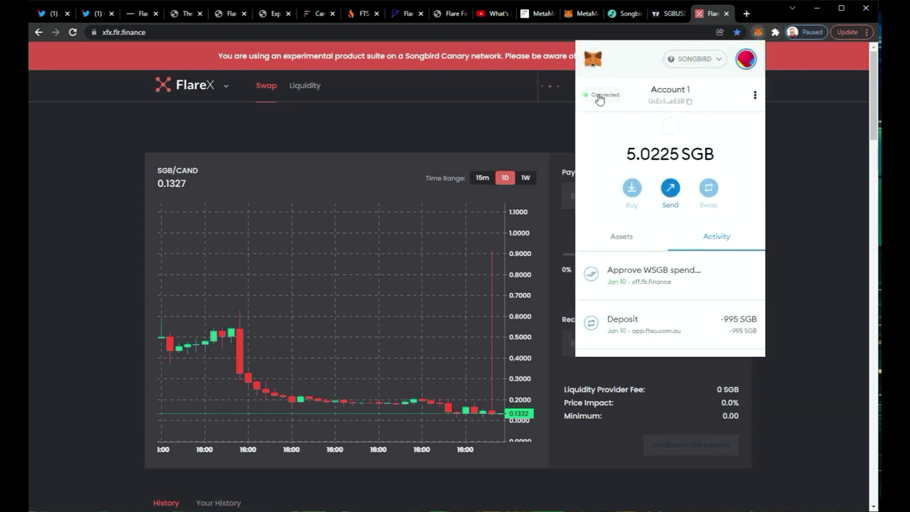
left_click(600, 98)
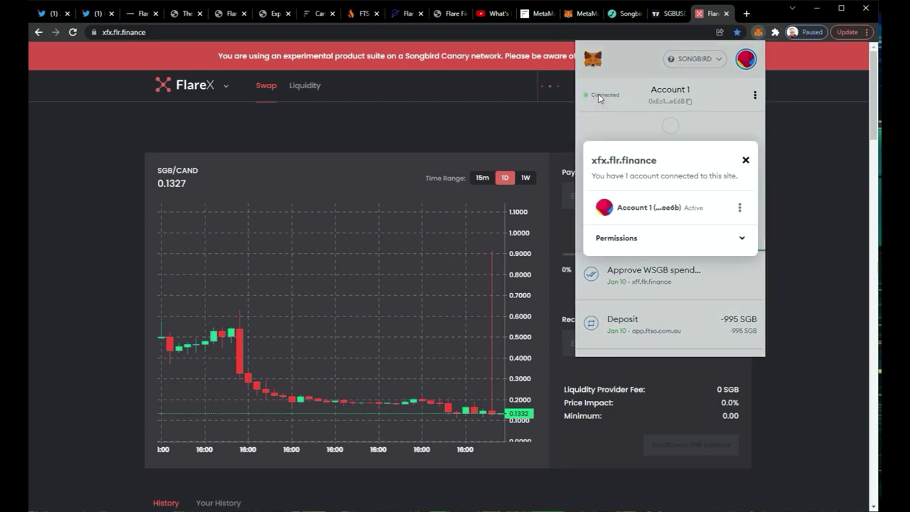
left_click(738, 208)
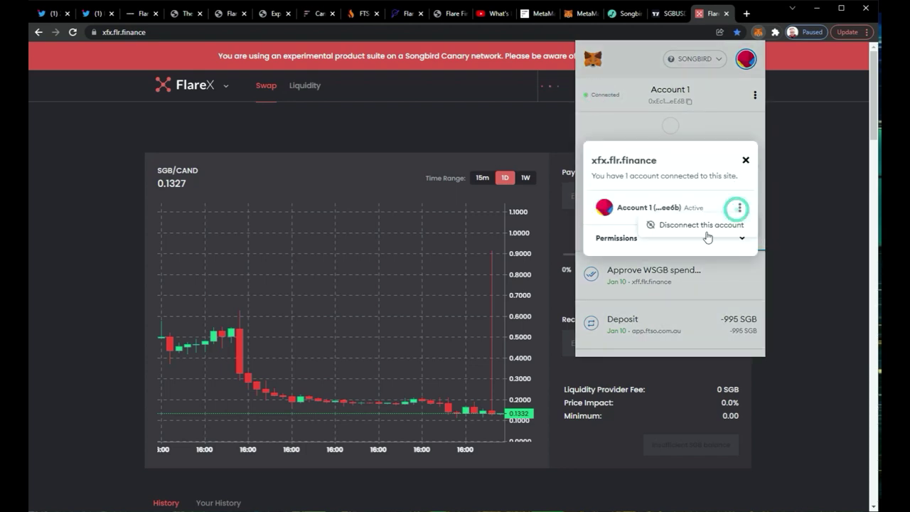
left_click(710, 226)
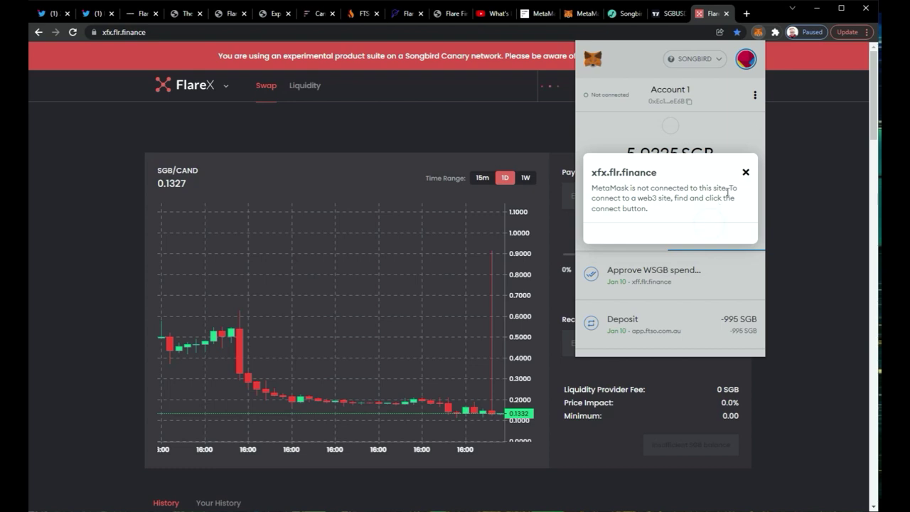
left_click(745, 173)
left_click(820, 140)
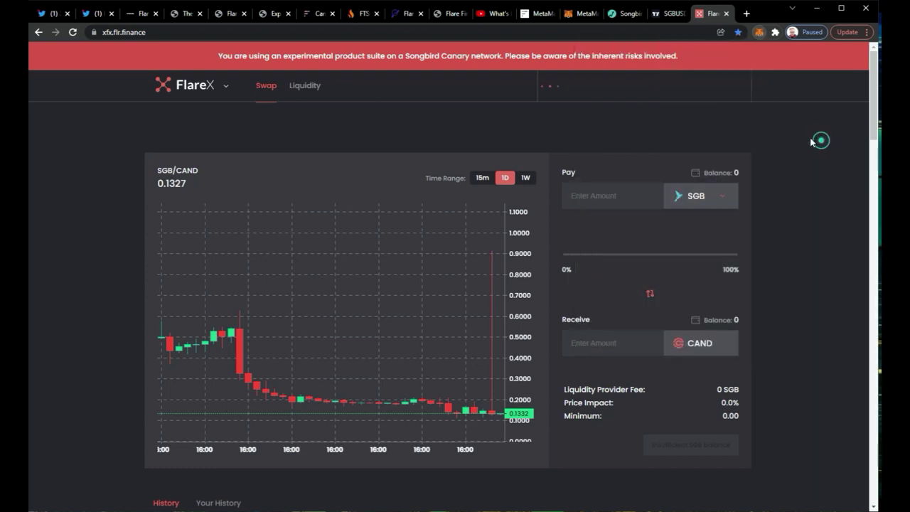
left_click(726, 13)
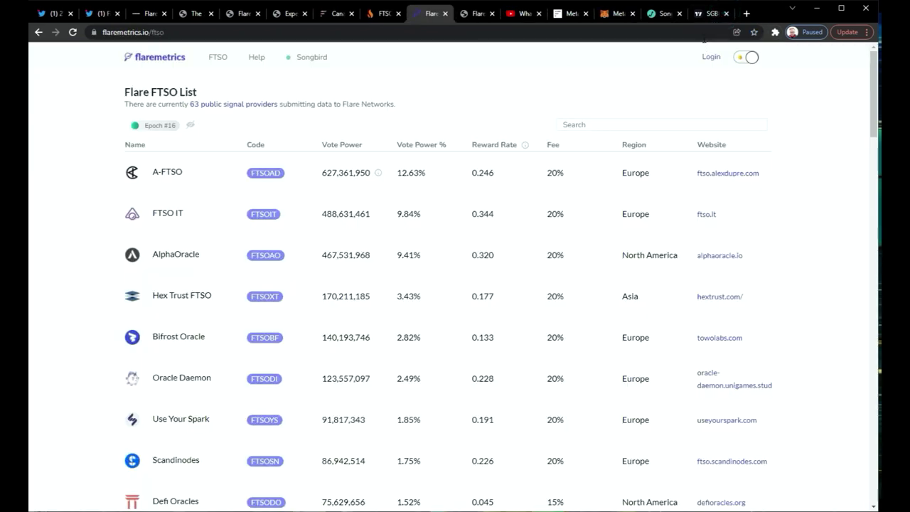
Open xfx.flr.finance in a new tab and approve the MetaMask connection to FlareX
left_click(746, 13)
left_click(380, 226)
key("ctrl+v")
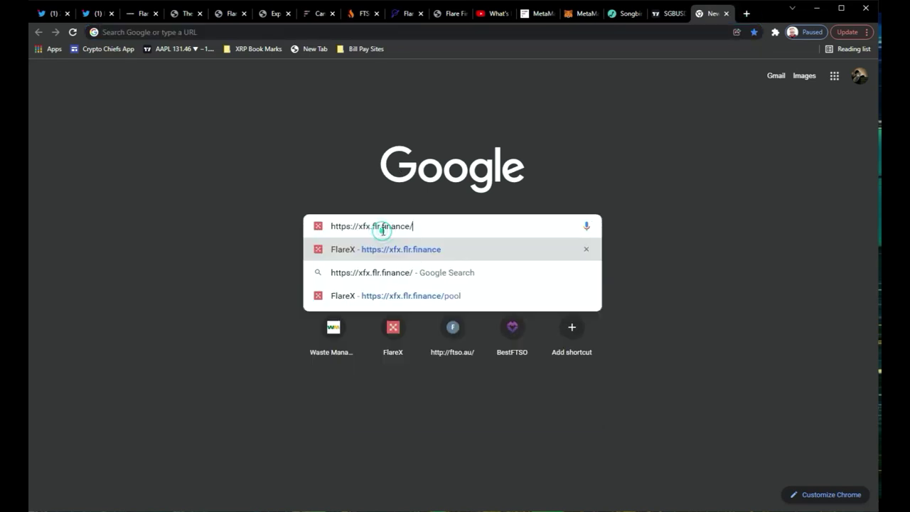
left_click(390, 259)
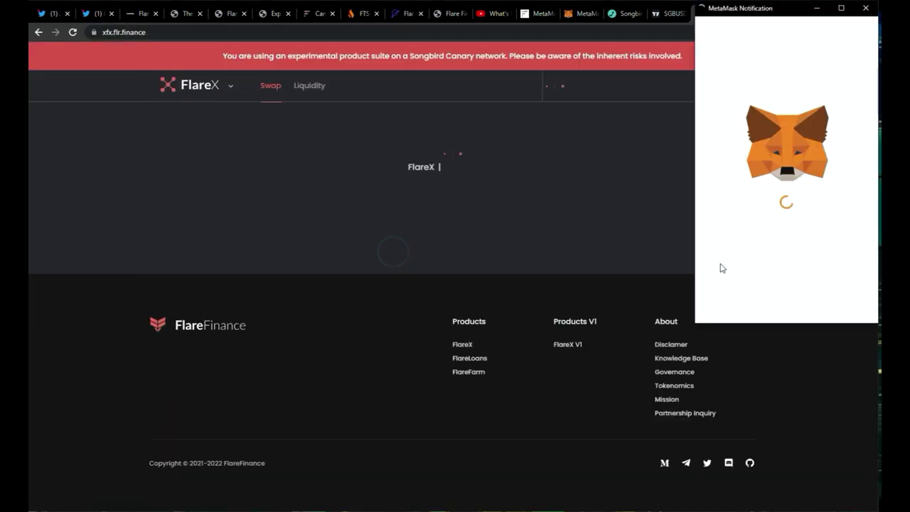
left_click(816, 307)
left_click(836, 306)
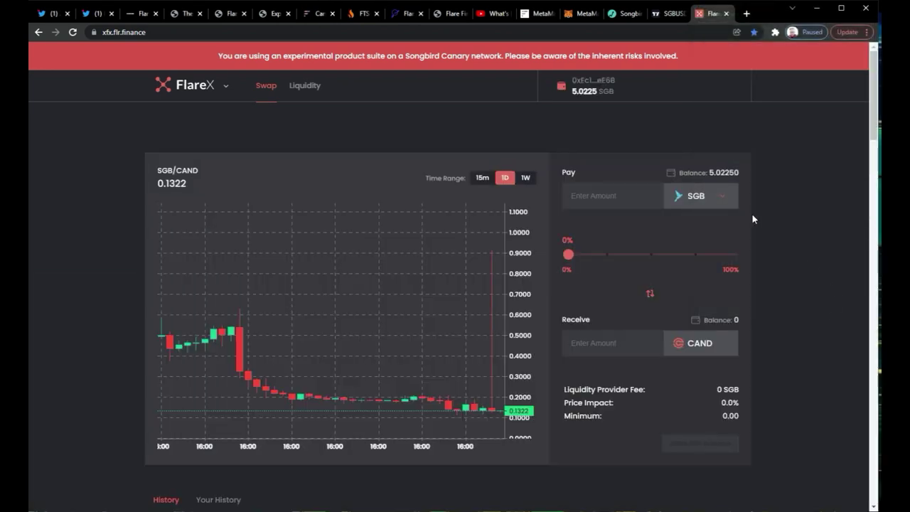
Switch from FlareX to FlareFarm and open the staking form for the WSGB pool
left_click(192, 87)
left_click(234, 138)
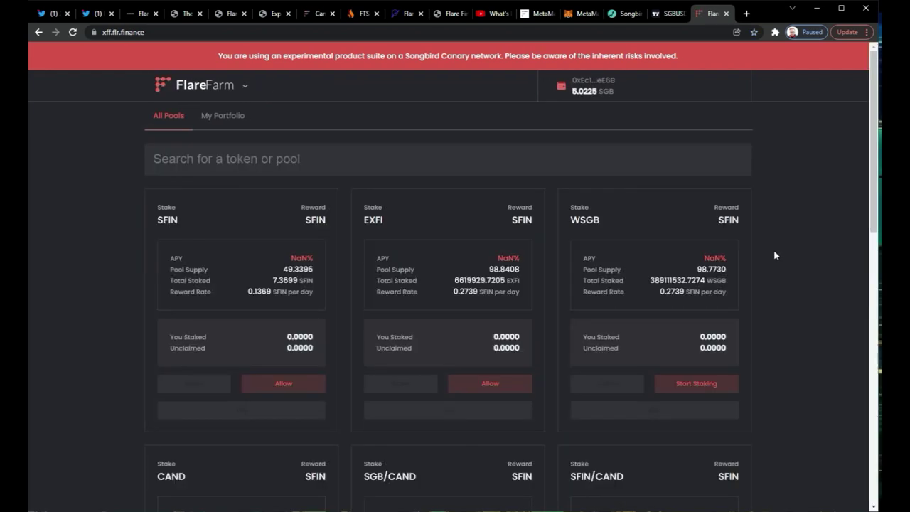
scroll(774, 251, "down", 1)
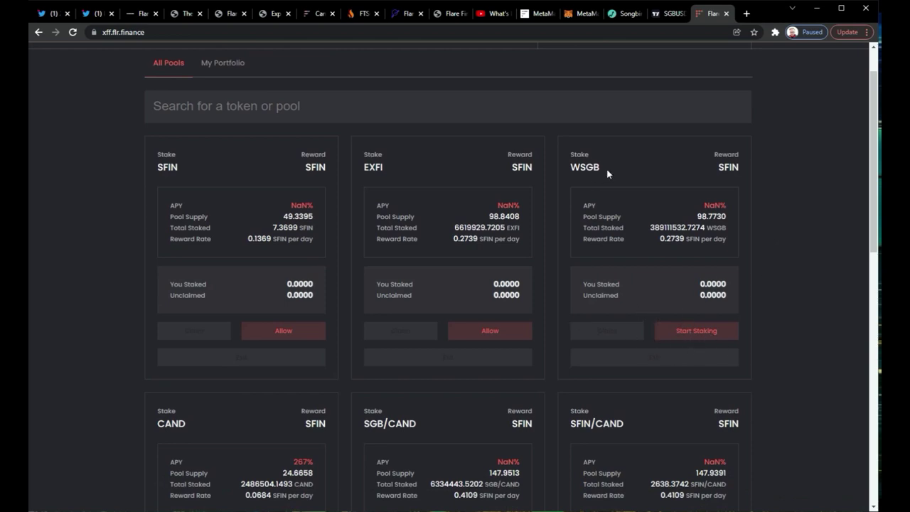
left_click(706, 334)
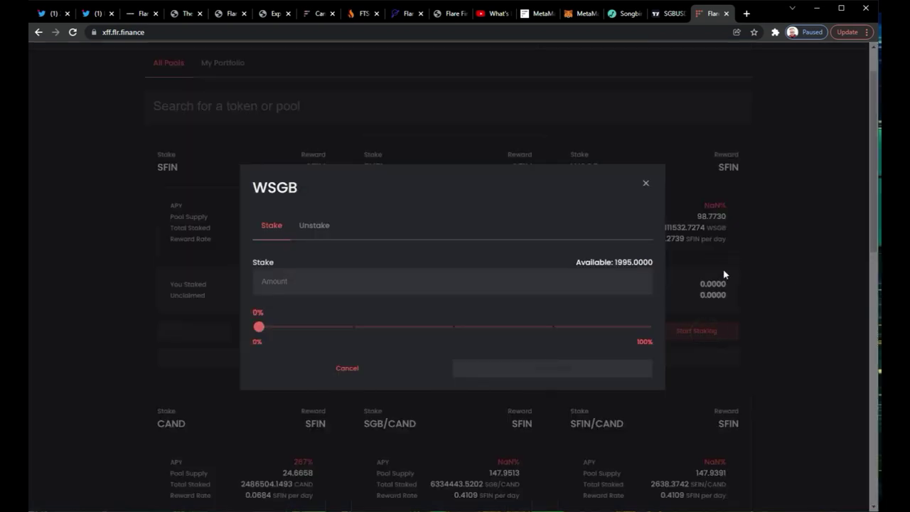
Enter 1995 as the WSGB stake amount and submit the stake
left_click(350, 280)
type("1995")
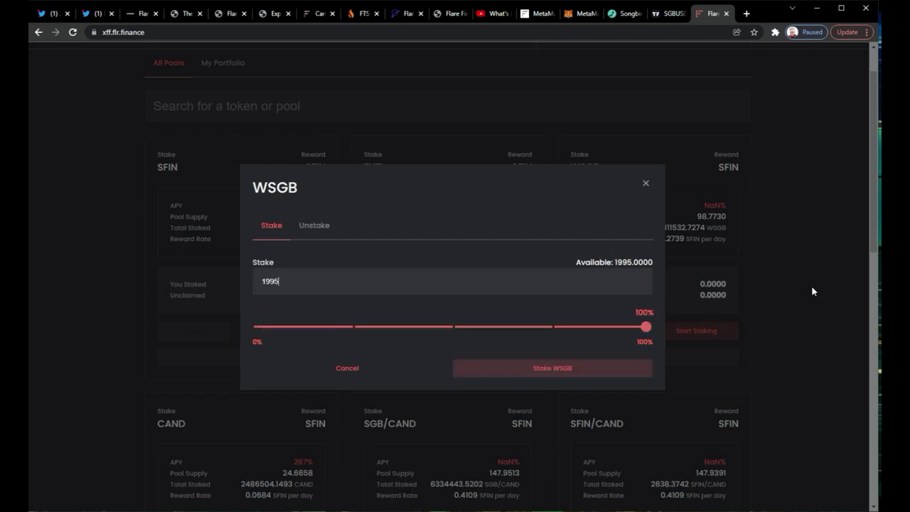
left_click(556, 375)
left_click(554, 371)
Set the stake amount to 995, submit the WSGB stake, and confirm the transaction in MetaMask
left_click(299, 282)
key("BackSpace")
key("BackSpace")
key("BackSpace")
key("BackSpace")
type("995")
left_click(548, 367)
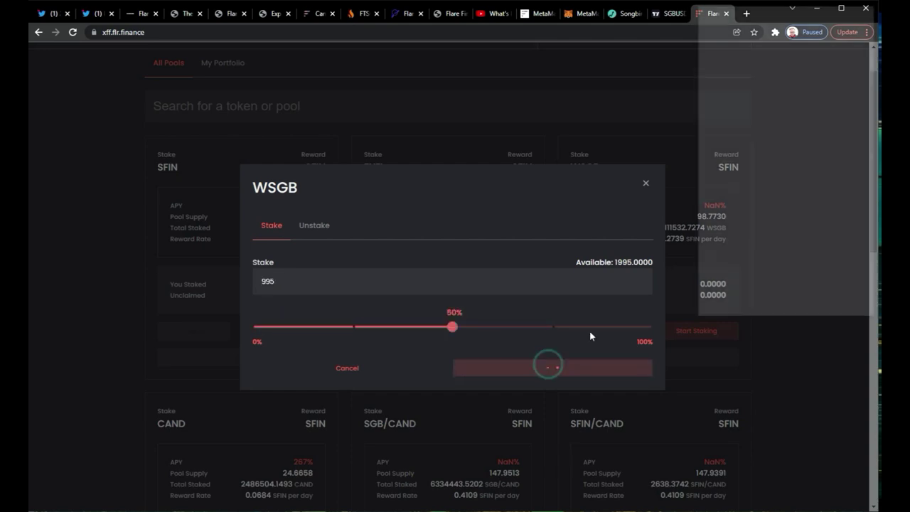
scroll(790, 270, "down", 1)
left_click(823, 308)
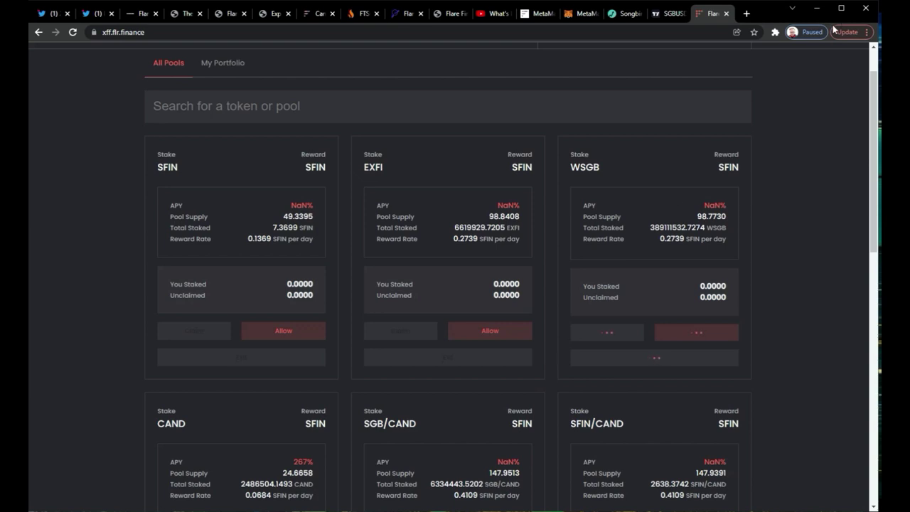
Check the stake transaction in MetaMask's activity and close the FlareFarm tab
left_click(775, 32)
left_click(675, 152)
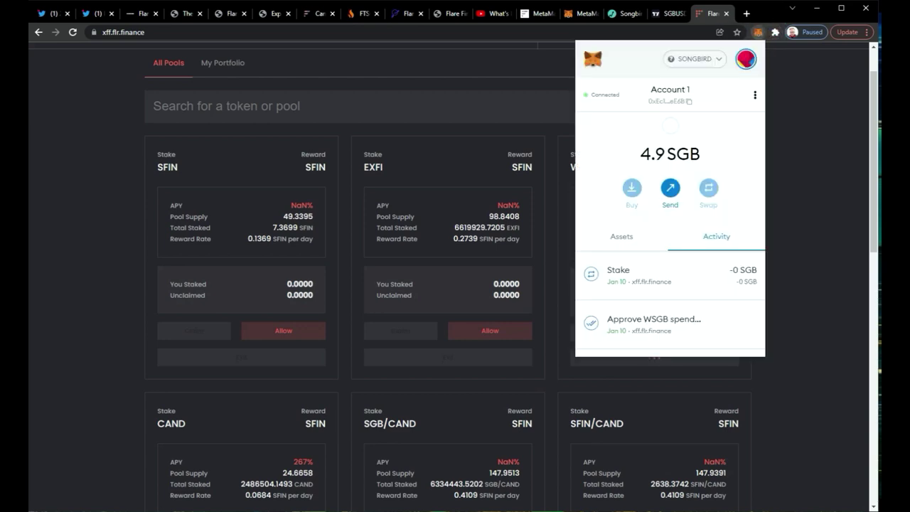
left_click(816, 203)
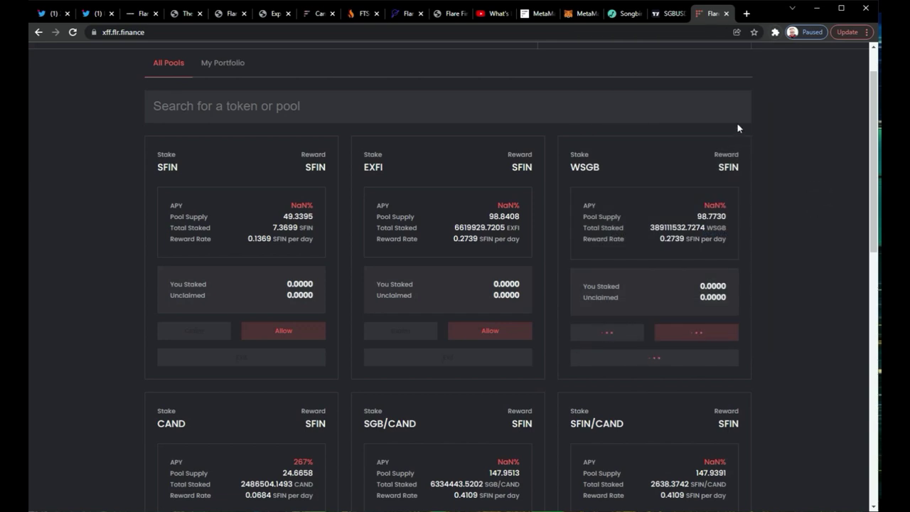
left_click(726, 13)
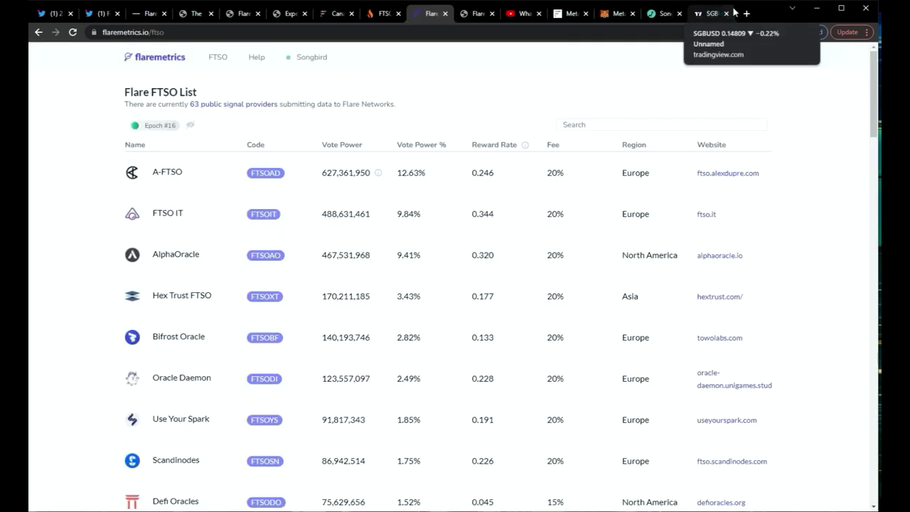
Reopen xfx.flr.finance in a new tab, checking MetaMask's account status before loading the page
left_click(747, 13)
left_click(367, 235)
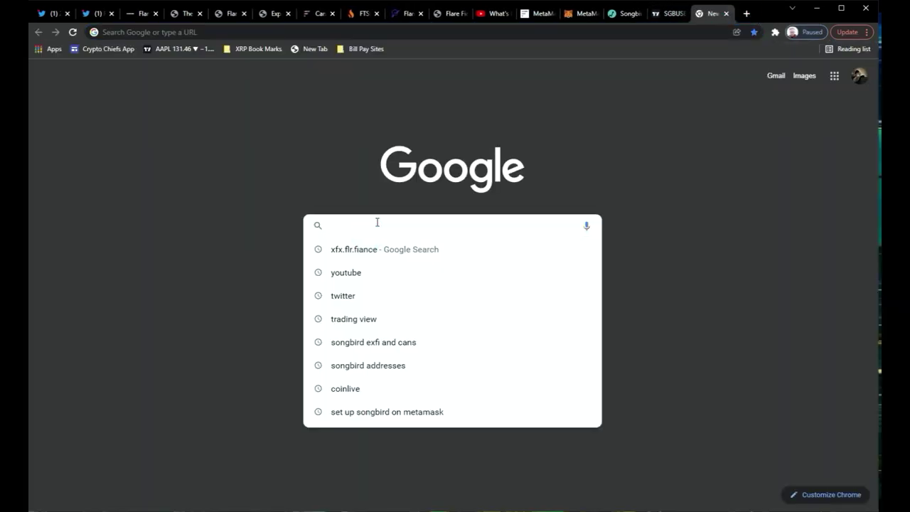
type("https://xfx.flr.finance/")
left_click(776, 32)
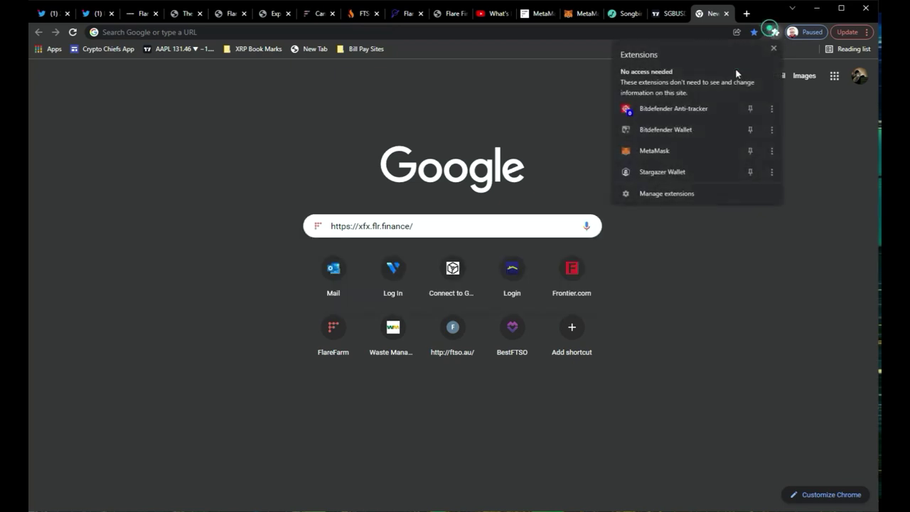
left_click(652, 158)
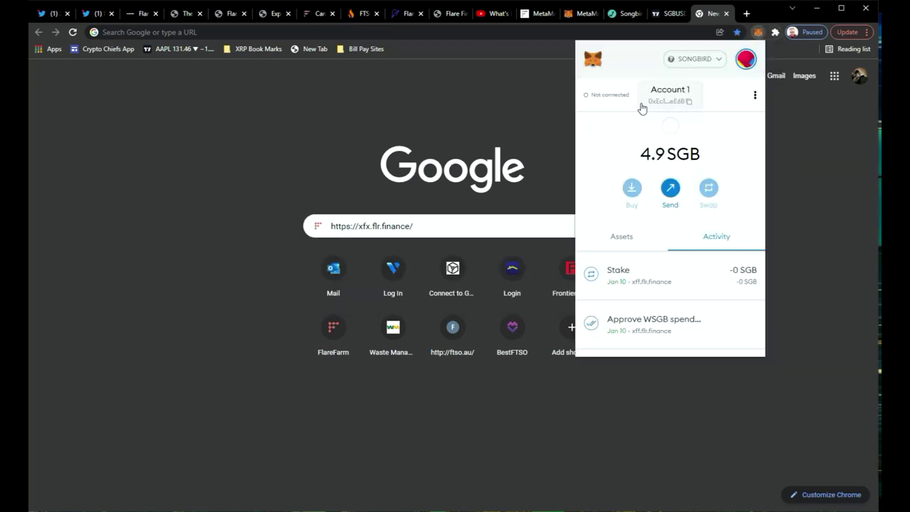
left_click(511, 105)
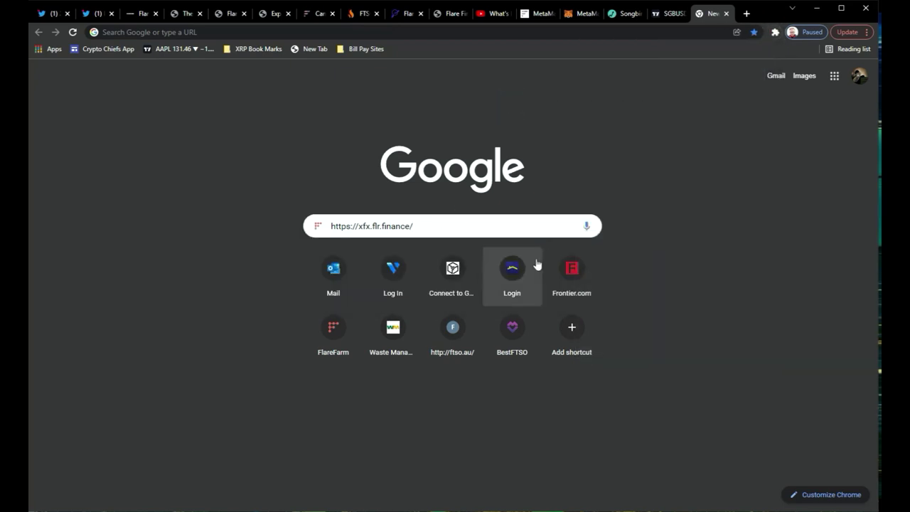
left_click(455, 227)
key("Return")
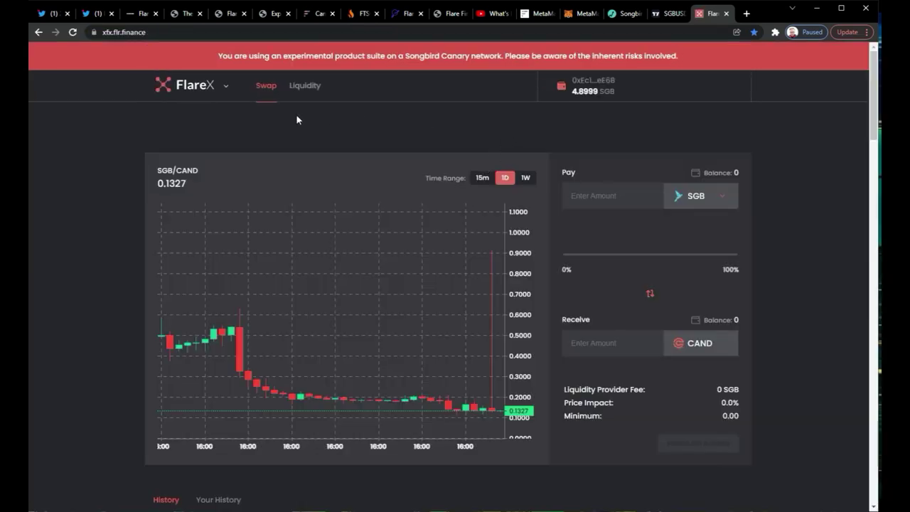
Switch FlareX to FlareFarm, reload the page, and close its tab
left_click(205, 87)
left_click(171, 125)
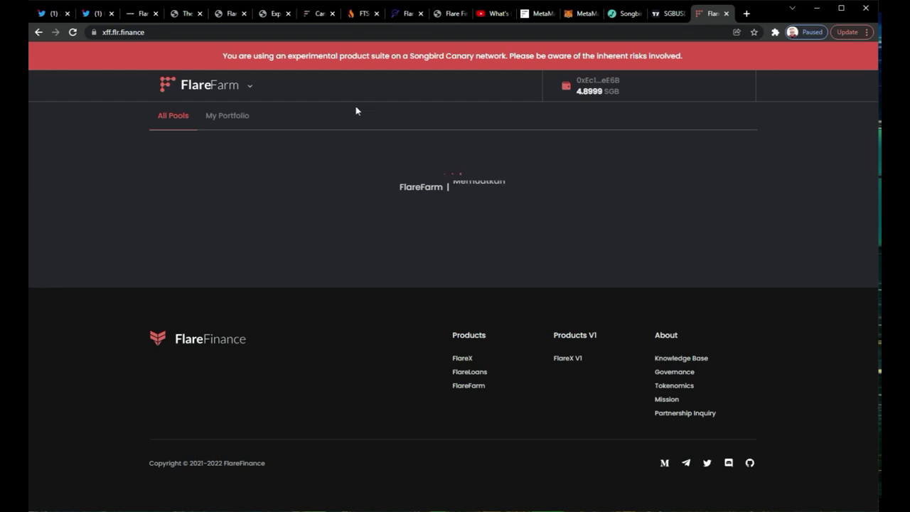
left_click(71, 33)
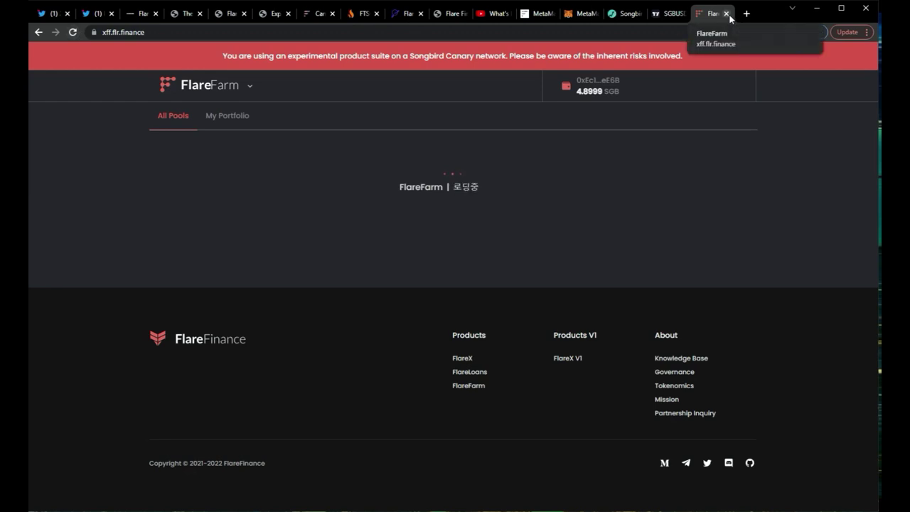
left_click(726, 14)
Check Account 1's site connection status in MetaMask from the flaremetrics page and close the wallet
left_click(775, 32)
left_click(687, 155)
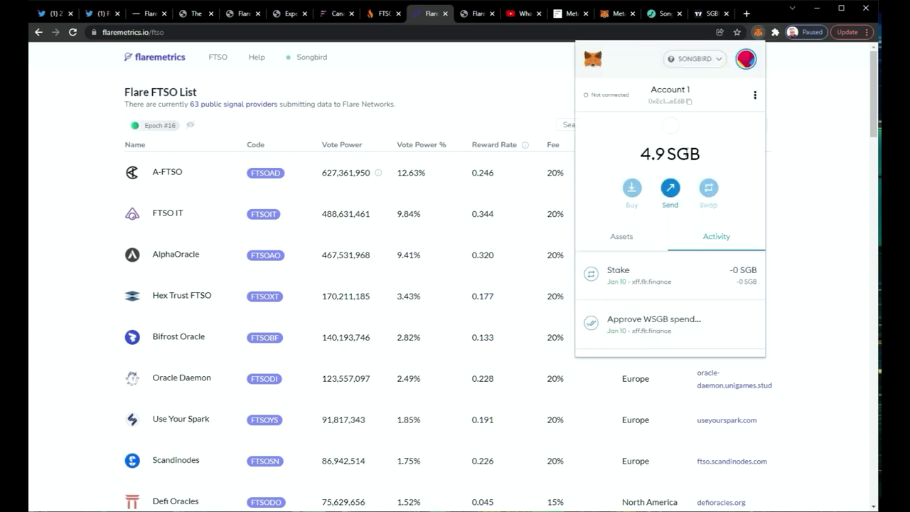
left_click(610, 95)
left_click(746, 173)
left_click(810, 82)
Load xfx.flr.finance again in a new browser tab
left_click(746, 14)
left_click(405, 227)
type("https://xfx.flr.finance/")
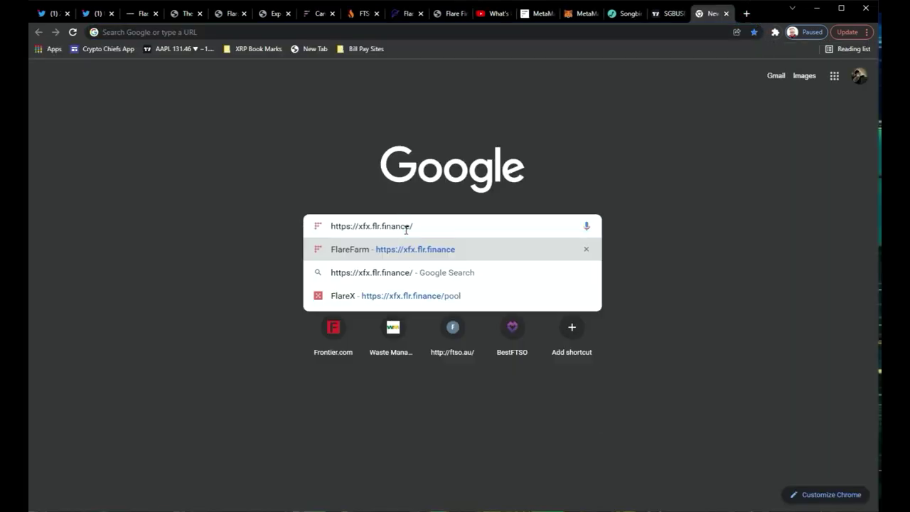
key("Return")
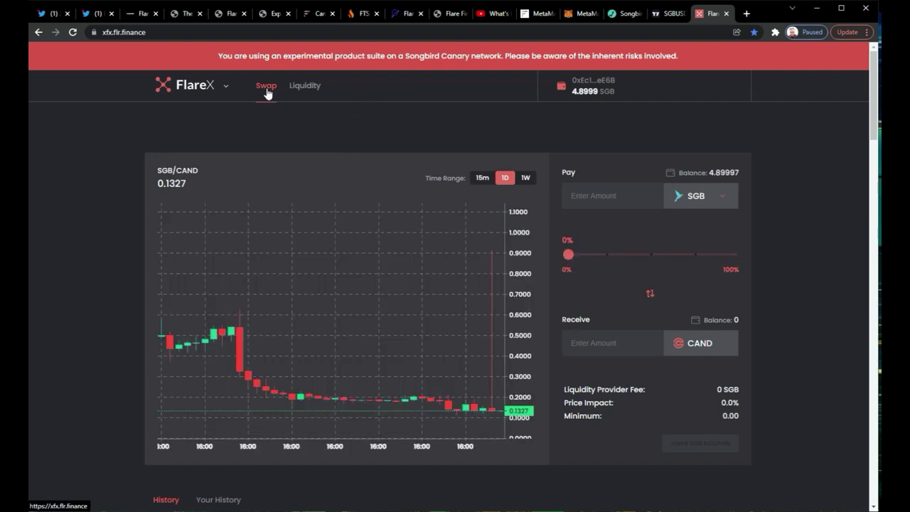
Check the wallet balance and tokens on FlareX, and Account 1's connection and activity in MetaMask
left_click(633, 89)
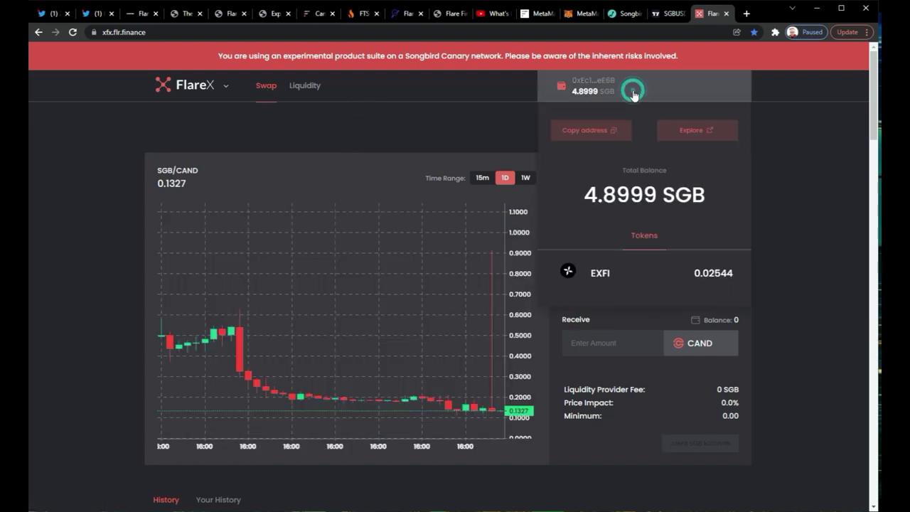
left_click(811, 107)
left_click(775, 32)
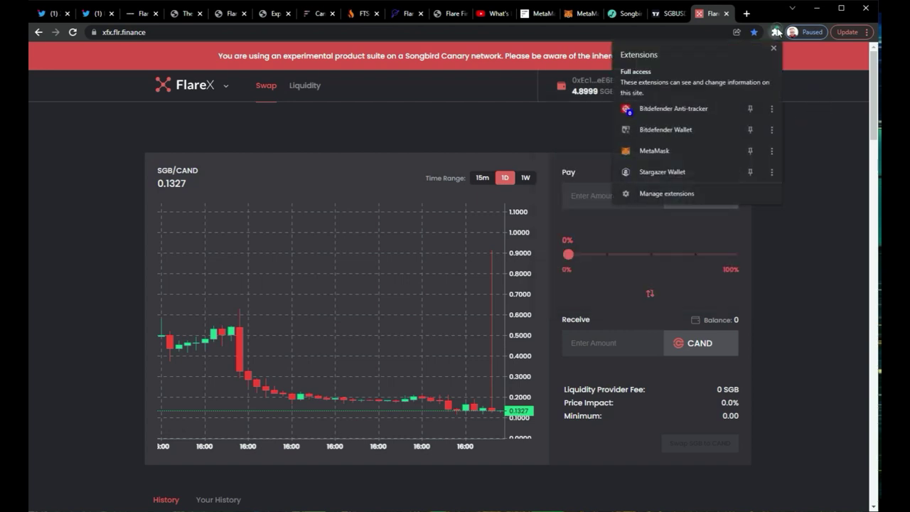
left_click(681, 147)
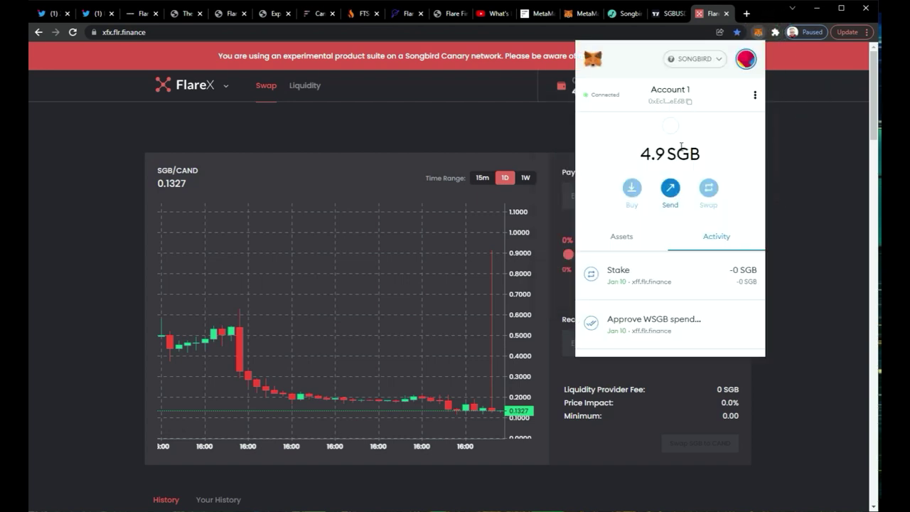
left_click(820, 124)
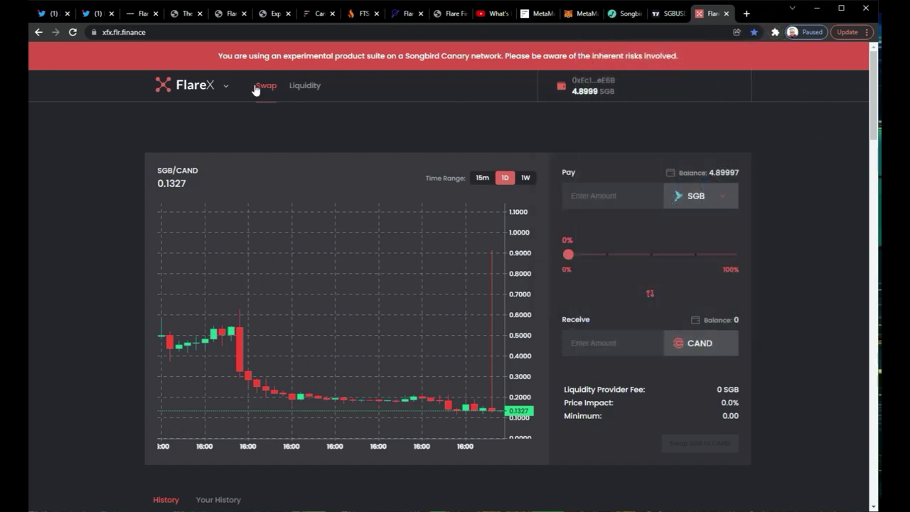
Switch to FlareFarm and inspect the WSGB pool's staked and unclaimed amounts
left_click(219, 84)
left_click(236, 121)
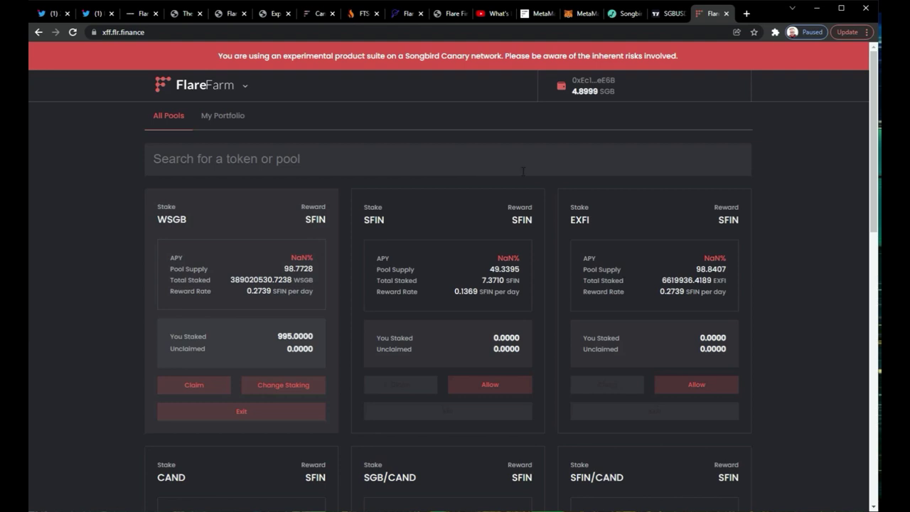
scroll(650, 212, "down", 1)
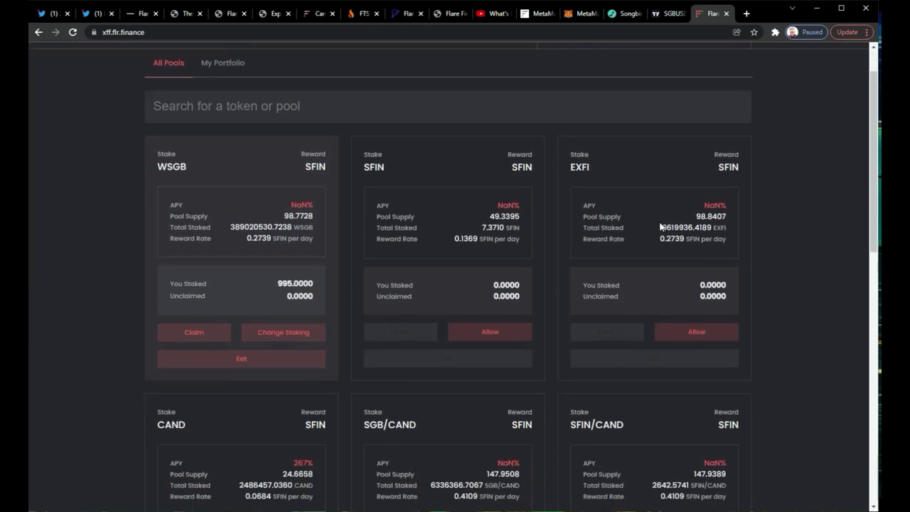
scroll(658, 222, "down", 2)
scroll(660, 225, "up", 3)
mouse_move(300, 302)
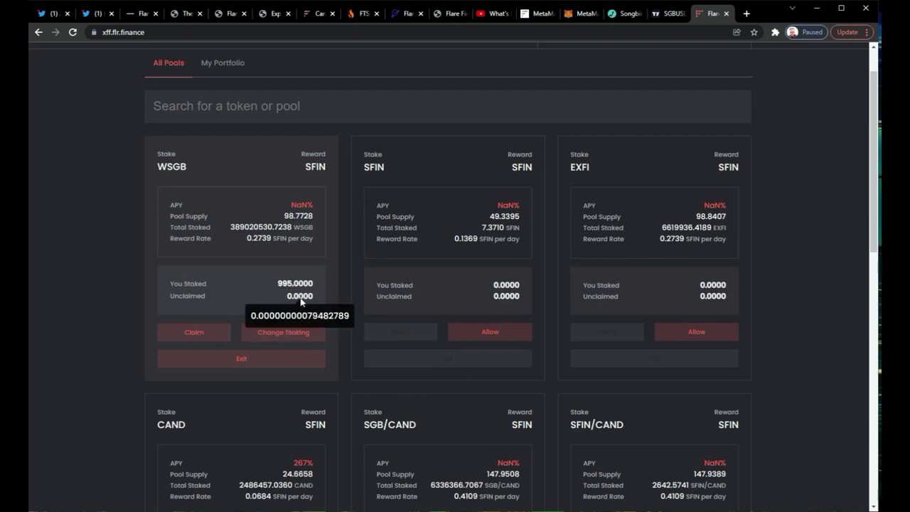
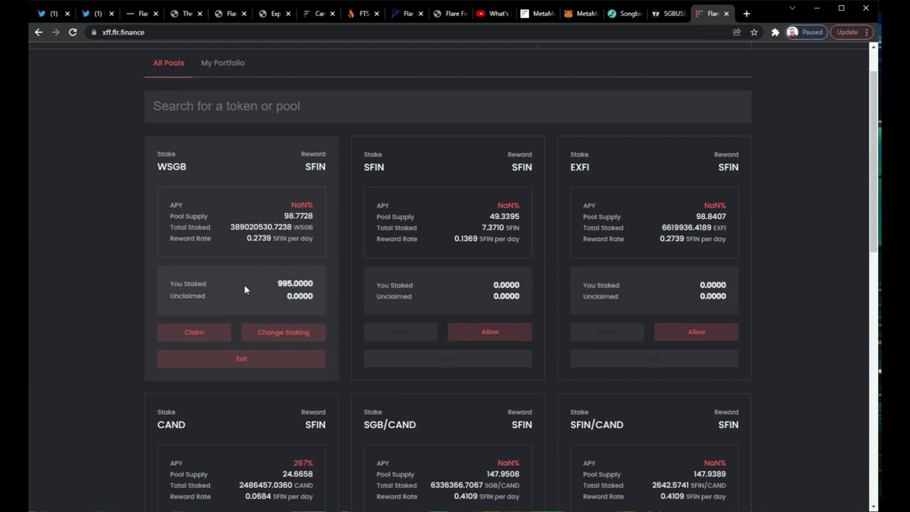
Stake 100% of the available WSGB (1000) in the WSGB pool, confirming in MetaMask and checking its activity
left_click(284, 335)
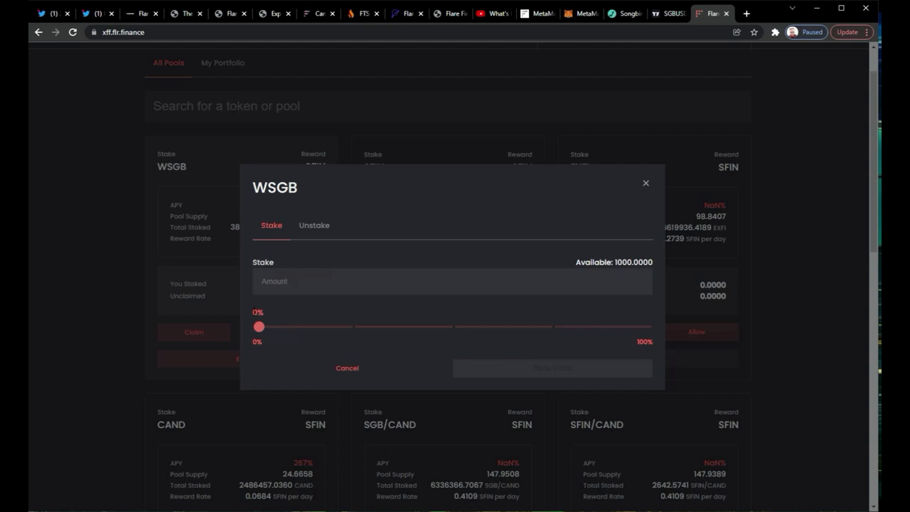
left_click_drag(258, 327, 646, 328)
left_click(537, 373)
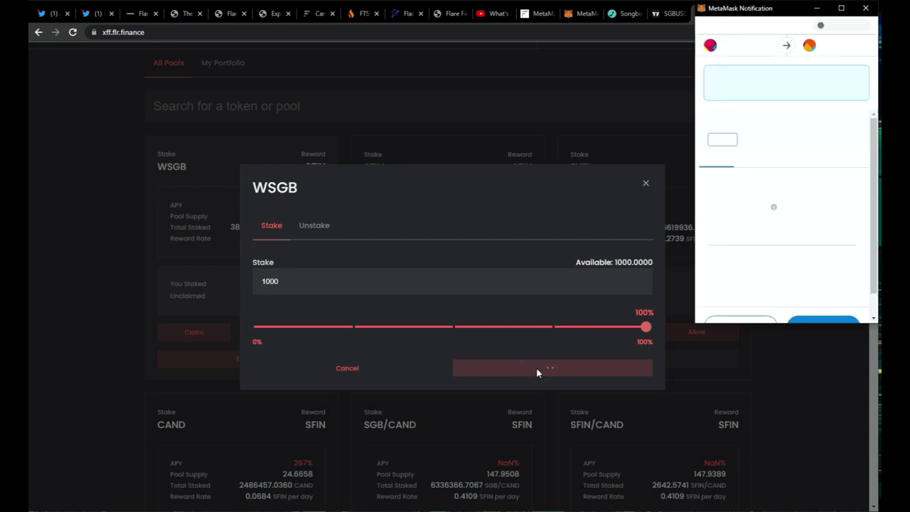
scroll(818, 284, "down", 1)
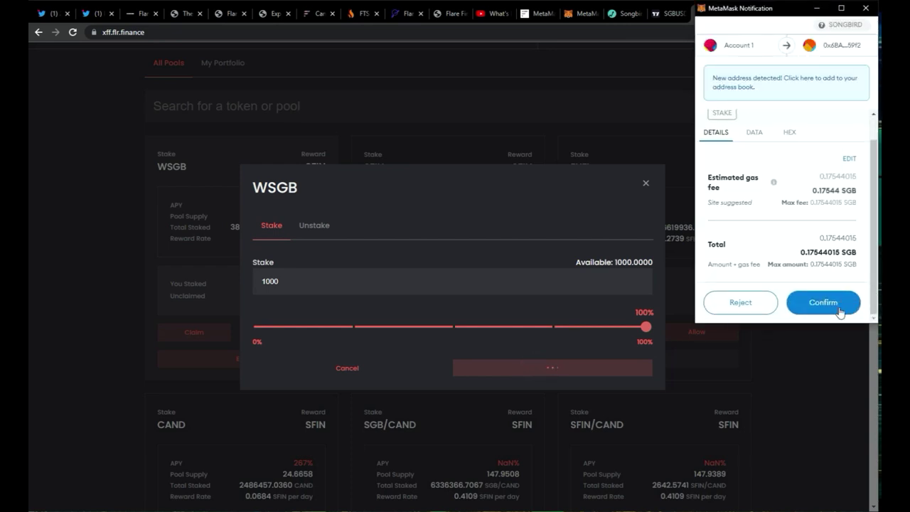
left_click(840, 310)
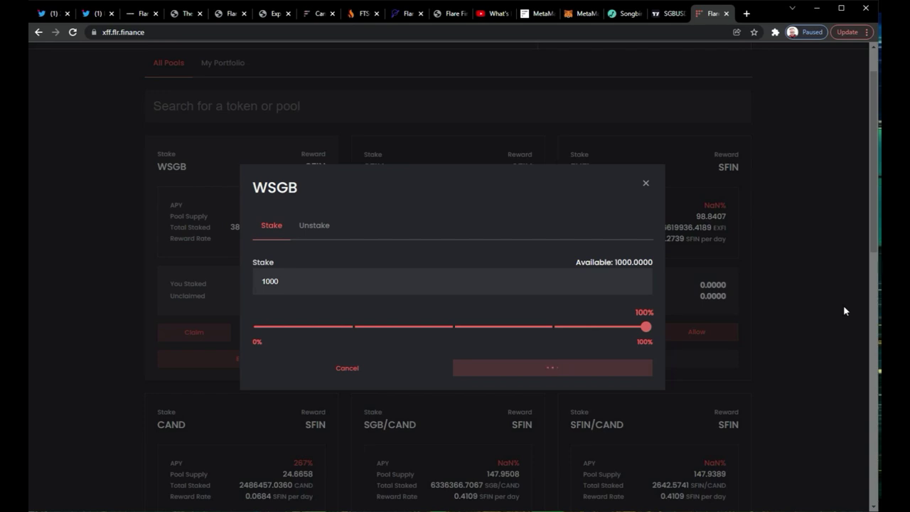
left_click(775, 32)
left_click(667, 150)
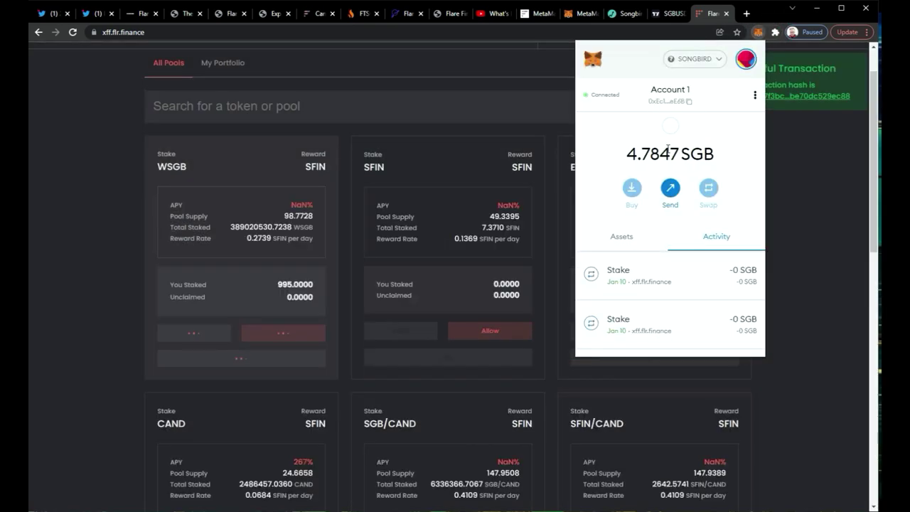
Check the SGB and WSGB wrap balances and the current WSGB delegations on FTSO AU
left_click(830, 263)
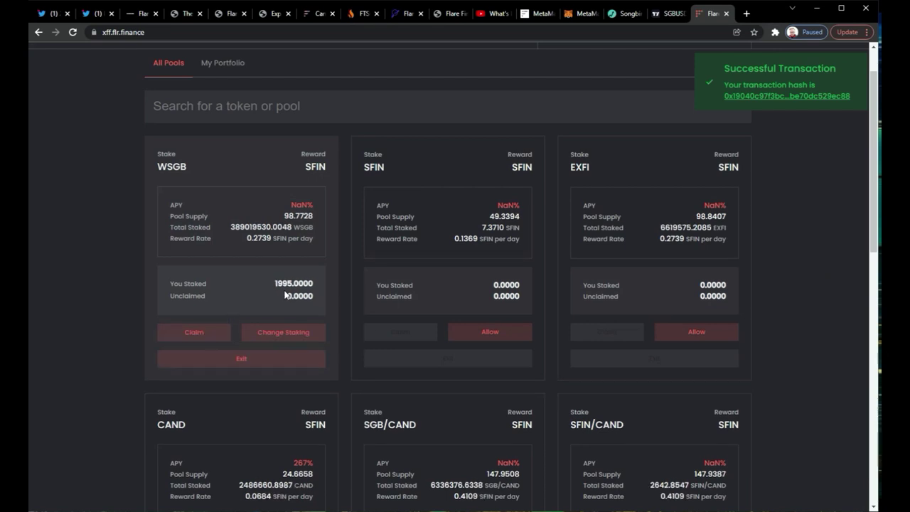
left_click(359, 16)
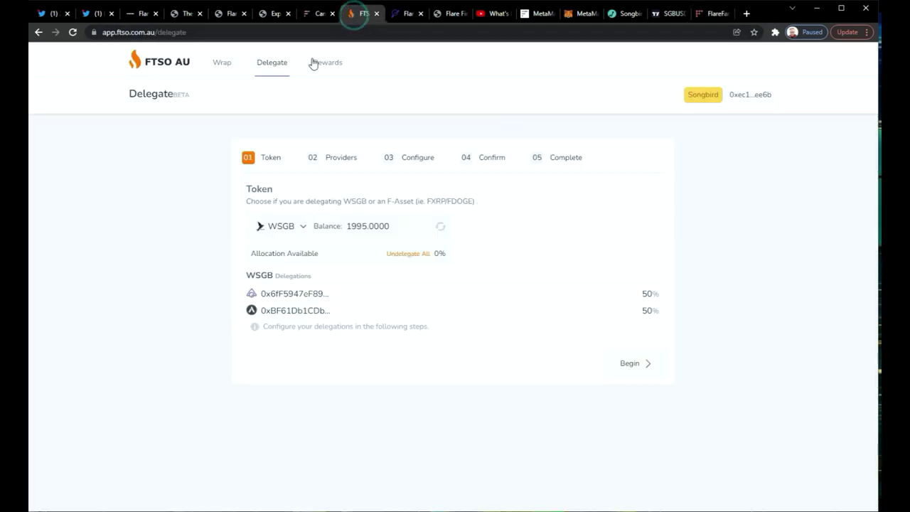
left_click(220, 65)
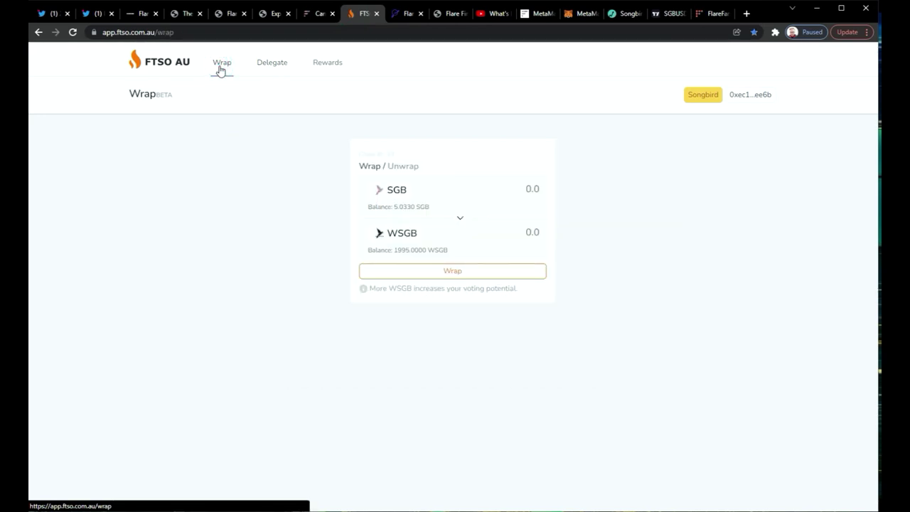
left_click(265, 65)
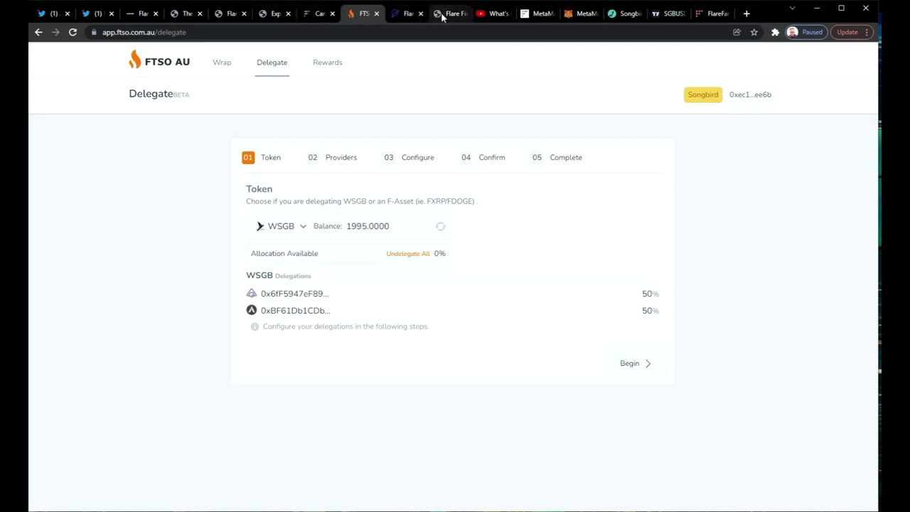
Look through Account 1's assets in MetaMask and view the SFIN token's details
left_click(717, 13)
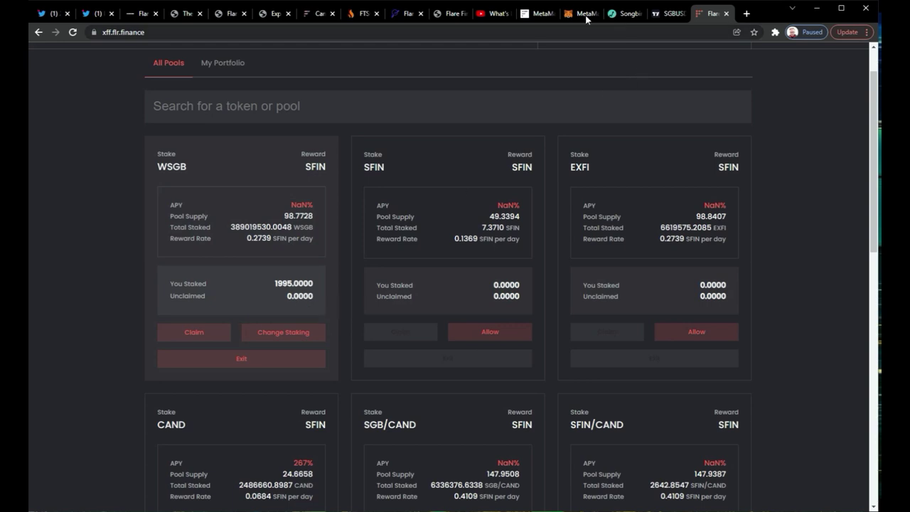
scroll(392, 379, "down", 2)
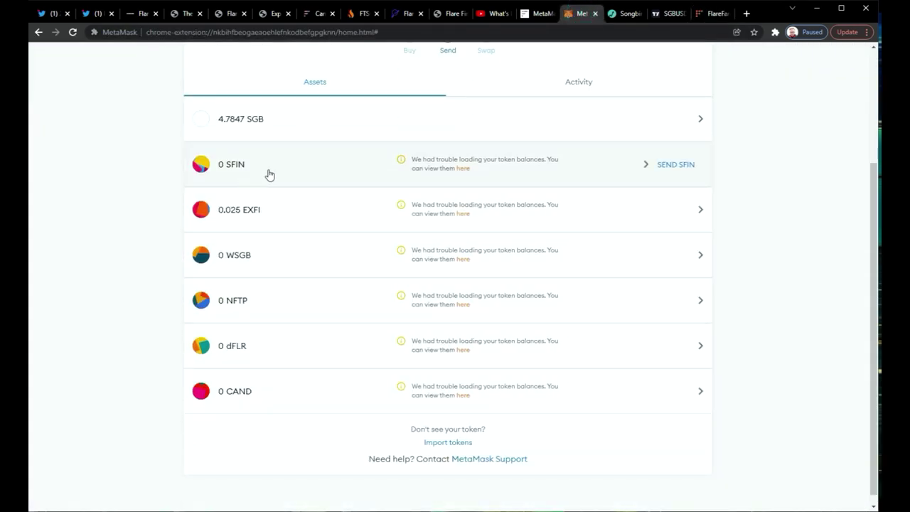
left_click(558, 168)
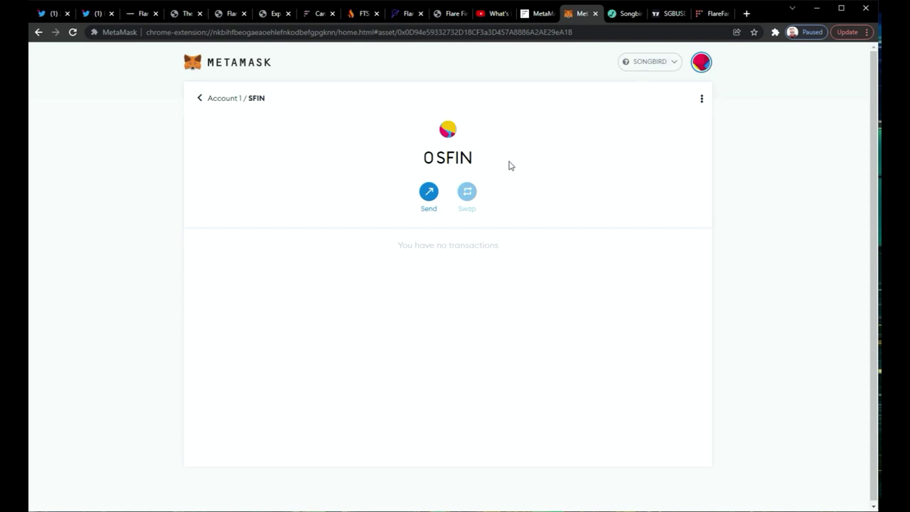
Return to FlareFarm and review the WSGB pool's stake alongside the neighbouring pools
left_click(709, 20)
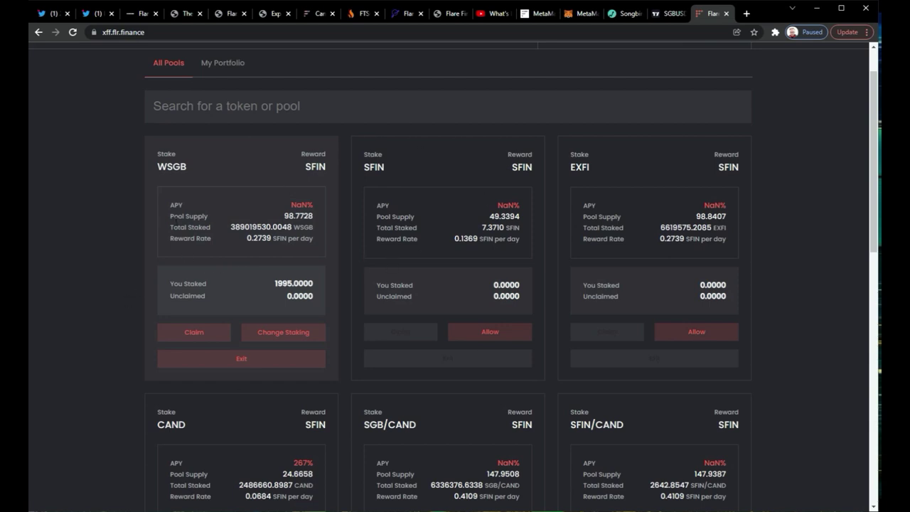
scroll(350, 80, "up", 1)
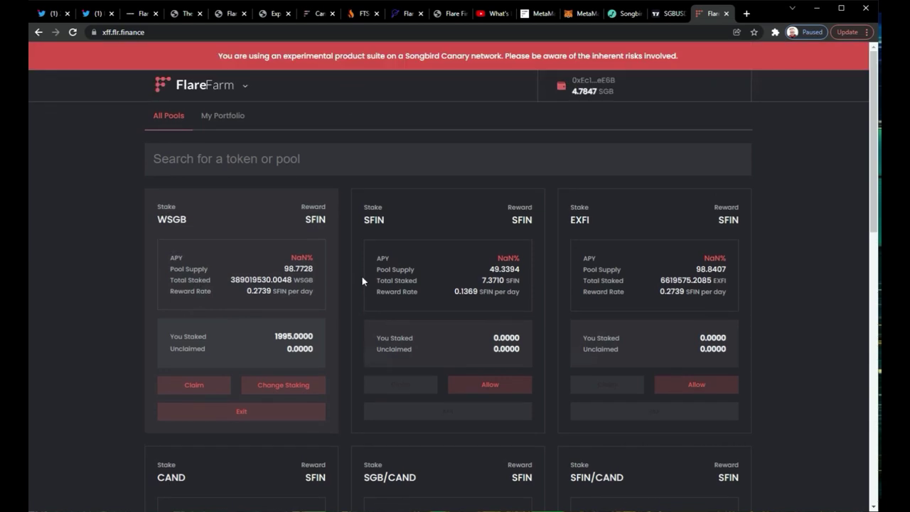
scroll(553, 303, "down", 3)
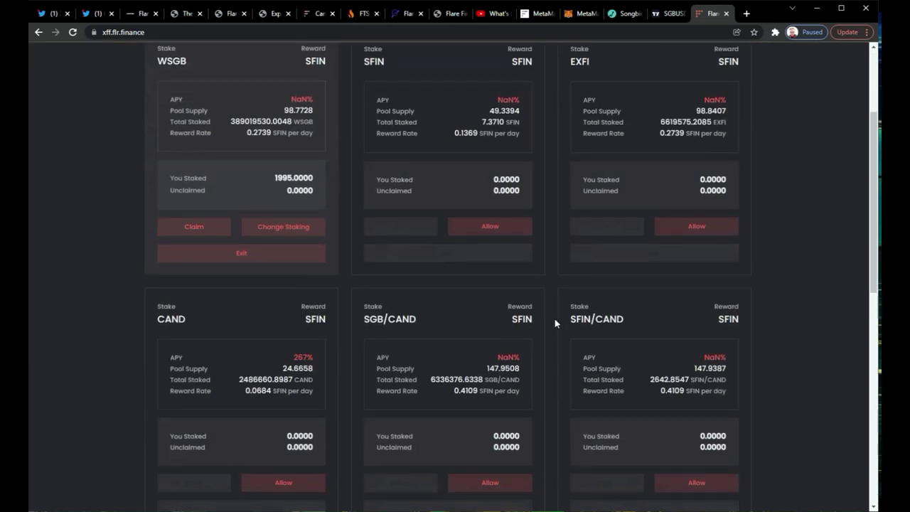
scroll(441, 395, "up", 2)
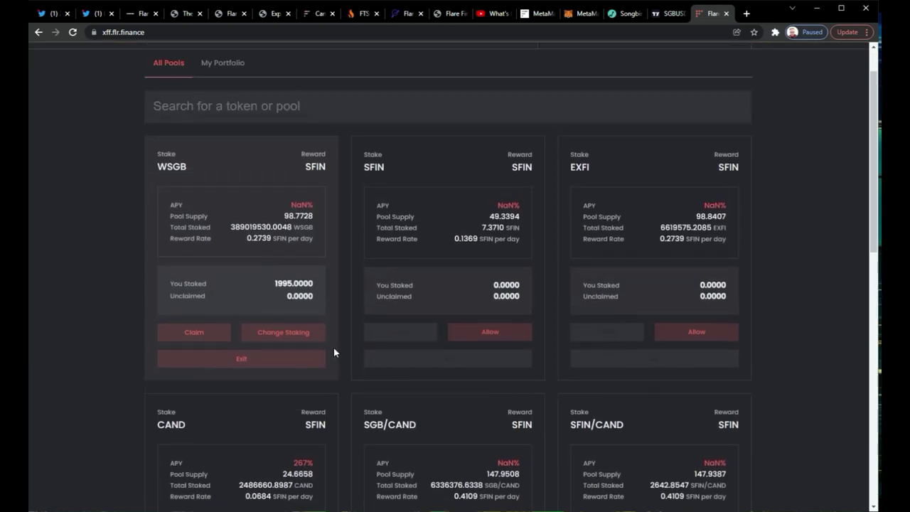
Check the SGBUSD chart on TradingView, and examine the single-token and pair pools on FlareFarm
left_click(668, 12)
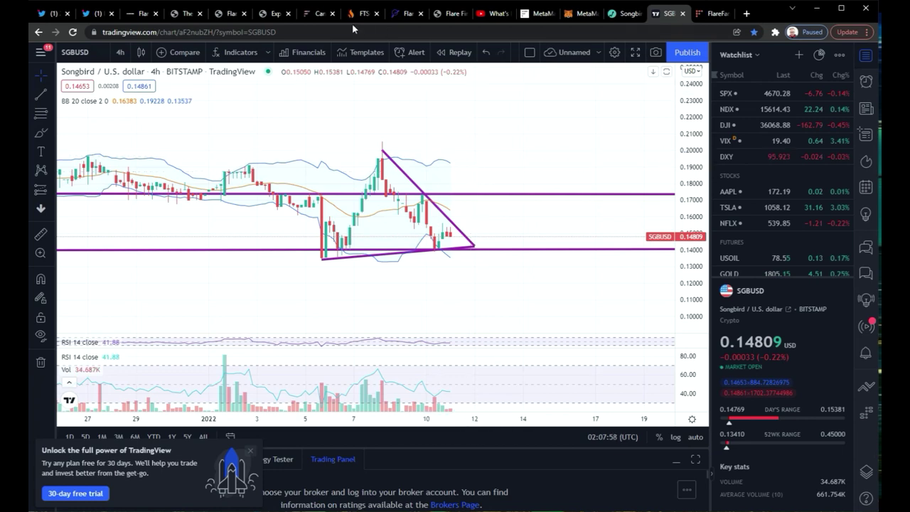
key("ctrl+Tab")
scroll(483, 310, "down", 2)
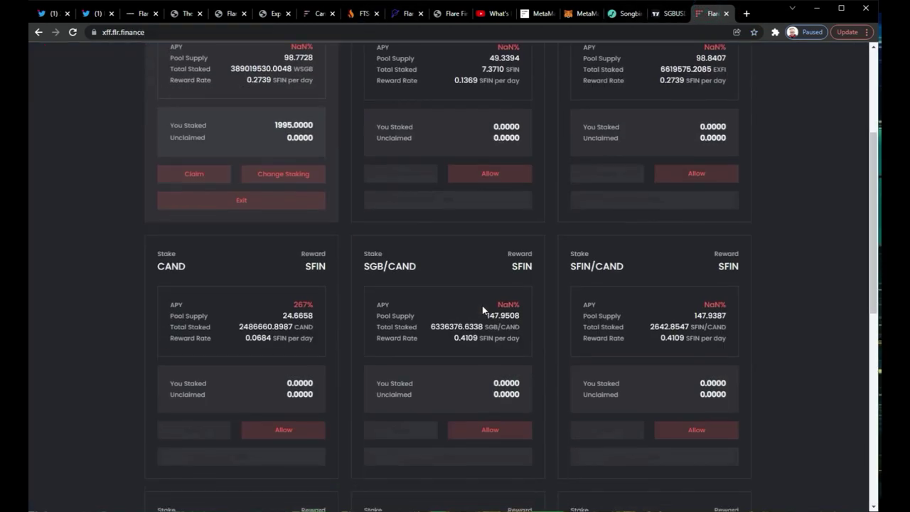
scroll(266, 312, "down", 2)
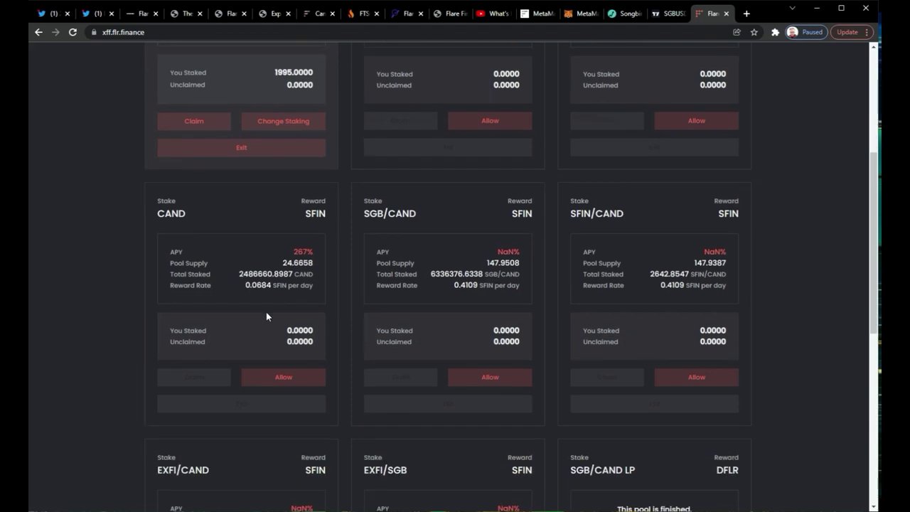
scroll(266, 312, "up", 5)
scroll(268, 317, "down", 2)
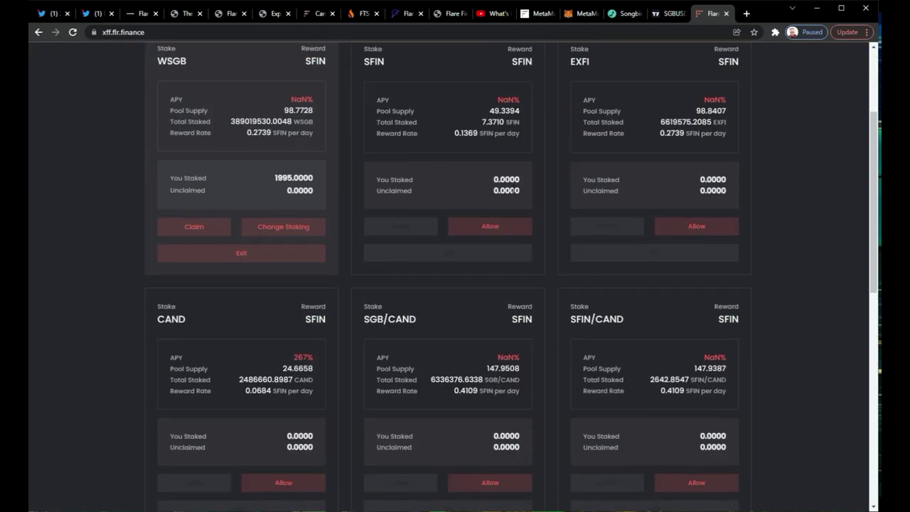
scroll(439, 163, "up", 3)
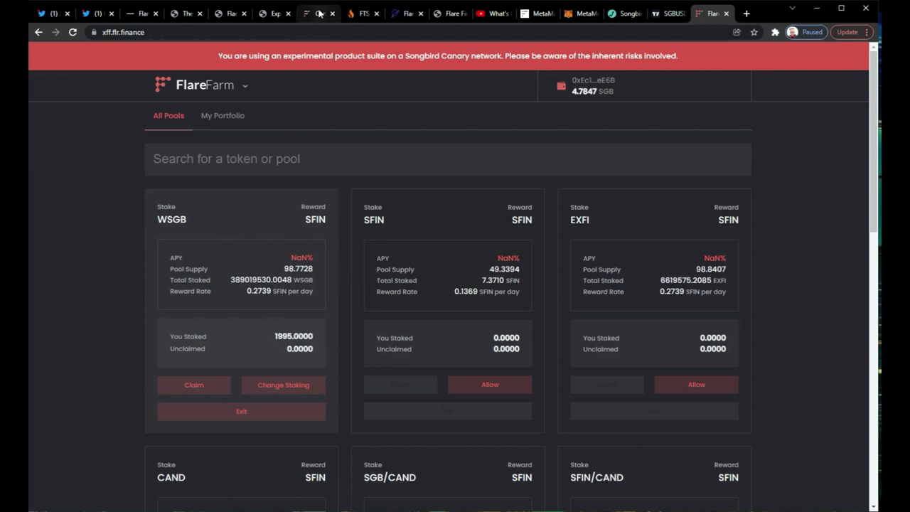
Recheck the WSGB delegations on FTSO AU, and look through FlareFarm's pools down to SGB/CAND LP
left_click(359, 14)
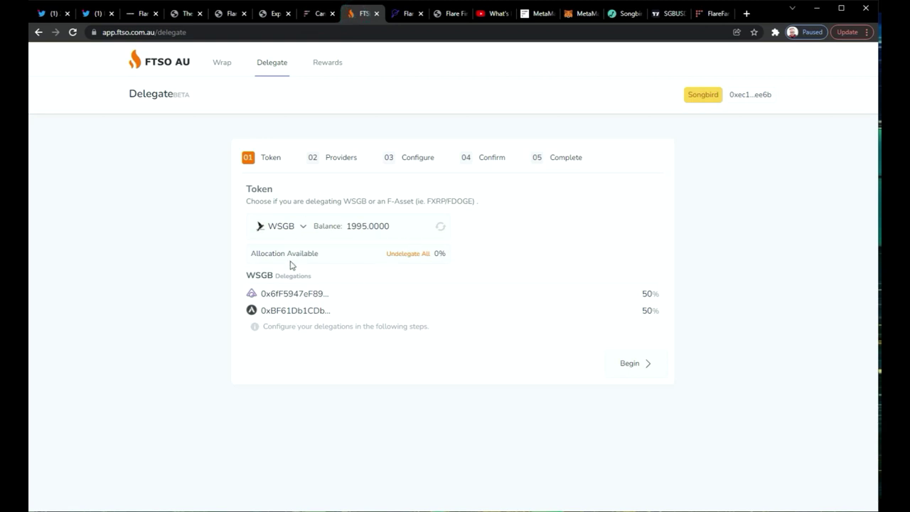
left_click(710, 16)
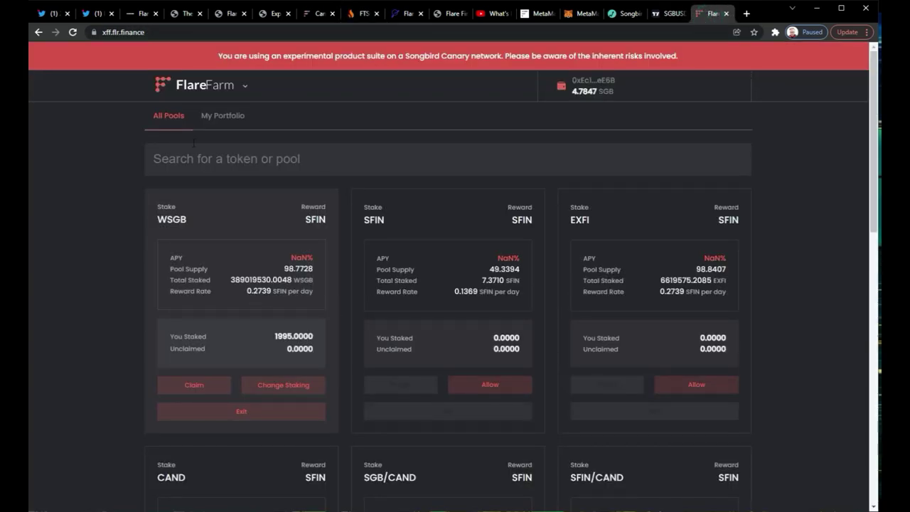
scroll(328, 276, "down", 7)
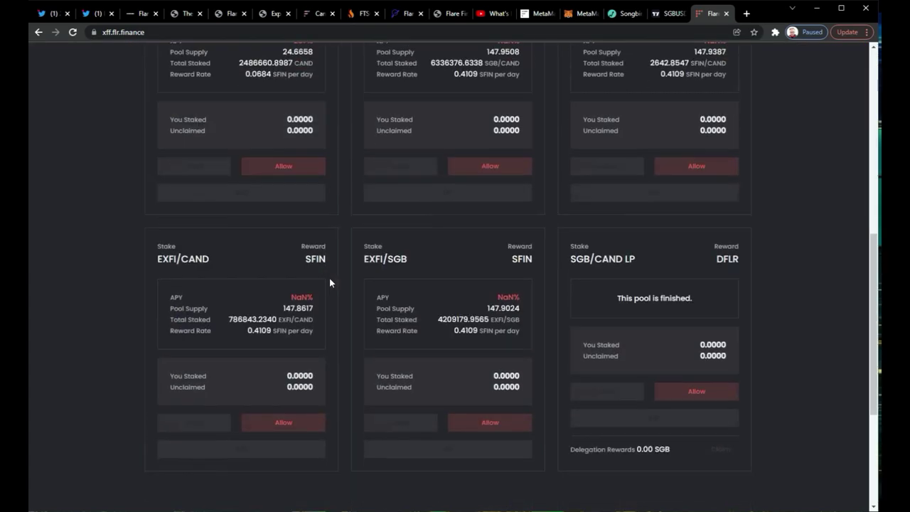
scroll(329, 278, "up", 3)
scroll(329, 278, "up", 4)
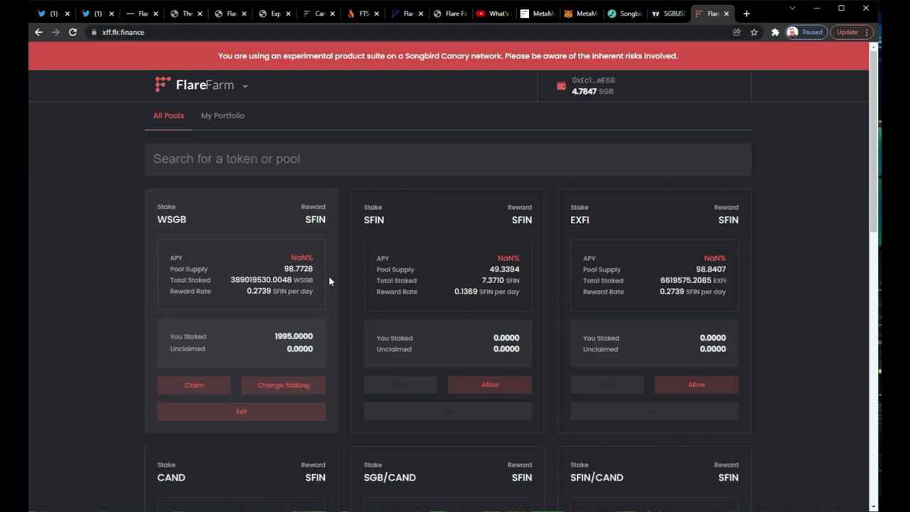
Compare the staked totals, pool supplies and SFIN reward rates across all FlareFarm pools
scroll(455, 367, "down", 3)
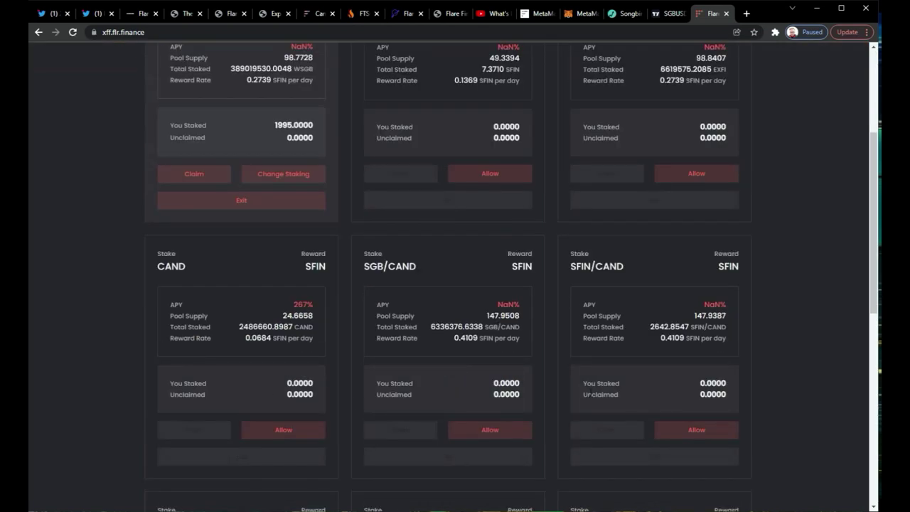
scroll(589, 396, "up", 3)
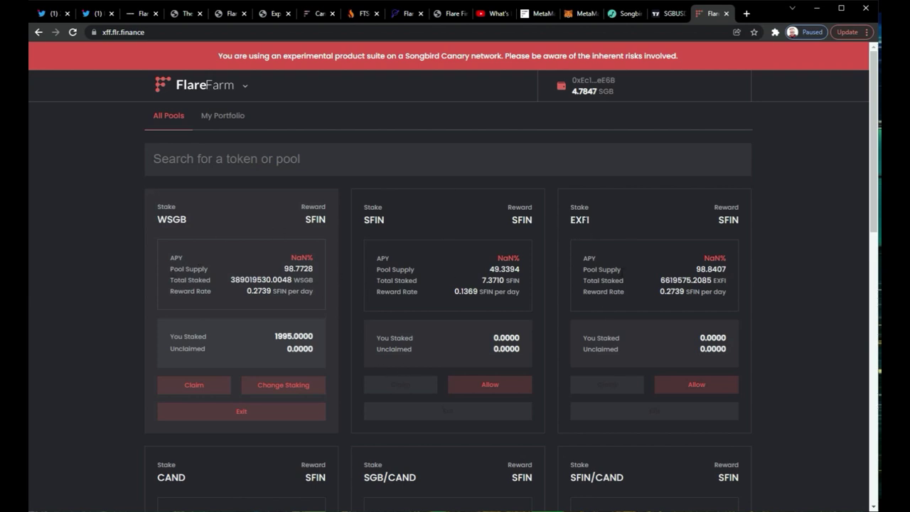
scroll(501, 451, "down", 2)
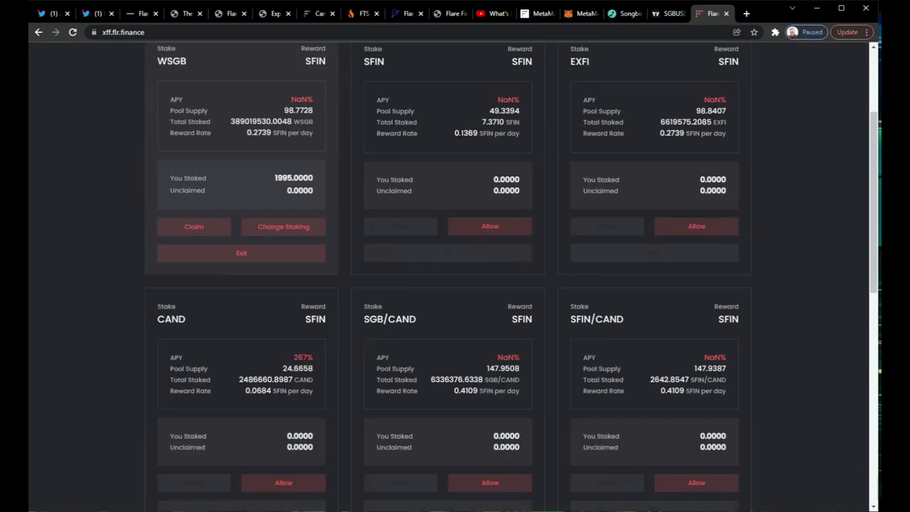
scroll(479, 172, "up", 2)
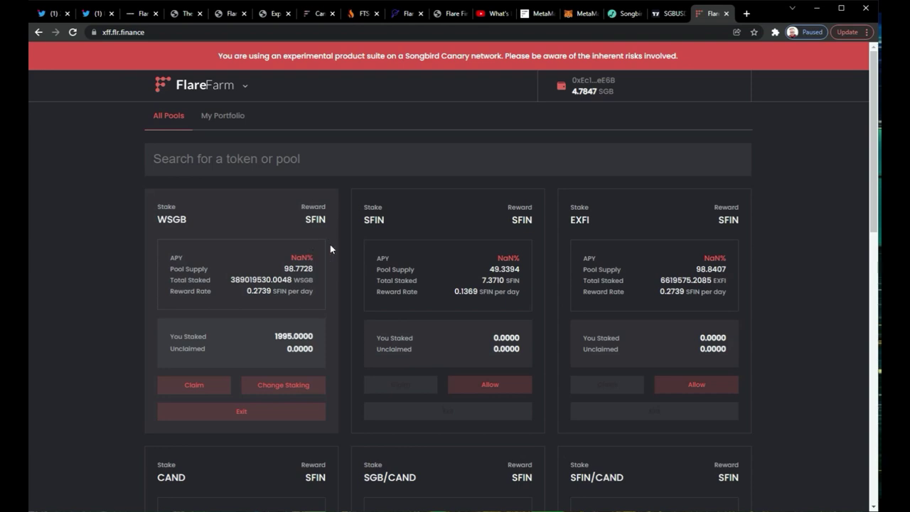
scroll(368, 228, "down", 1)
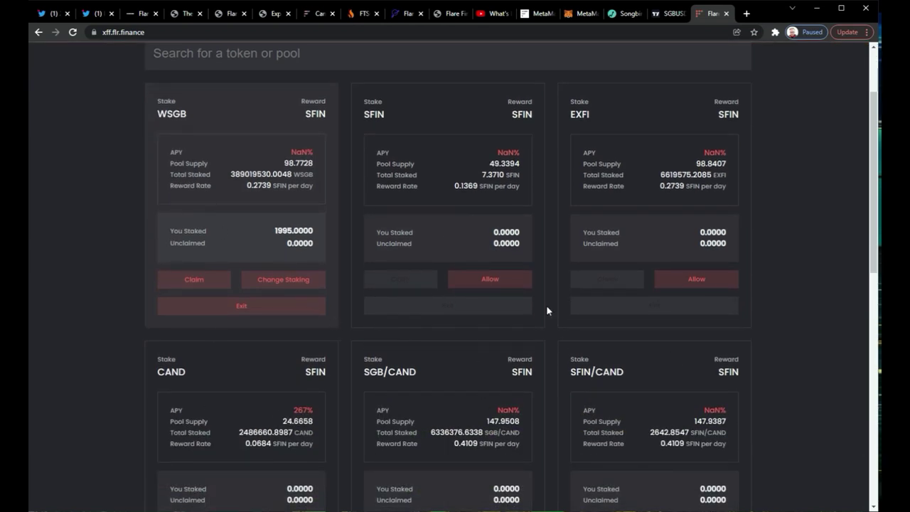
scroll(593, 230, "up", 1)
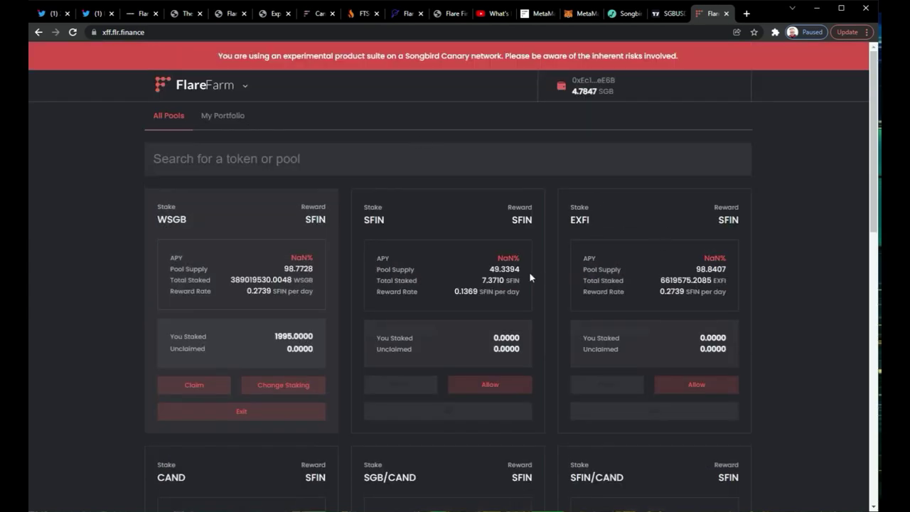
scroll(530, 277, "down", 3)
scroll(528, 295, "up", 2)
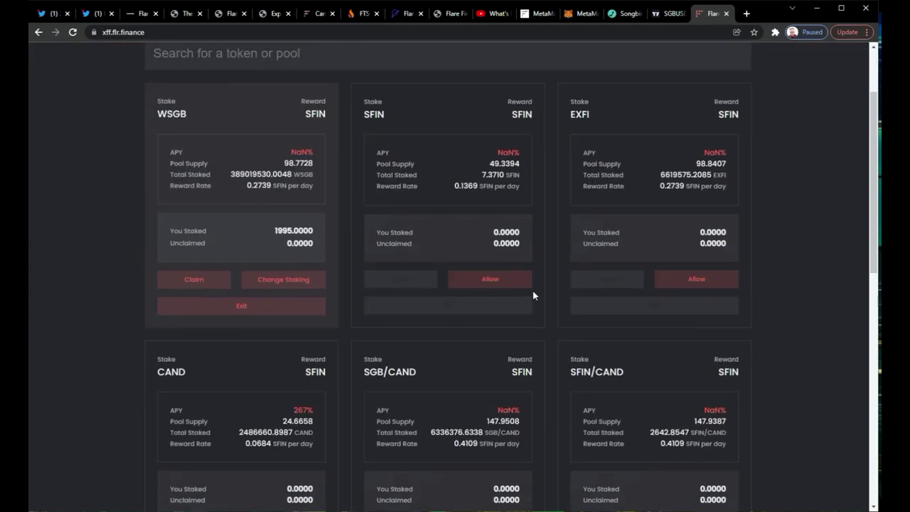
scroll(544, 350, "down", 4)
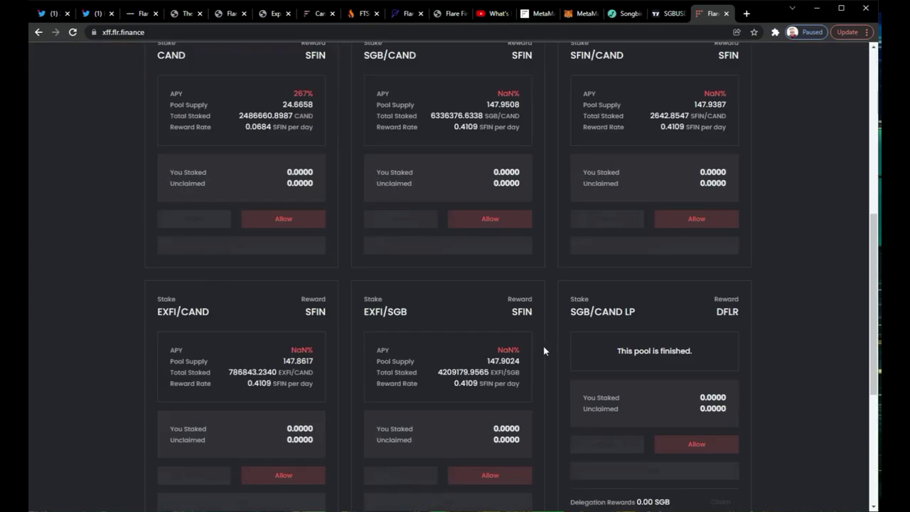
scroll(544, 350, "down", 1)
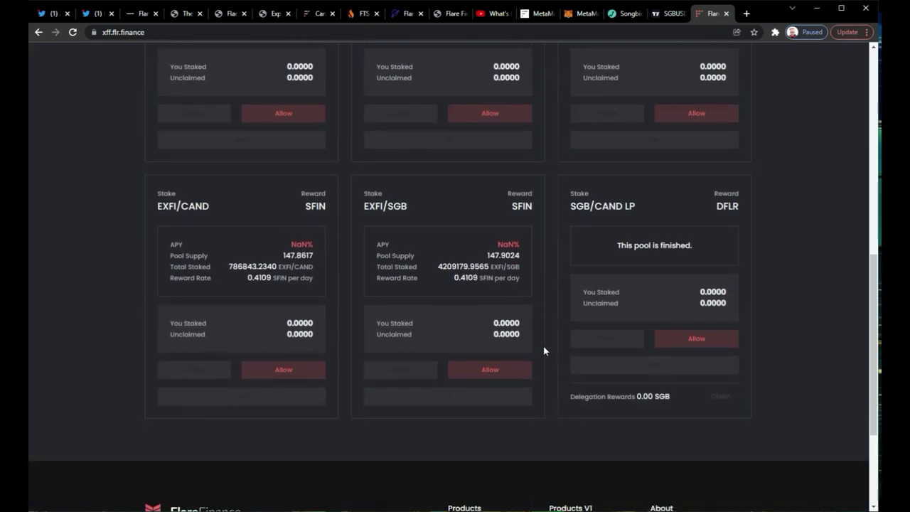
scroll(544, 351, "up", 2)
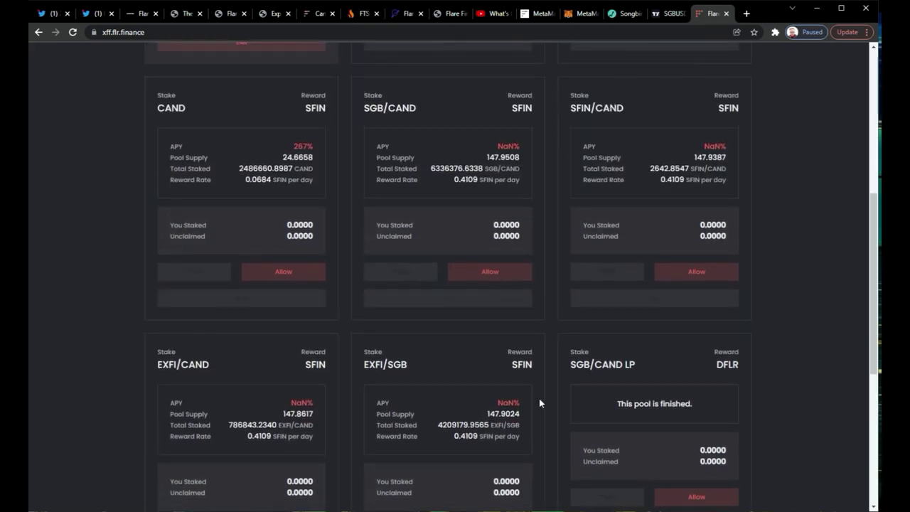
scroll(538, 402, "up", 2)
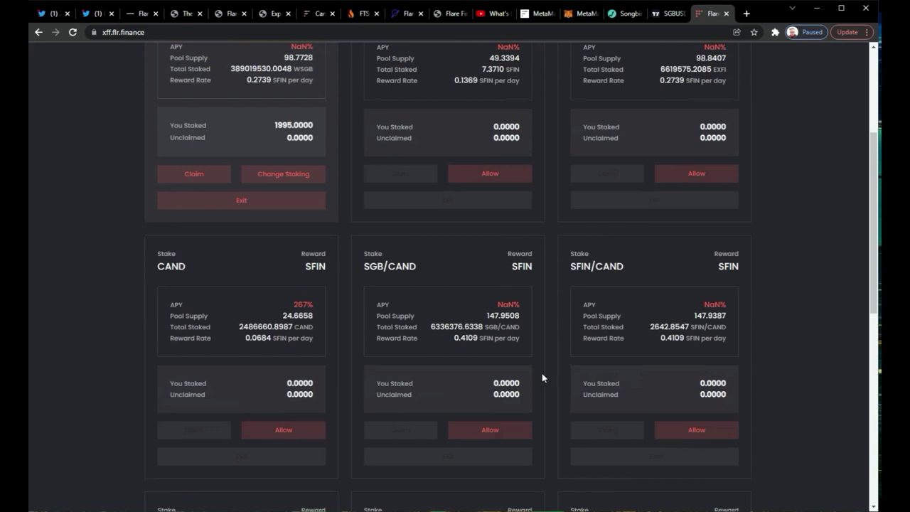
scroll(527, 374, "up", 2)
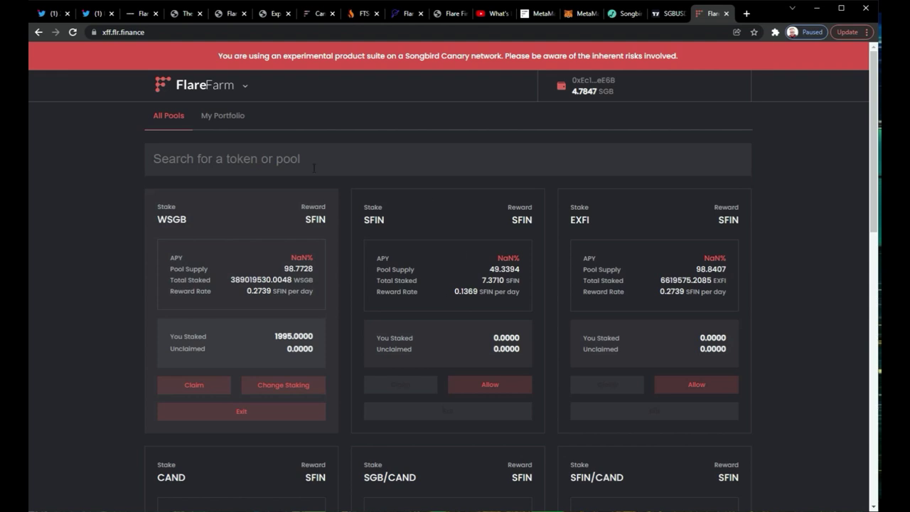
Revisit the FTSO AU delegations and bring up the Flare Network guide on connecting MetaMask to Songbird
left_click(359, 14)
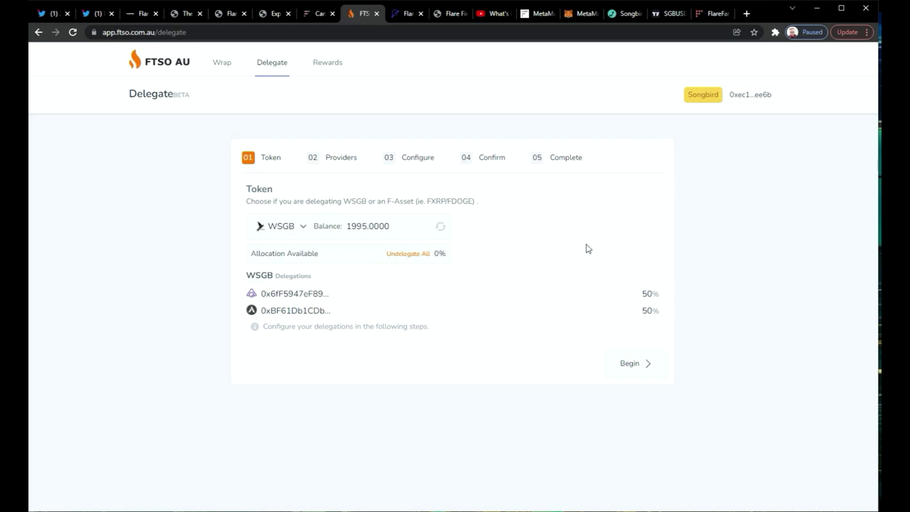
left_click(416, 14)
left_click(447, 14)
left_click(490, 14)
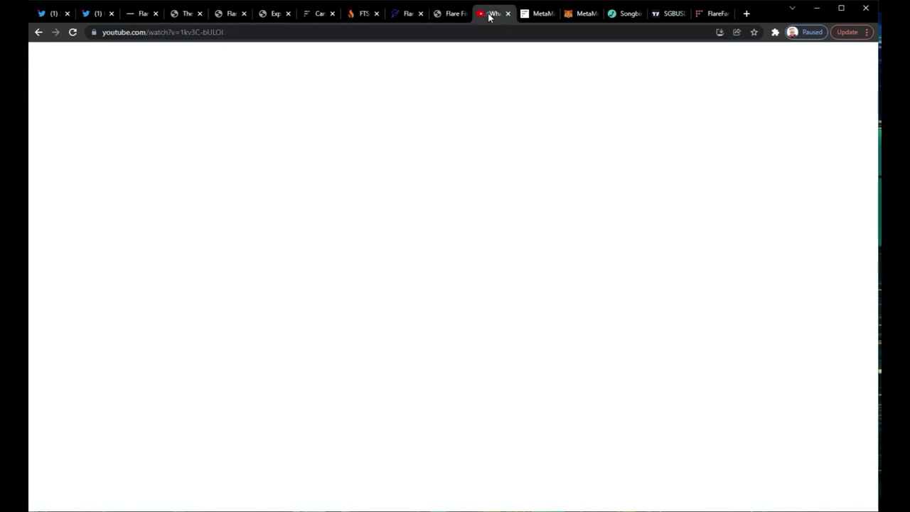
left_click(530, 13)
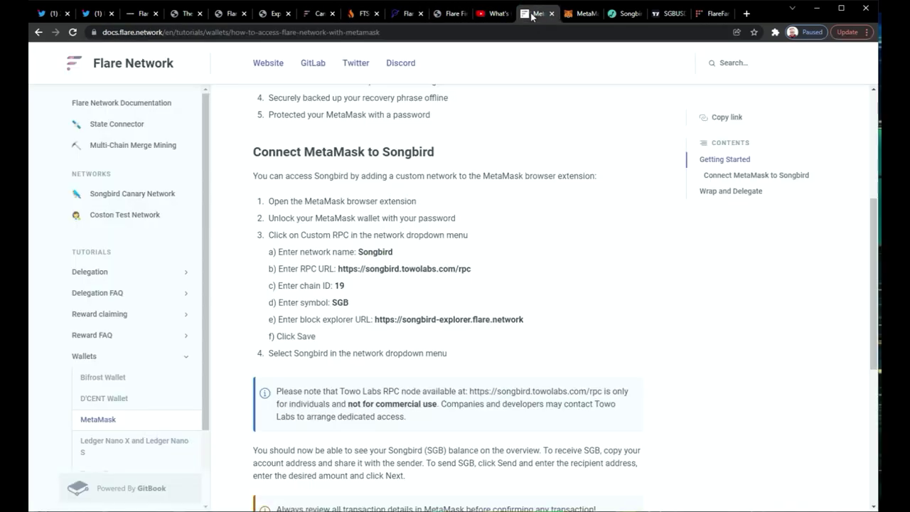
Revisit the SGB price chart on Live Coin Watch, and review the WSGB stake and neighbouring pools on FlareFarm
left_click(579, 14)
left_click(622, 16)
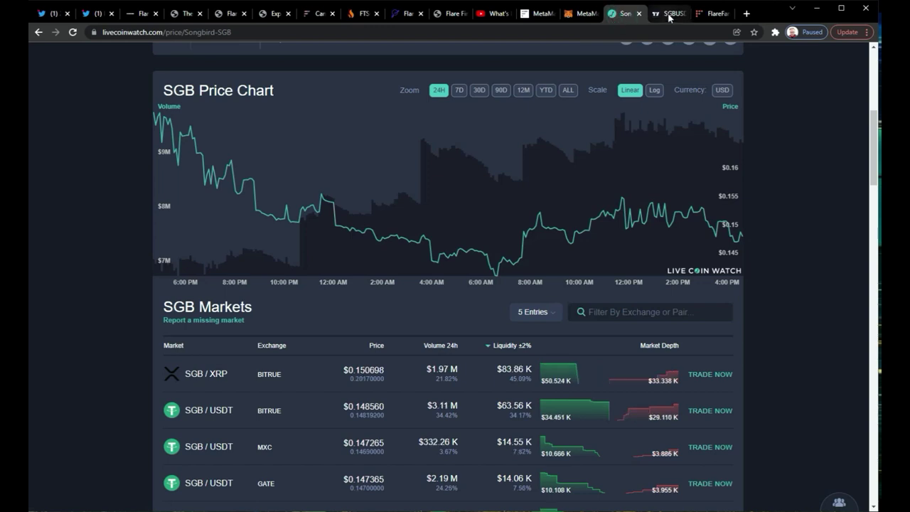
left_click(669, 14)
left_click(713, 15)
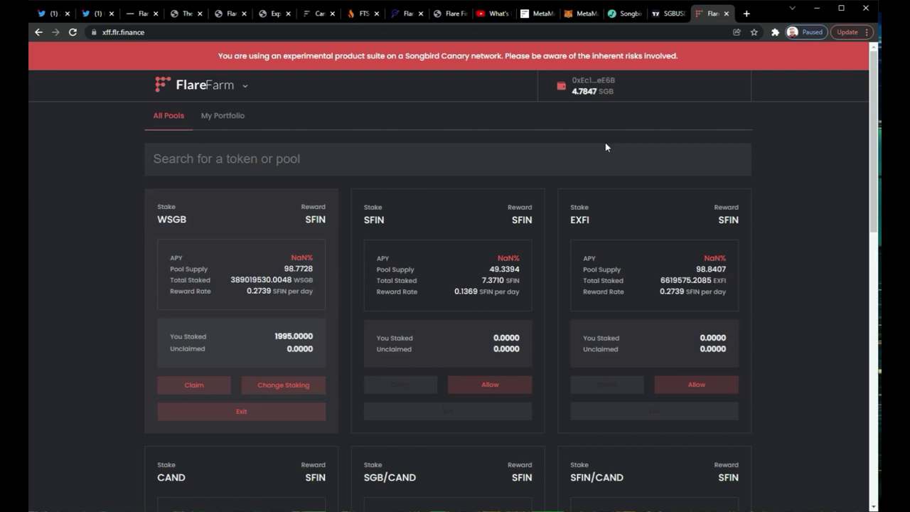
scroll(497, 249, "down", 3)
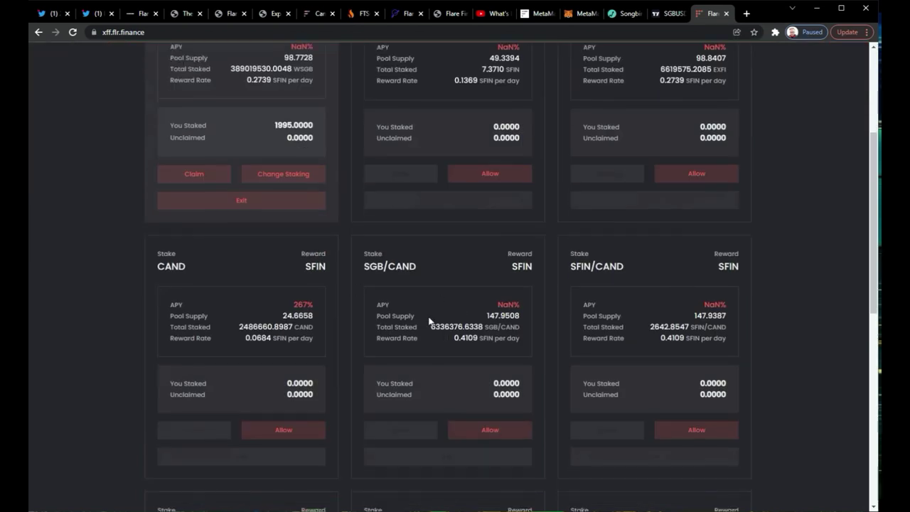
scroll(428, 295, "up", 1)
scroll(431, 317, "up", 1)
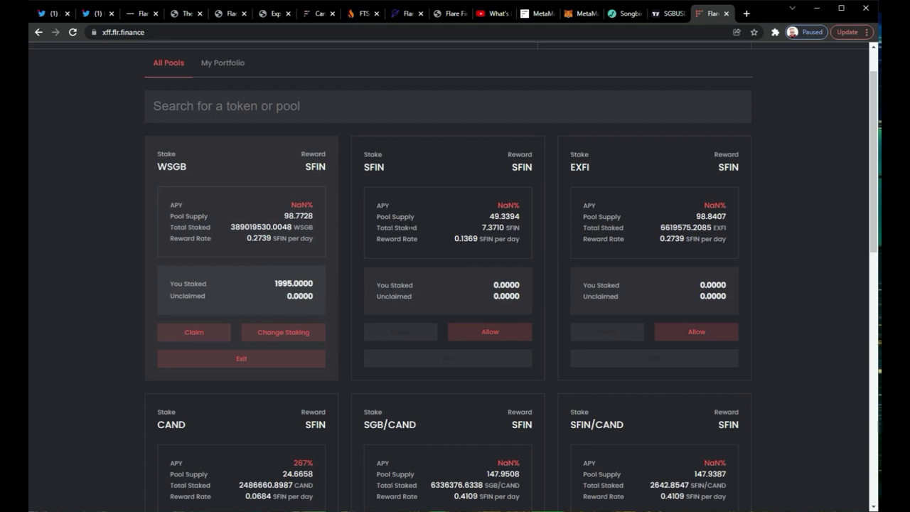
scroll(410, 227, "up", 1)
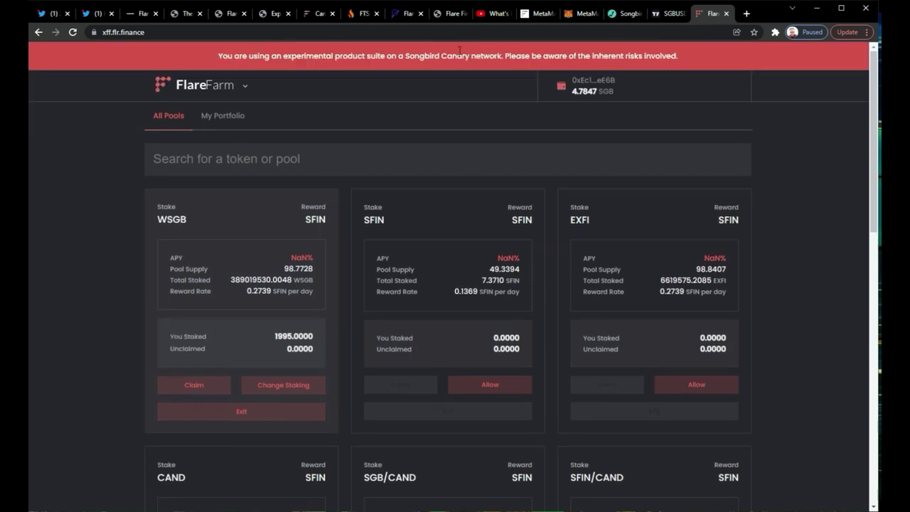
Play the opening of the YouTube interview "What's Longer Term Role Of Songbird (SGB)?", pausing it once before resuming playback
left_click(496, 14)
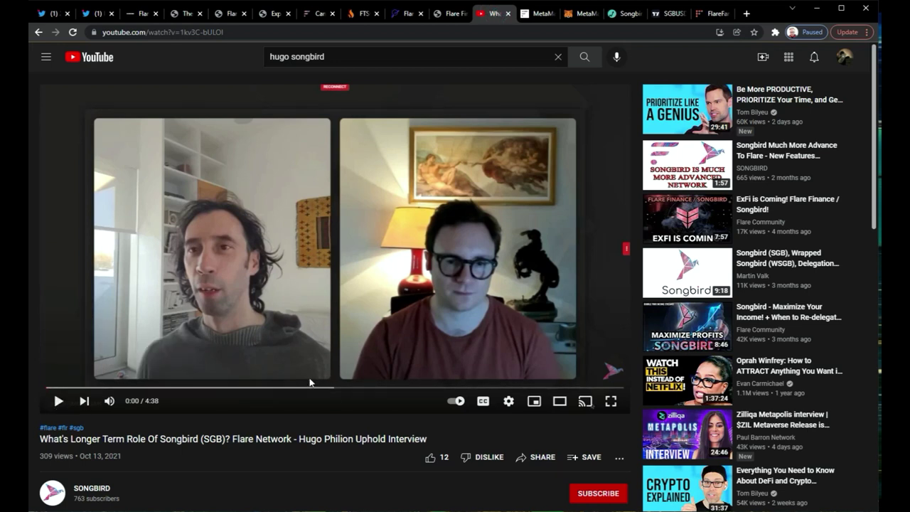
left_click(58, 402)
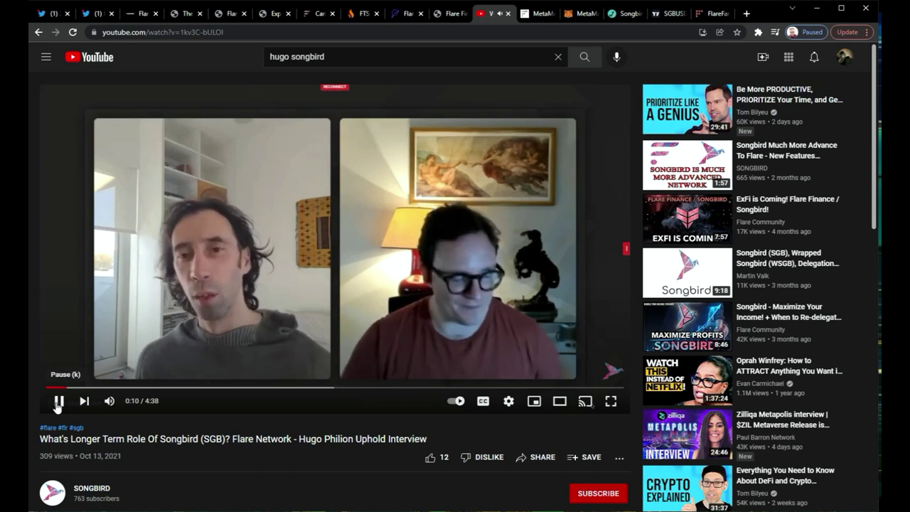
left_click(58, 403)
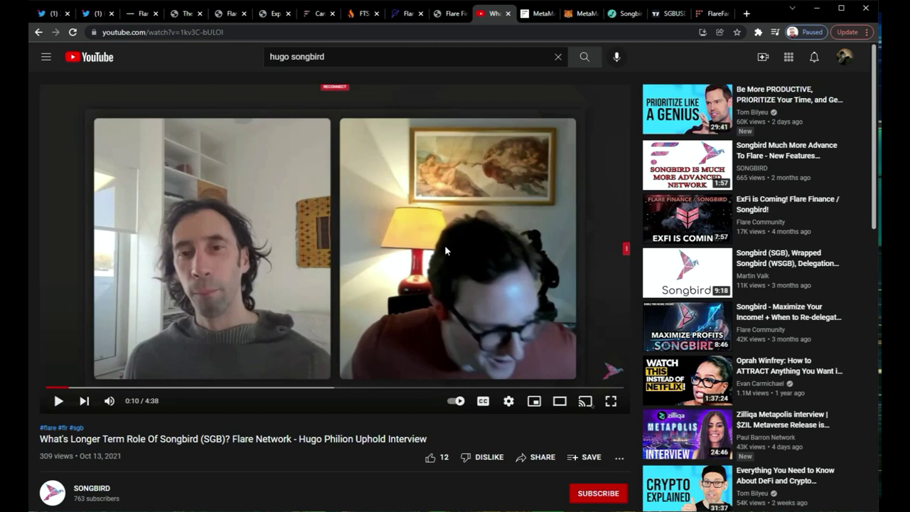
left_click(58, 402)
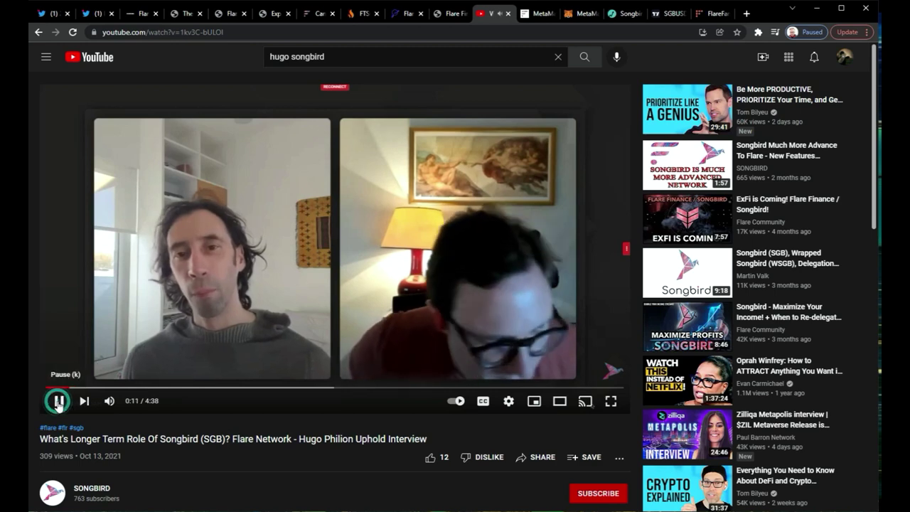